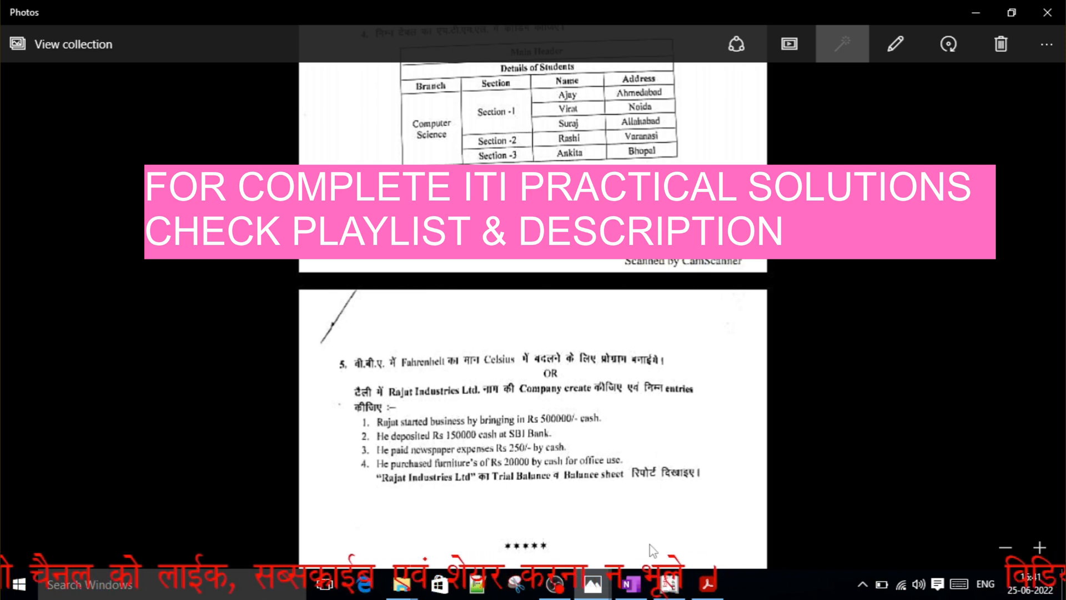
Switch to OneNote and handwrite "Cash a/c –" and "Capital a/c –" with the red pen below the four transactions.
mouse_move(667, 586)
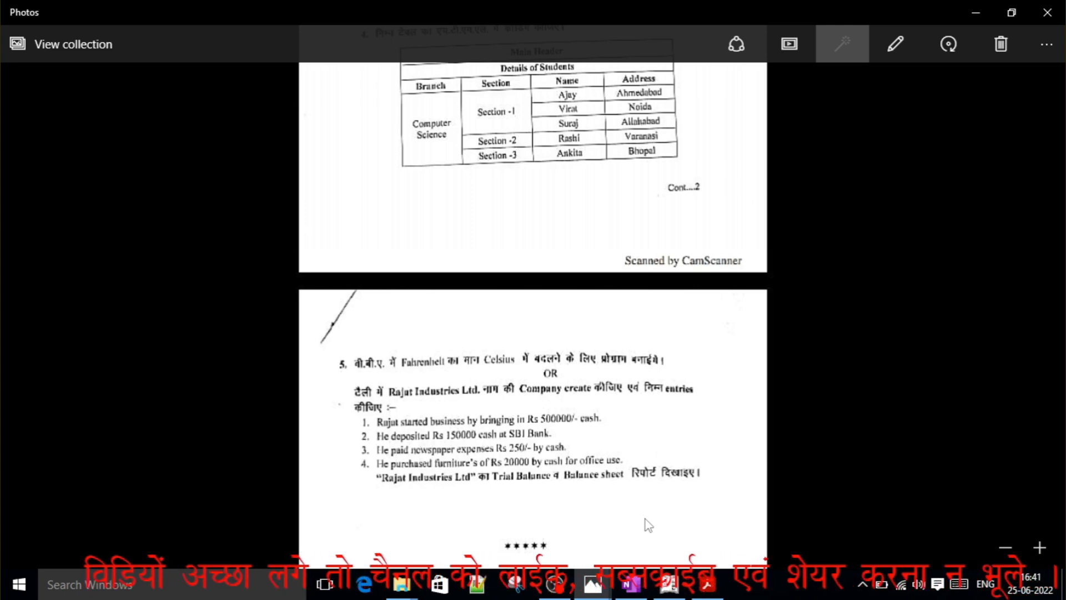
click(633, 584)
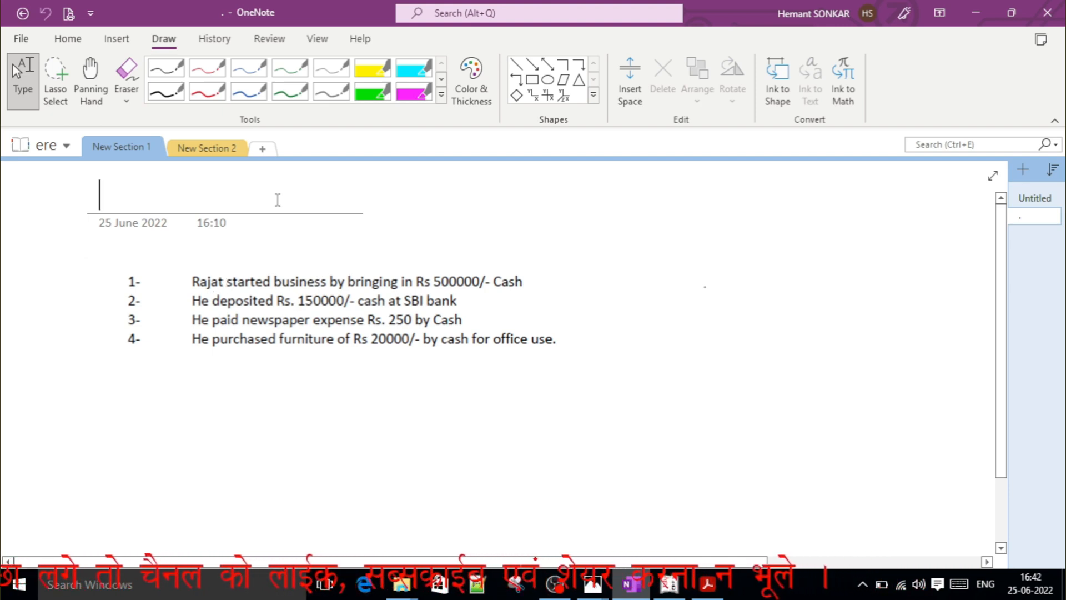
click(126, 75)
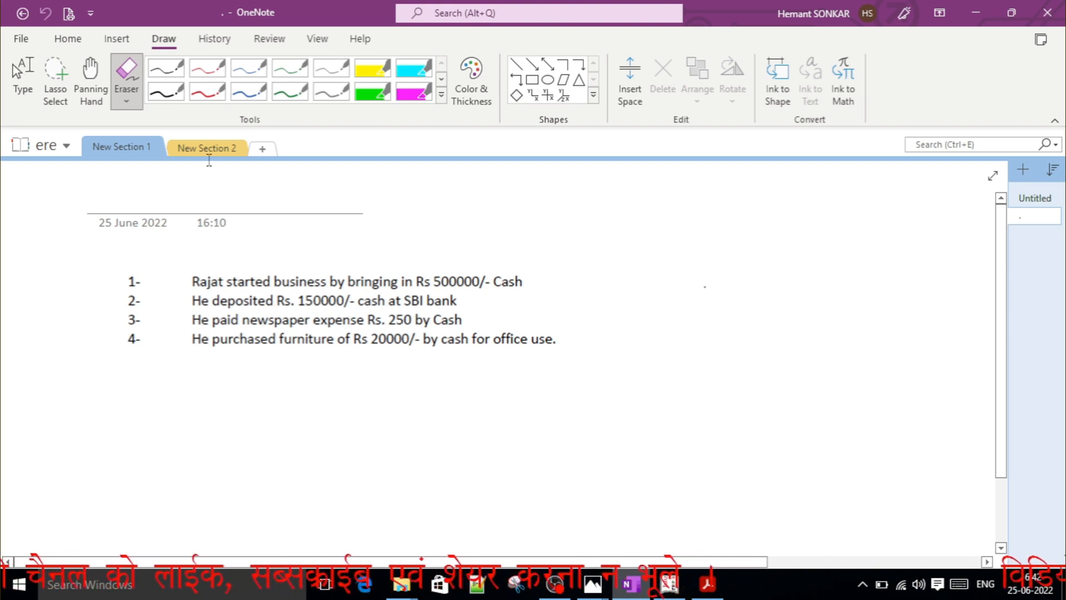
click(208, 94)
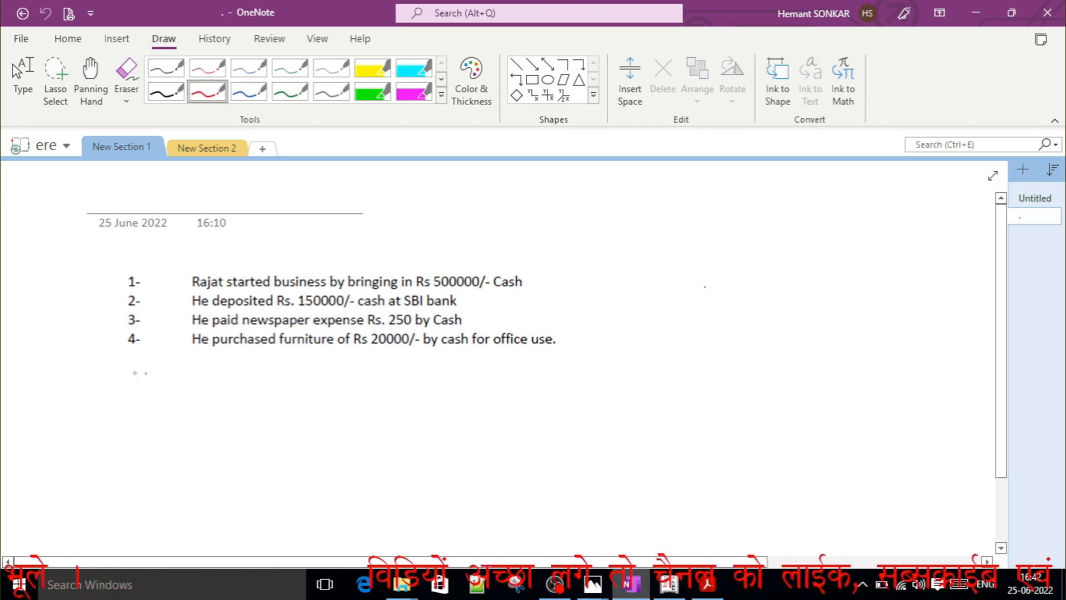
mouse_move(146, 372)
mouse_down()
mouse_move(149, 405)
mouse_move(185, 396)
mouse_move(178, 408)
mouse_up()
mouse_move(201, 373)
mouse_down()
mouse_move(203, 395)
mouse_move(220, 407)
mouse_move(276, 402)
mouse_up()
mouse_move(299, 384)
mouse_down()
mouse_move(289, 397)
mouse_move(301, 401)
mouse_up()
drag(320, 392, 348, 382)
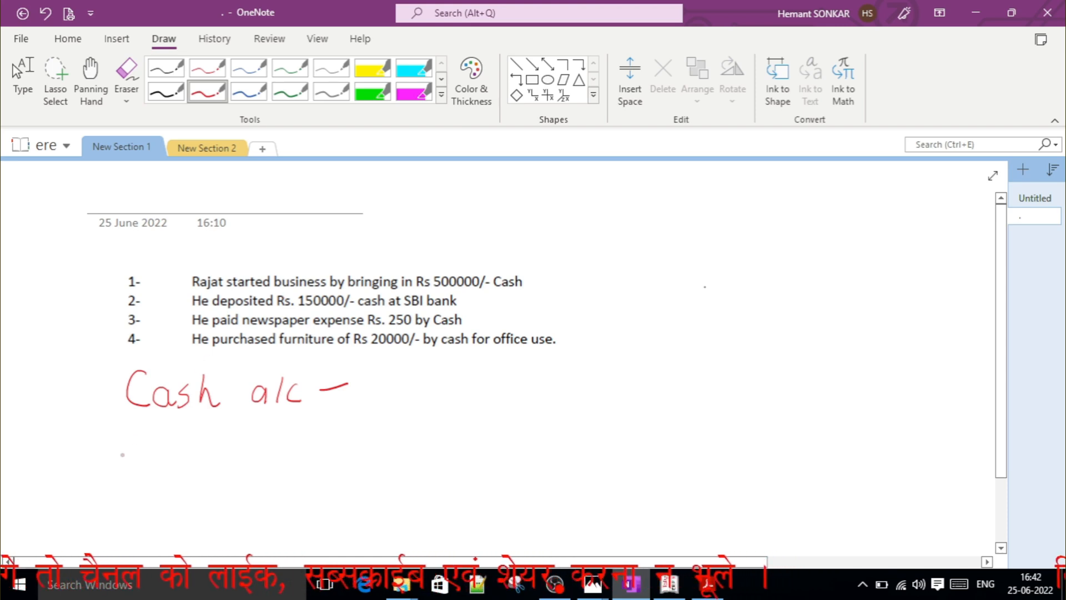
mouse_move(152, 440)
mouse_down()
mouse_move(148, 468)
mouse_move(176, 471)
mouse_move(194, 454)
mouse_move(305, 454)
mouse_up()
mouse_move(322, 431)
mouse_down()
mouse_move(311, 456)
mouse_move(366, 444)
mouse_up()
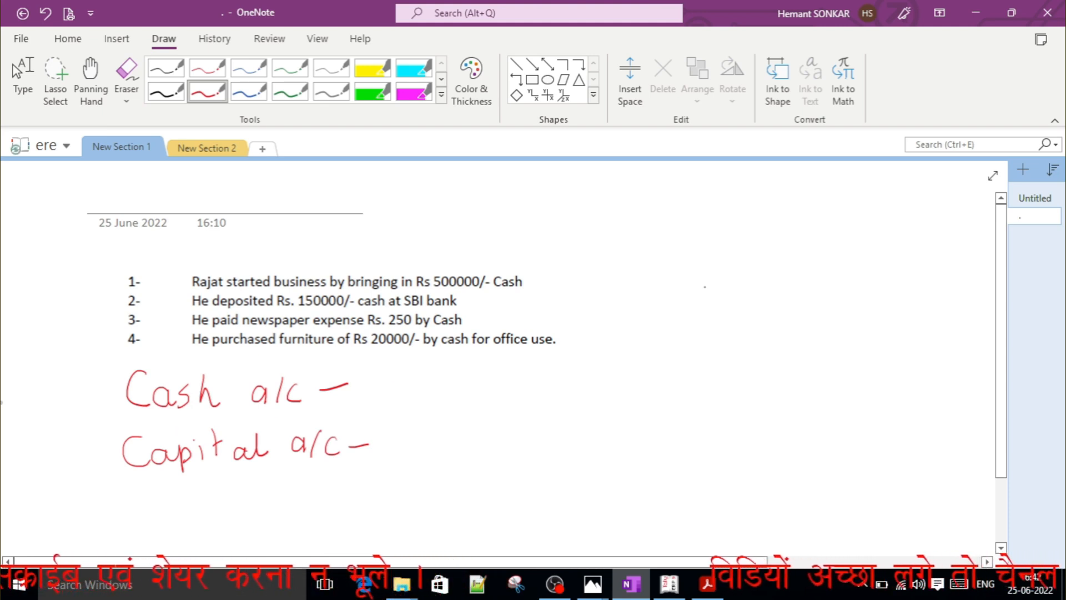
Mark the handwritten account pair with a circled 1 and short underlines, and tick the first transaction.
mouse_move(53, 384)
mouse_down()
mouse_move(56, 415)
mouse_move(33, 427)
mouse_move(65, 391)
mouse_up()
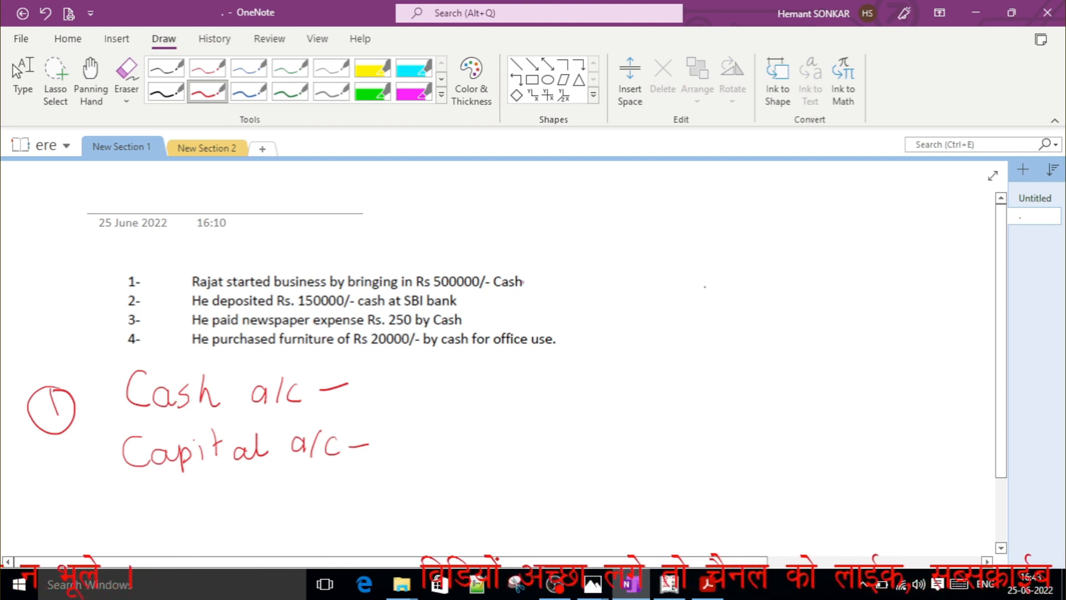
drag(524, 287, 568, 273)
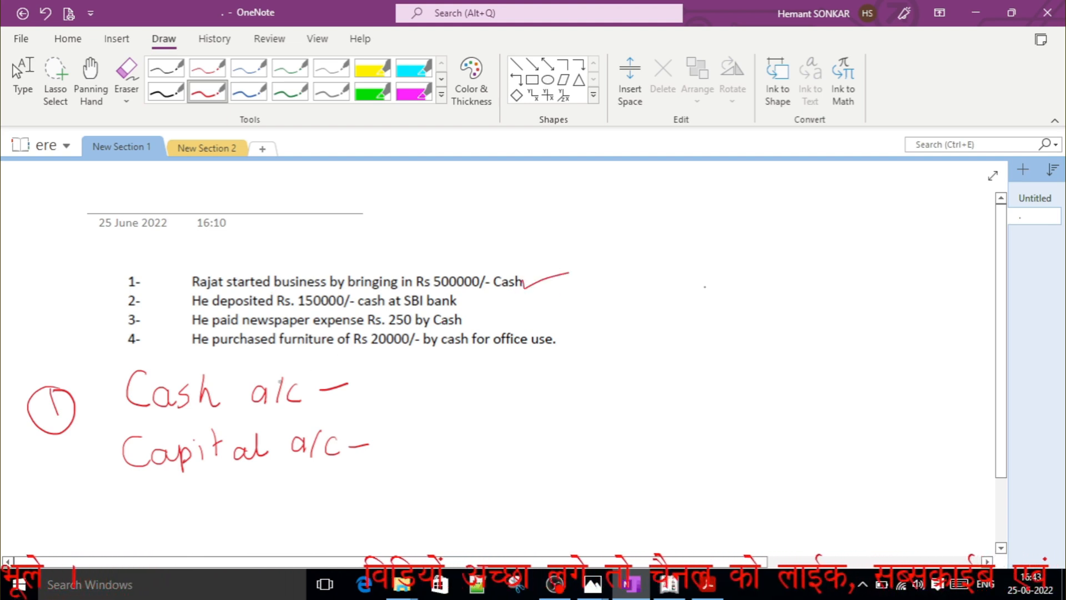
click(232, 399)
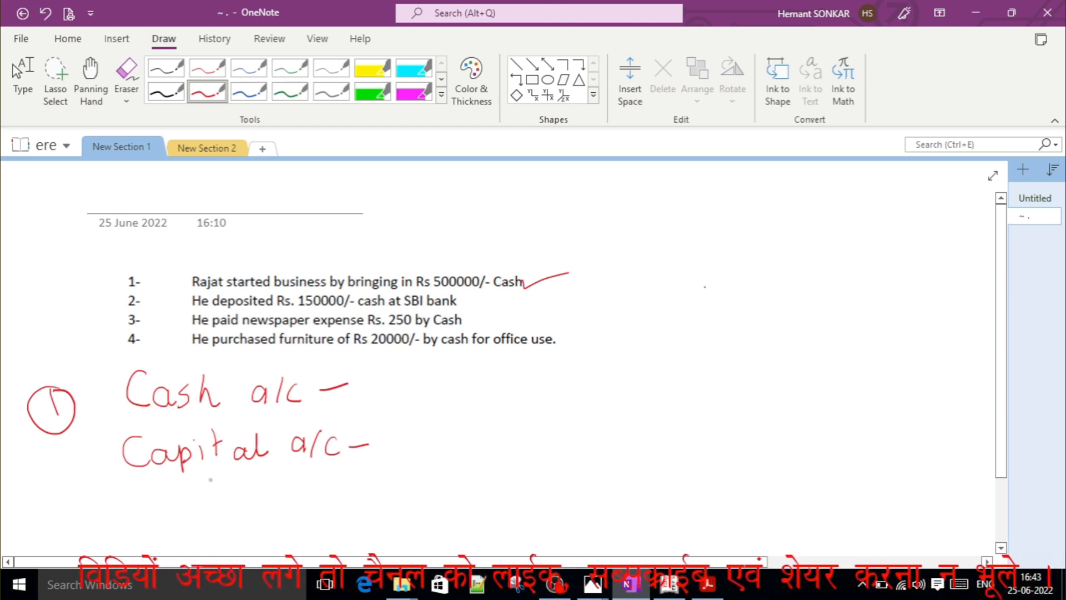
drag(181, 423, 201, 414)
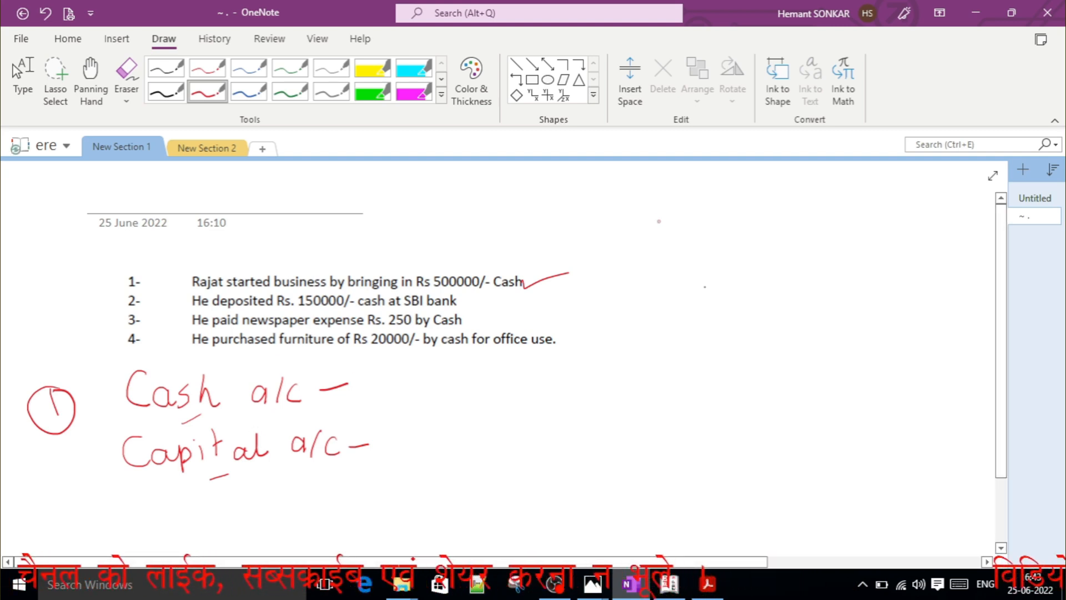
Handwrite the equation letters "A E = L I" in red in the blank area beside the transaction list.
drag(655, 229, 663, 262)
mouse_move(643, 251)
mouse_down()
mouse_move(666, 248)
mouse_move(697, 268)
mouse_move(747, 251)
mouse_move(748, 260)
mouse_move(782, 268)
mouse_move(814, 248)
mouse_up()
drag(805, 249, 803, 269)
drag(787, 270, 812, 268)
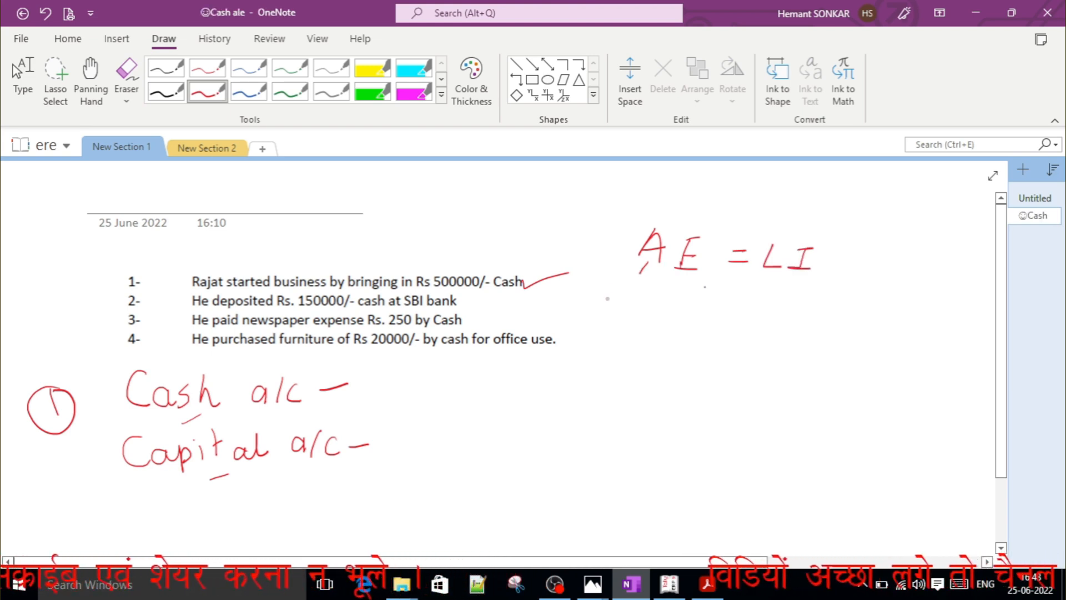
Label the A as "Asset" and the E as "Expense" beneath the equation, with connecting lines.
mouse_move(620, 290)
mouse_down()
mouse_move(621, 309)
mouse_move(664, 310)
mouse_up()
mouse_move(669, 288)
mouse_down()
mouse_move(665, 312)
mouse_move(678, 296)
mouse_move(715, 324)
mouse_move(696, 346)
mouse_move(711, 365)
mouse_up()
mouse_move(723, 342)
mouse_down()
mouse_move(724, 358)
mouse_move(739, 351)
mouse_move(755, 362)
mouse_up()
mouse_move(763, 349)
mouse_down()
mouse_move(758, 363)
mouse_move(774, 351)
mouse_move(778, 365)
mouse_up()
Label the L as "Liability" above the equation and the I as "Income" below it, with connecting lines.
drag(780, 222, 772, 245)
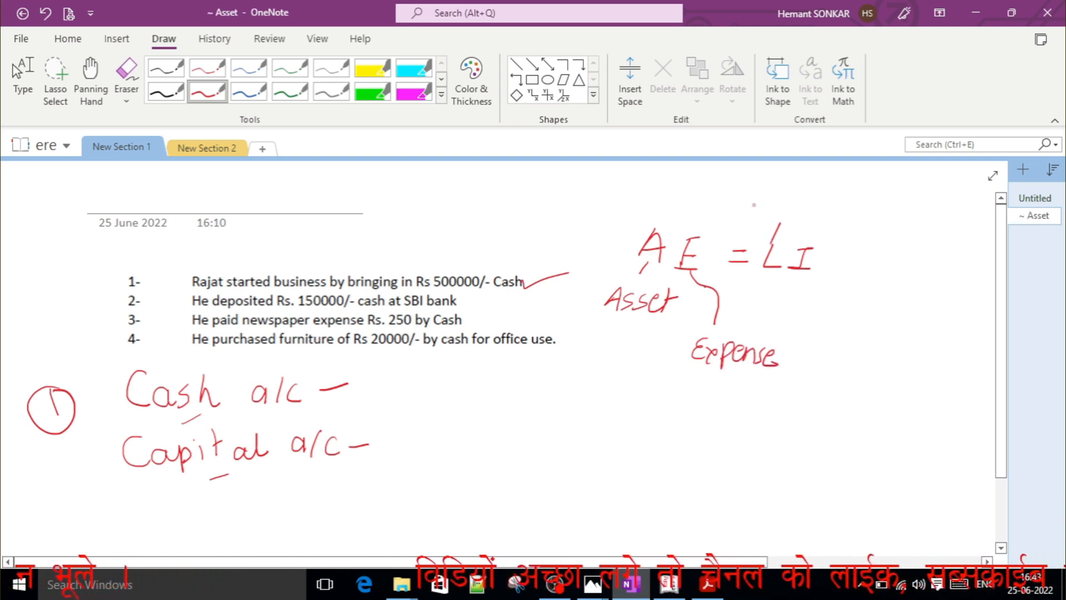
mouse_move(750, 189)
mouse_down()
mouse_move(761, 212)
mouse_move(818, 219)
mouse_up()
drag(829, 192, 829, 207)
drag(832, 203, 828, 235)
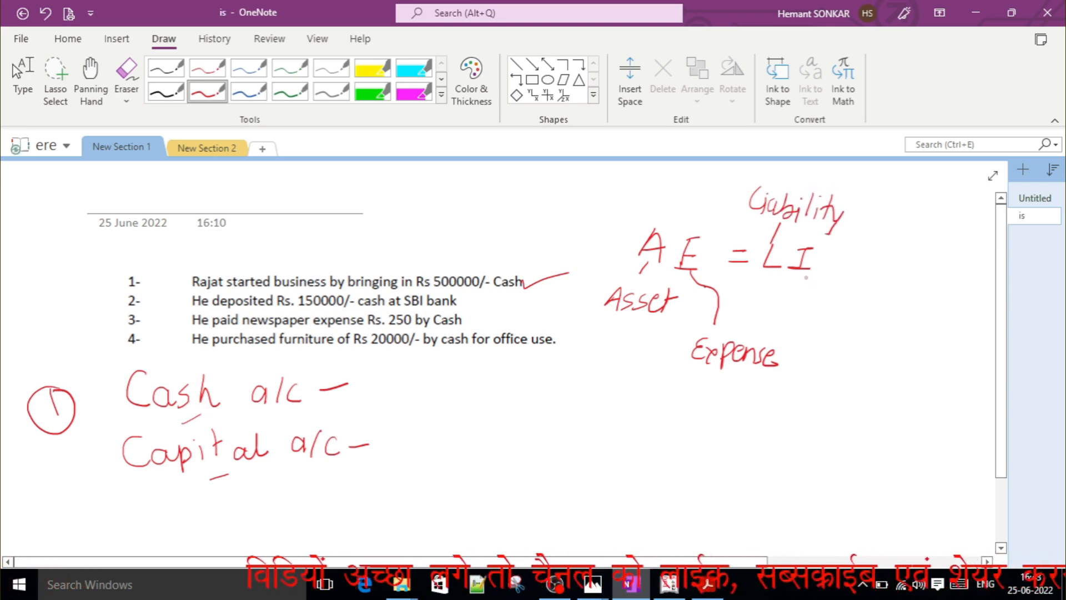
mouse_move(806, 275)
mouse_down()
mouse_move(832, 301)
mouse_move(890, 299)
mouse_up()
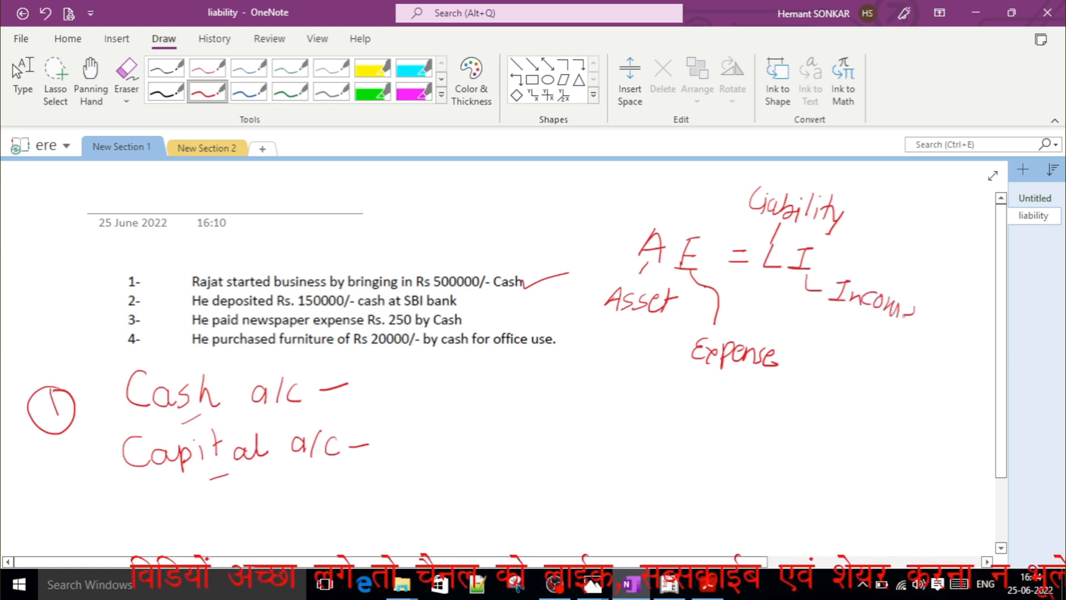
drag(903, 312, 917, 319)
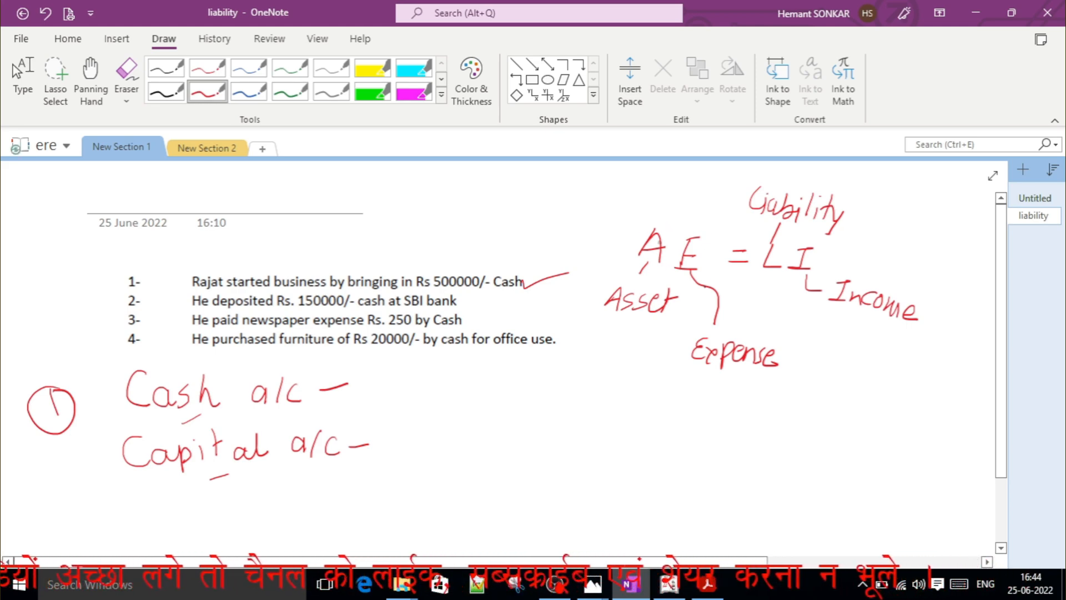
Add plus signs to both sides of the equation, then circle the asset-expense side as "Dr" and the liability-income side as "Cr".
mouse_move(776, 258)
mouse_down()
mouse_move(785, 258)
mouse_move(776, 270)
mouse_up()
mouse_move(666, 245)
mouse_down()
mouse_move(677, 246)
mouse_move(669, 260)
mouse_up()
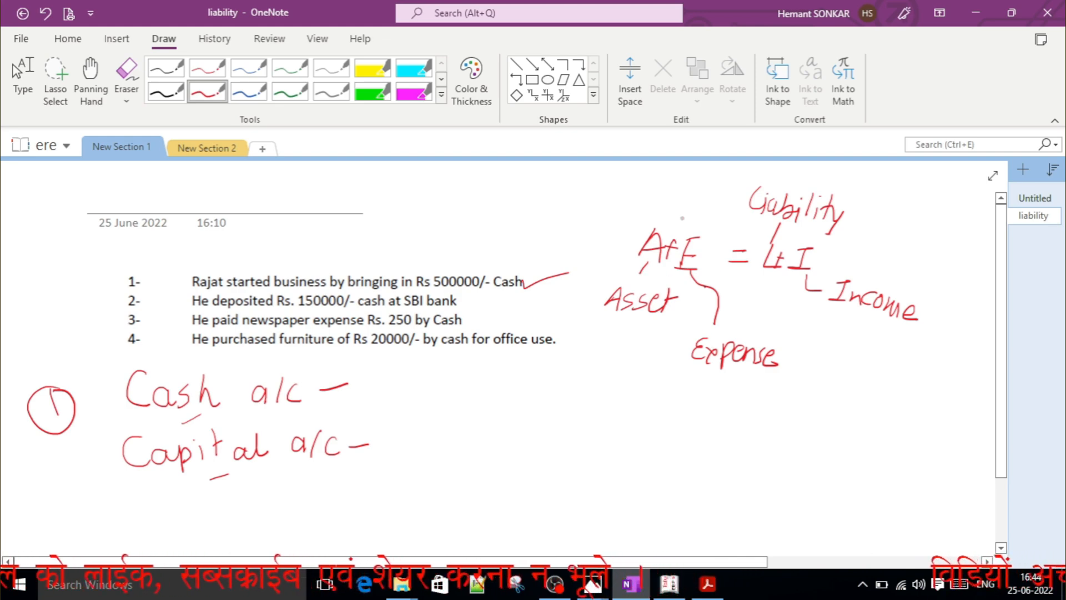
mouse_move(694, 227)
mouse_down()
mouse_move(637, 228)
mouse_move(603, 336)
mouse_move(704, 380)
mouse_move(808, 351)
mouse_move(677, 227)
mouse_up()
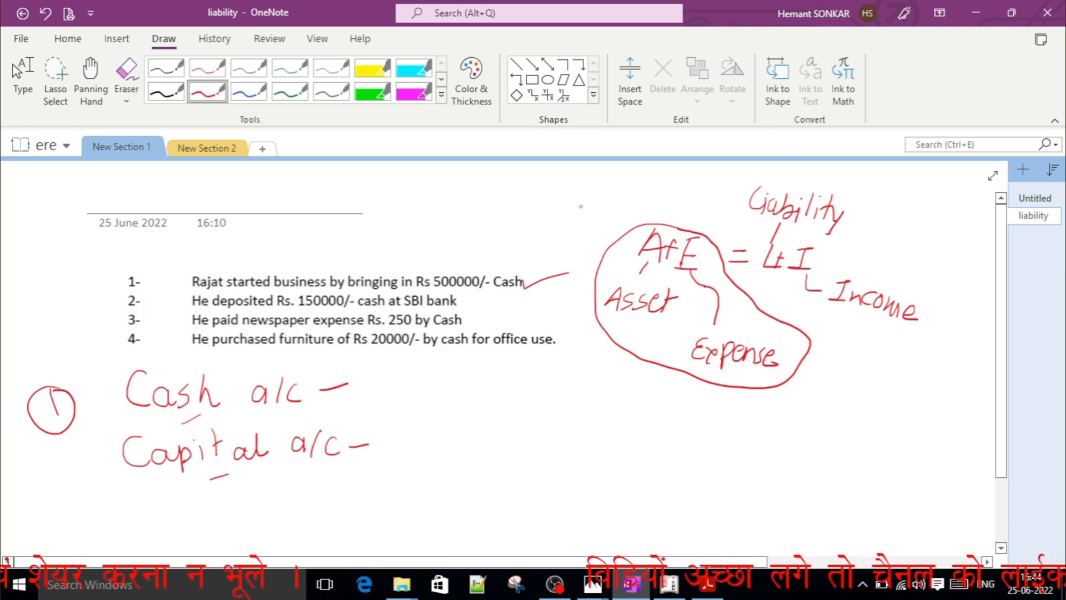
mouse_move(579, 203)
mouse_down()
mouse_move(581, 240)
mouse_move(570, 233)
mouse_move(609, 224)
mouse_move(607, 237)
mouse_move(622, 215)
mouse_up()
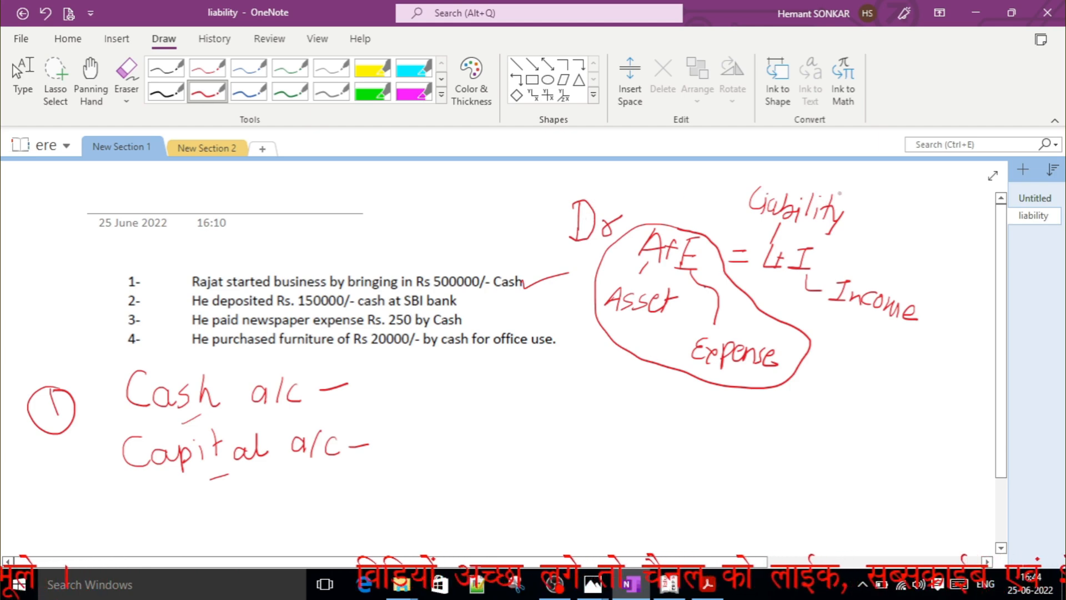
mouse_move(843, 194)
mouse_down()
mouse_move(765, 170)
mouse_move(738, 244)
mouse_move(791, 301)
mouse_move(854, 330)
mouse_move(944, 289)
mouse_move(874, 207)
mouse_move(827, 189)
mouse_move(895, 212)
mouse_move(907, 197)
mouse_up()
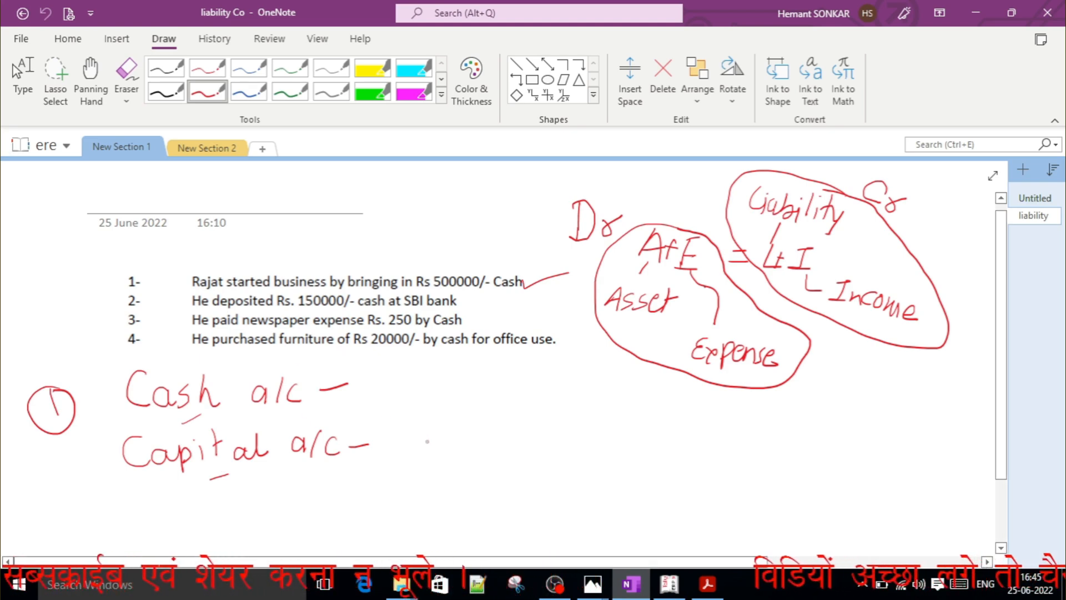
Write "Cr" beside Capital a/c and an underlined "Dr" beside Cash a/c.
mouse_move(434, 438)
mouse_down()
mouse_move(425, 466)
mouse_move(457, 446)
mouse_up()
mouse_move(392, 379)
mouse_down()
mouse_move(391, 405)
mouse_move(430, 398)
mouse_move(436, 384)
mouse_up()
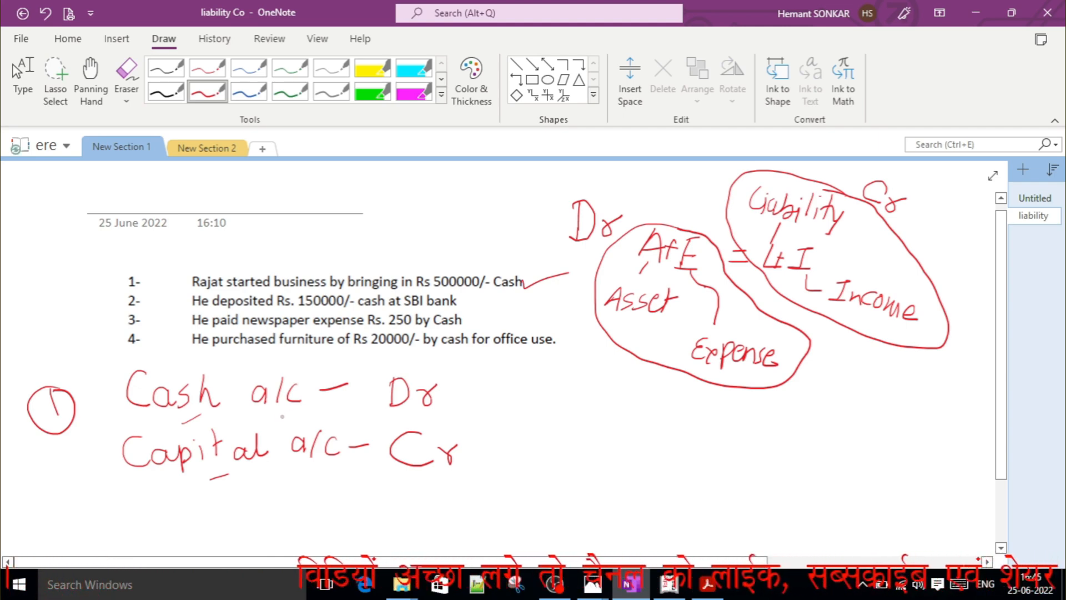
drag(387, 409, 453, 405)
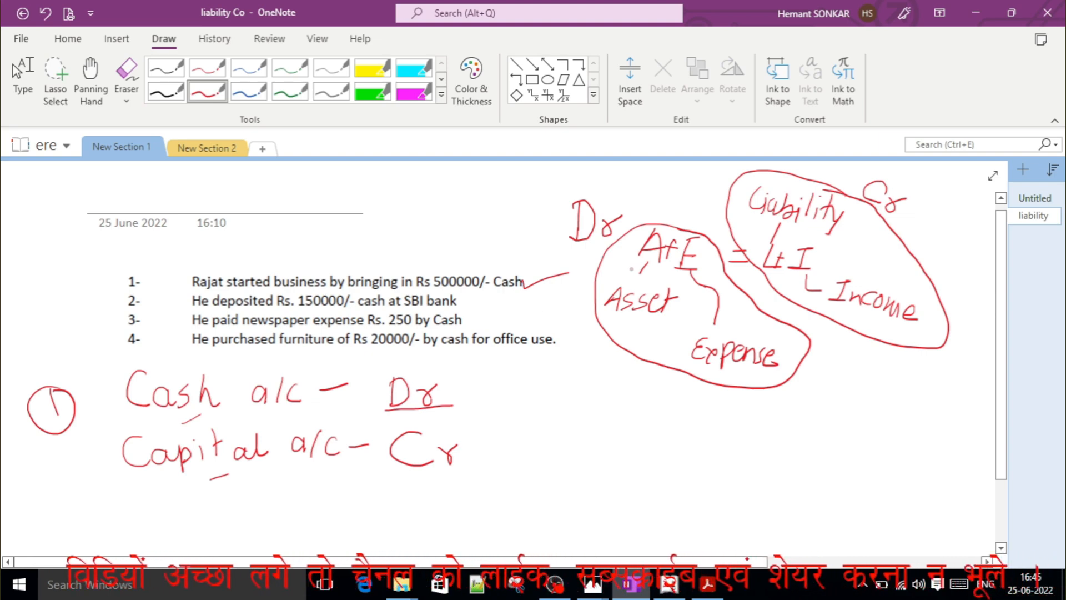
Emphasise the first entry's reasoning by underlining Capital and ticking the "Dr" and "Cr" beside the two accounts.
mouse_move(630, 269)
mouse_down()
mouse_move(640, 268)
mouse_move(630, 270)
mouse_up()
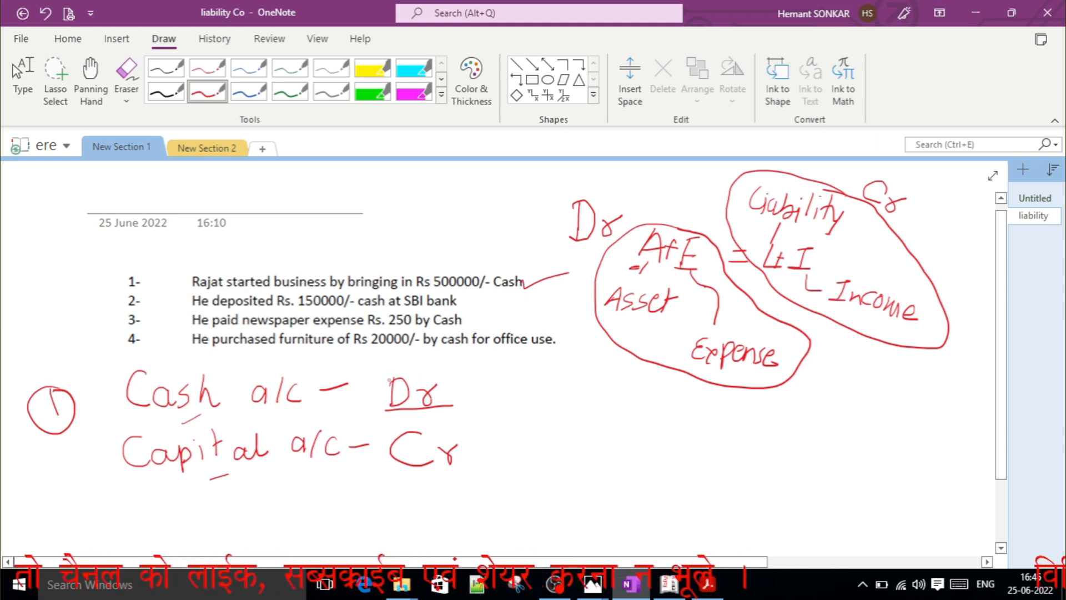
drag(351, 401, 393, 413)
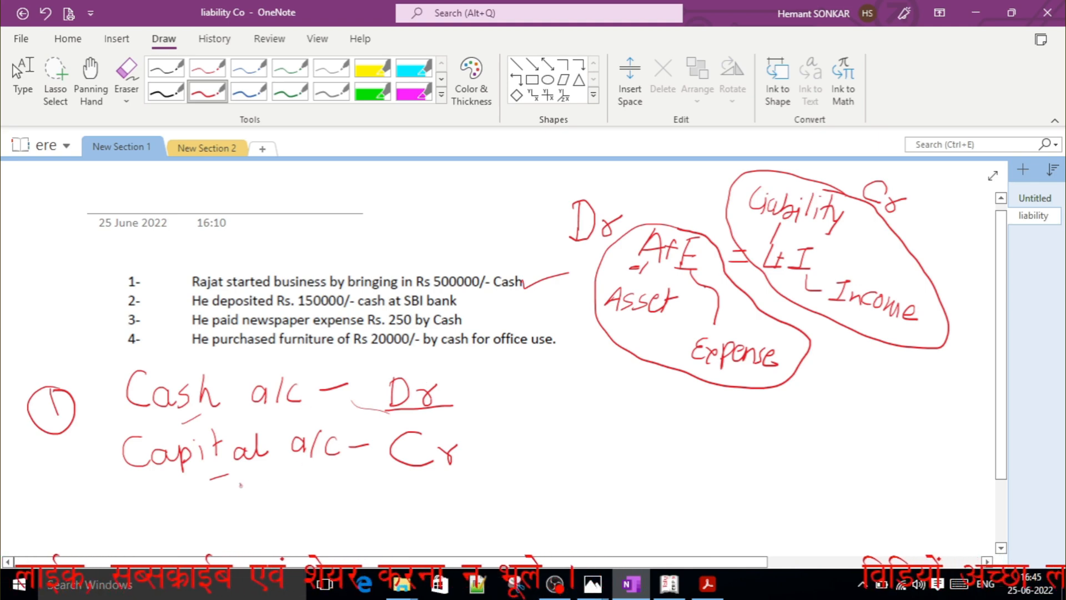
drag(240, 483, 282, 468)
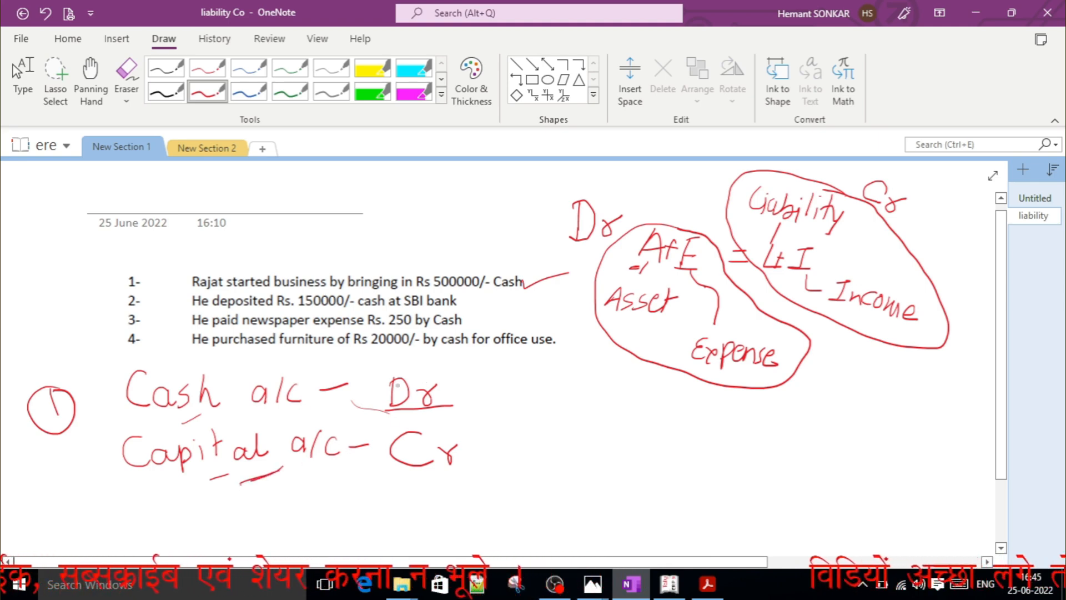
drag(416, 361, 444, 357)
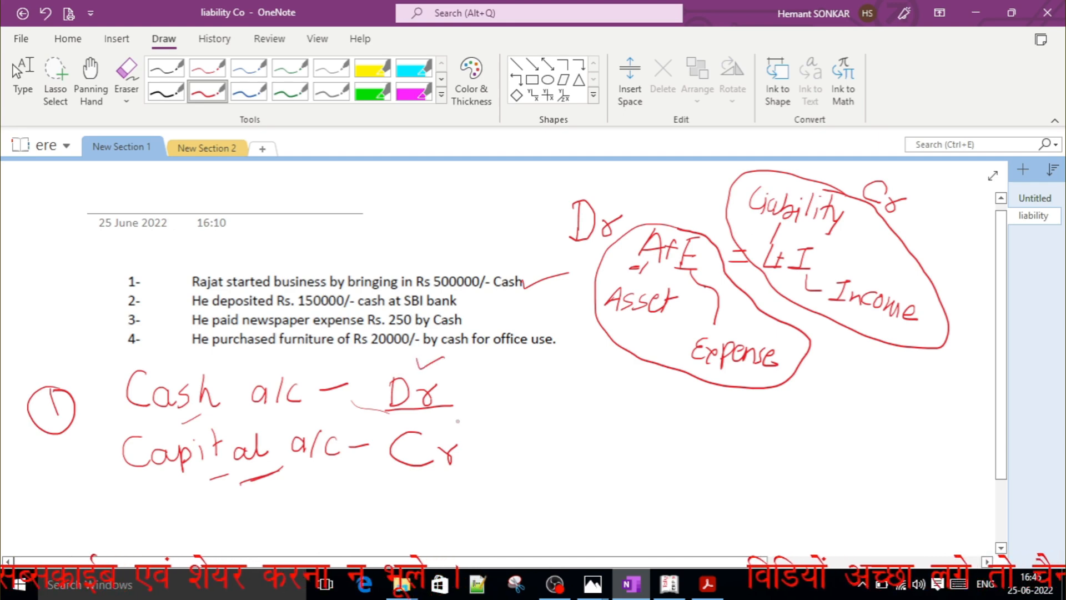
mouse_move(458, 422)
mouse_down()
mouse_move(461, 431)
mouse_move(493, 415)
mouse_up()
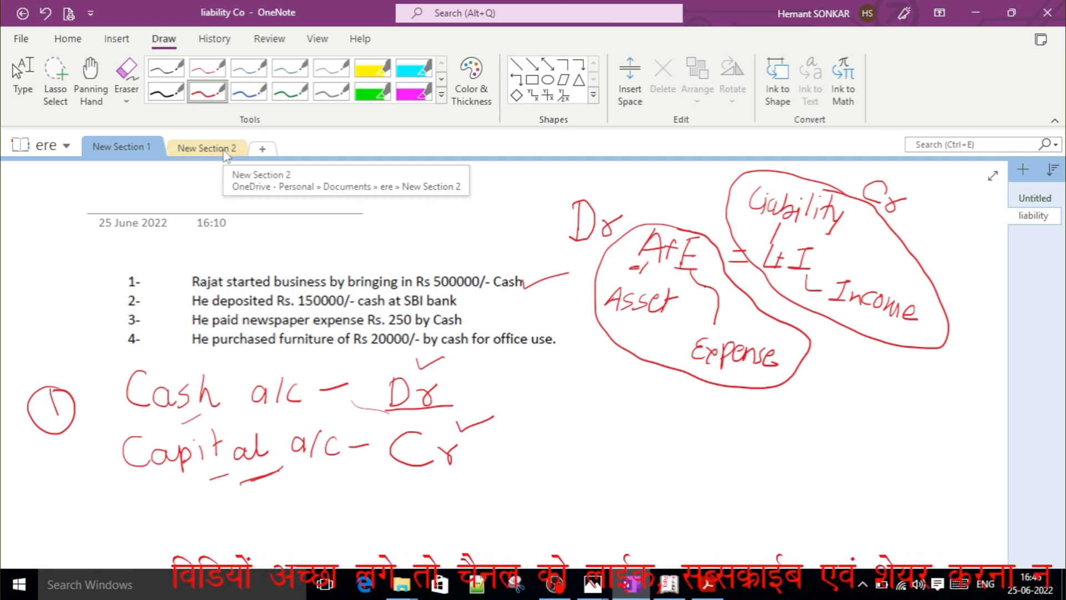
Erase all the red handwriting and the tick on the first transaction with the Stroke Eraser.
click(128, 91)
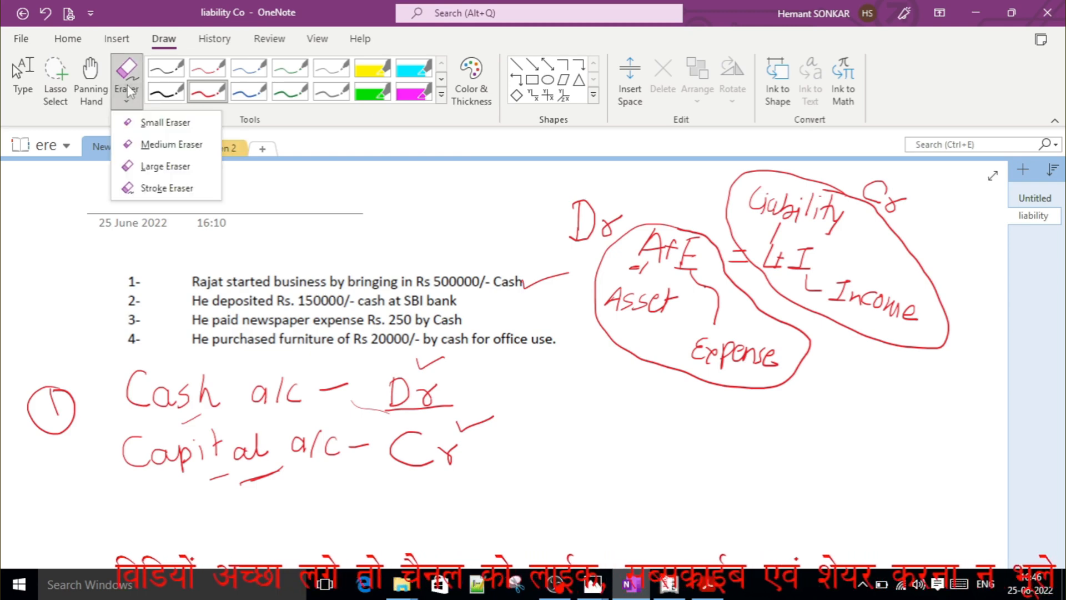
click(162, 189)
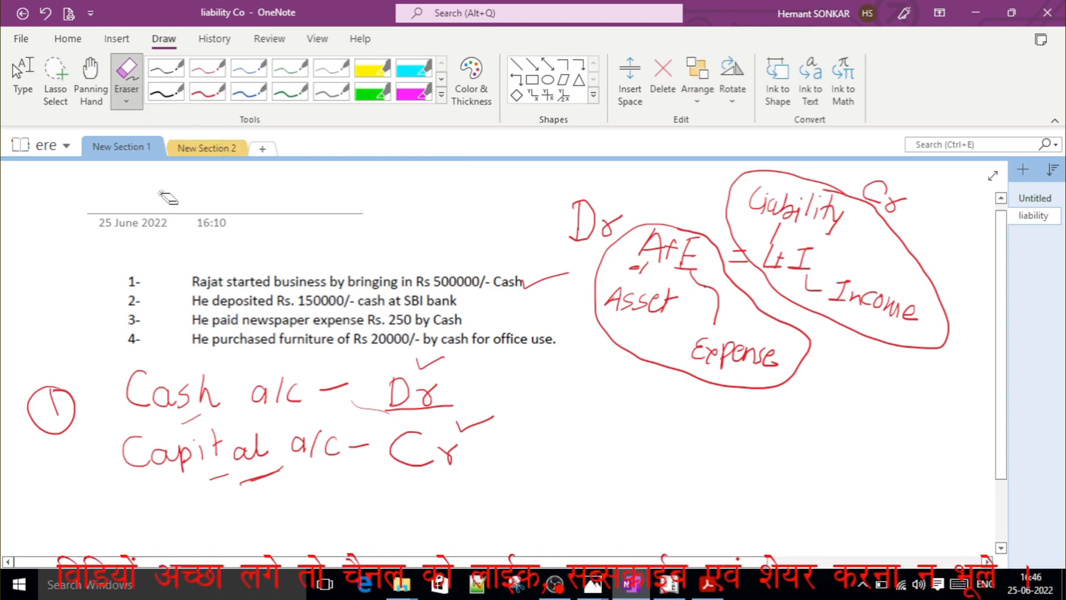
mouse_move(134, 410)
mouse_down()
mouse_move(33, 388)
mouse_move(167, 450)
mouse_move(489, 442)
mouse_move(224, 477)
mouse_move(453, 361)
mouse_move(568, 360)
mouse_move(636, 328)
mouse_move(589, 233)
mouse_move(606, 311)
mouse_move(734, 272)
mouse_move(717, 356)
mouse_move(771, 261)
mouse_move(819, 211)
mouse_move(891, 208)
mouse_move(883, 222)
mouse_move(702, 231)
mouse_move(804, 214)
mouse_move(838, 292)
mouse_move(900, 314)
mouse_up()
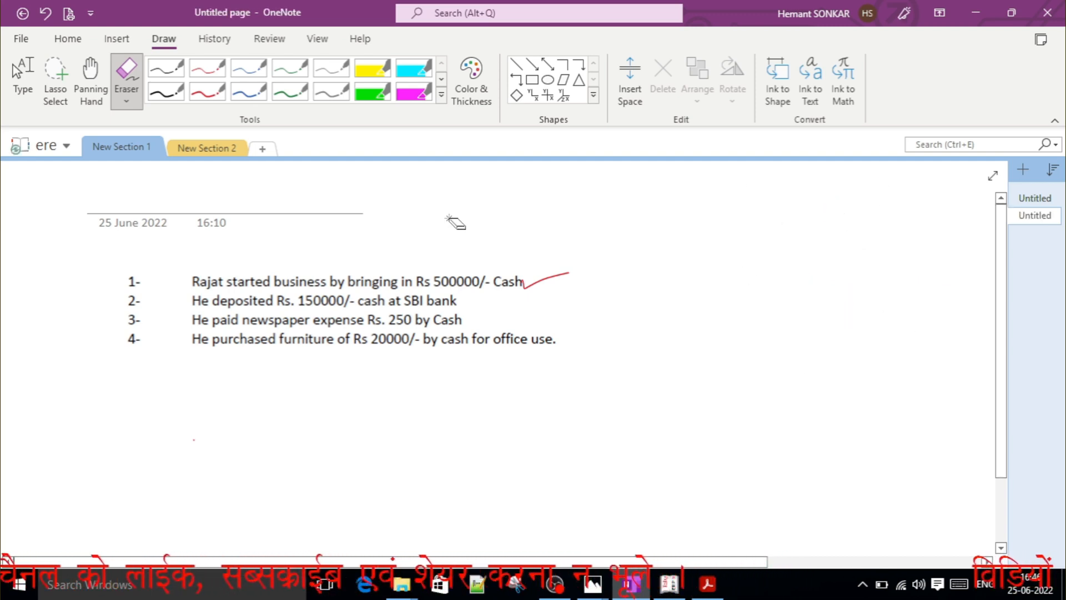
drag(516, 282, 536, 295)
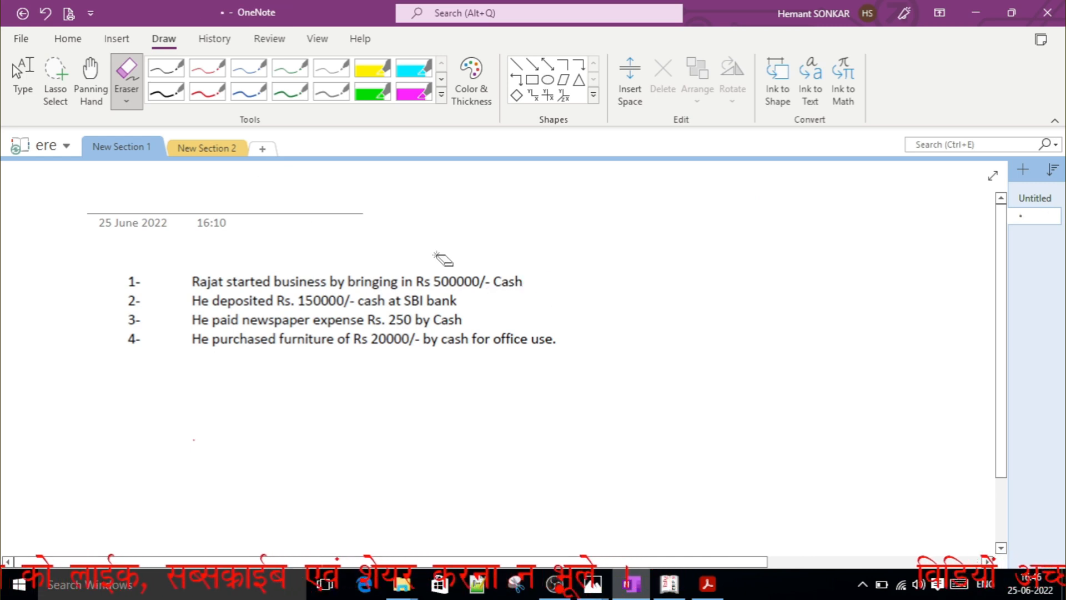
With the black pen, tick the second transaction and handwrite "A + E = L + I" beside the list.
click(165, 92)
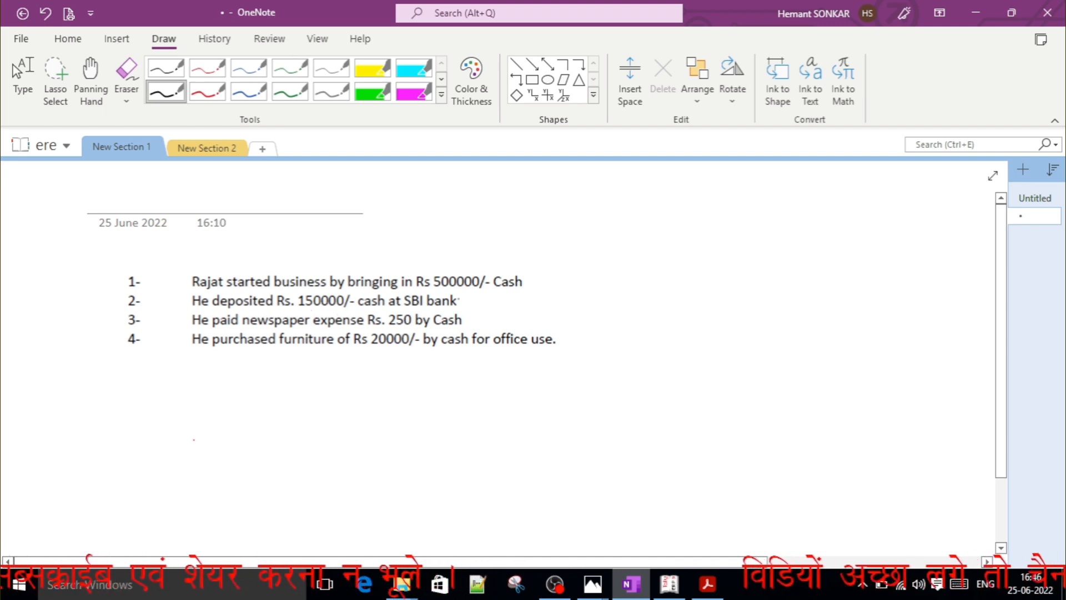
drag(460, 302, 497, 298)
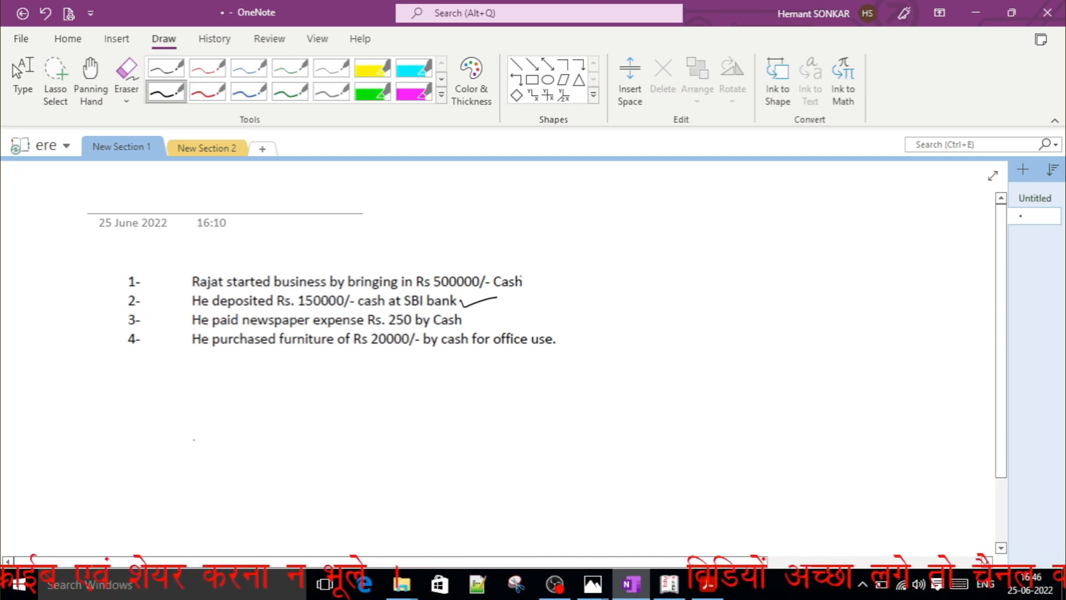
mouse_move(625, 236)
mouse_down()
mouse_move(610, 268)
mouse_move(633, 273)
mouse_move(637, 249)
mouse_move(676, 254)
mouse_move(663, 268)
mouse_up()
drag(694, 237, 689, 271)
mouse_move(690, 240)
mouse_down()
mouse_move(709, 234)
mouse_move(707, 273)
mouse_up()
drag(720, 253, 801, 268)
drag(812, 253, 835, 251)
mouse_move(826, 239)
mouse_down()
mouse_move(826, 265)
mouse_move(865, 240)
mouse_move(857, 264)
mouse_up()
drag(842, 265, 869, 263)
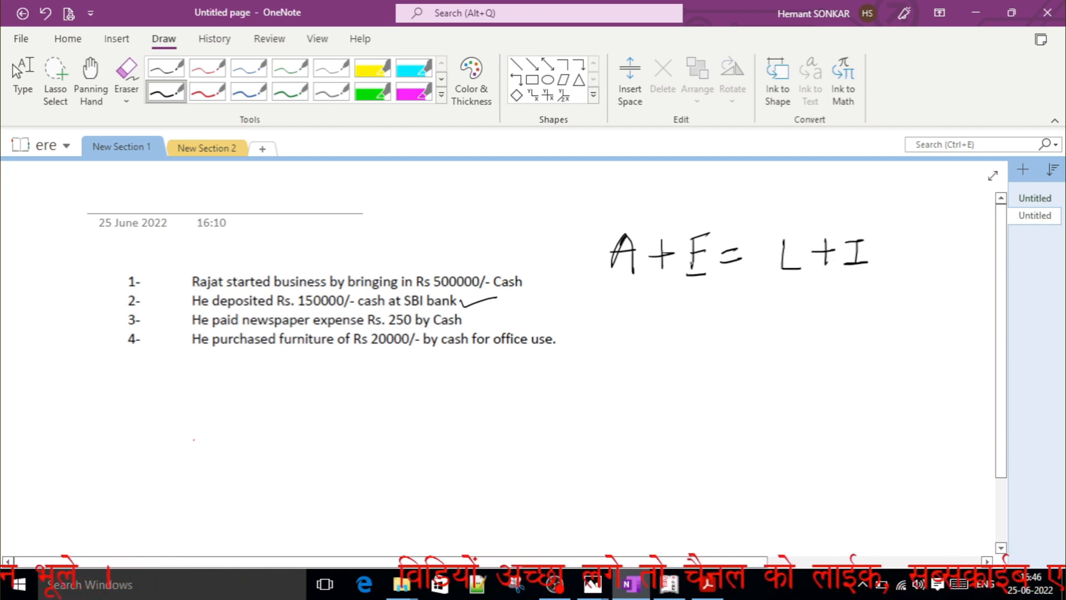
Circle both sides of the black equation, labelling A + E as "Dr" and L + I as "Cr".
mouse_move(694, 262)
mouse_down()
mouse_move(690, 281)
mouse_move(701, 281)
mouse_move(705, 217)
mouse_move(602, 297)
mouse_move(642, 305)
mouse_move(668, 330)
mouse_up()
mouse_move(661, 307)
mouse_down()
mouse_move(669, 328)
mouse_move(659, 330)
mouse_up()
drag(691, 308, 702, 325)
mouse_move(764, 236)
mouse_down()
mouse_move(896, 236)
mouse_move(838, 298)
mouse_move(895, 227)
mouse_up()
mouse_move(870, 300)
mouse_down()
mouse_move(869, 328)
mouse_move(893, 303)
mouse_up()
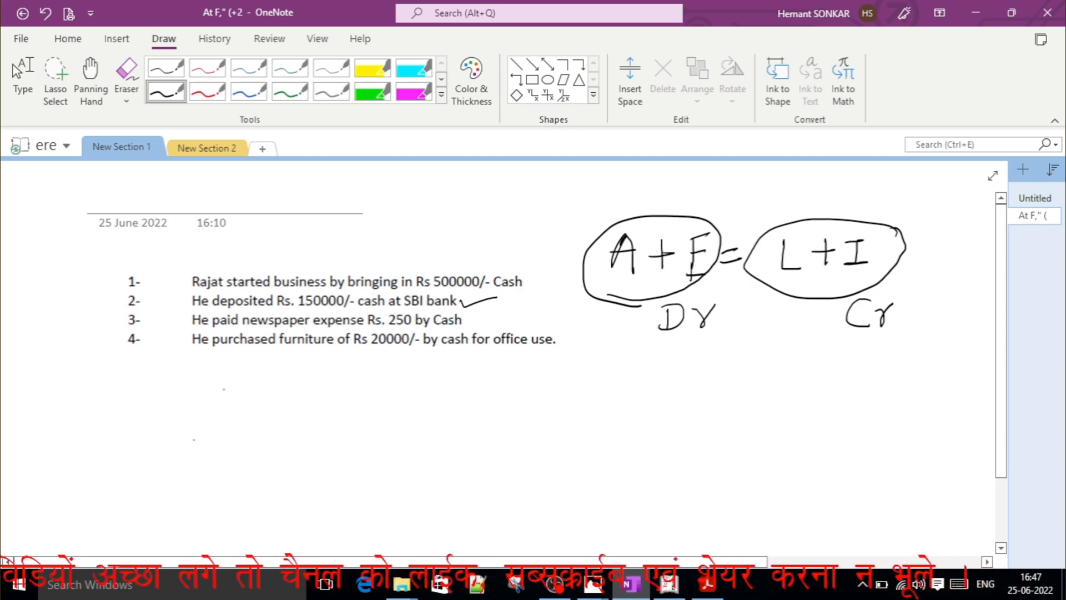
Handwrite "Cash a/c –" in black below the transactions for the second entry.
mouse_move(238, 385)
mouse_down()
mouse_move(256, 439)
mouse_move(282, 427)
mouse_move(289, 436)
mouse_up()
mouse_move(316, 402)
mouse_down()
mouse_move(344, 430)
mouse_move(373, 413)
mouse_move(383, 432)
mouse_up()
mouse_move(410, 416)
mouse_down()
mouse_move(411, 429)
mouse_move(456, 416)
mouse_up()
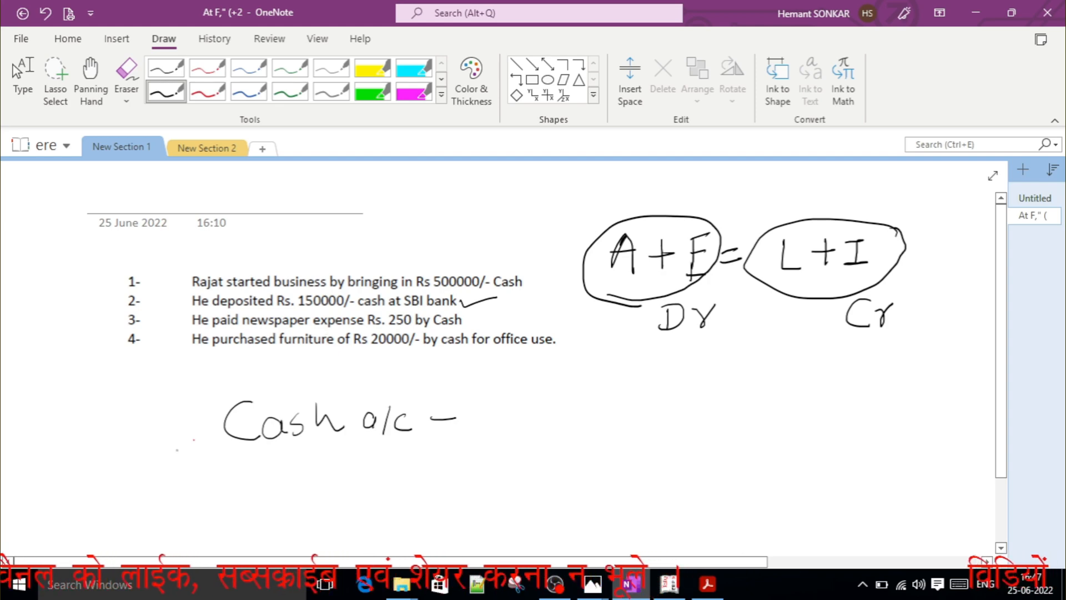
Handwrite "SBI Bank a/c –" in black beneath the Cash a/c line.
drag(214, 469, 195, 505)
drag(228, 470, 229, 491)
drag(229, 469, 234, 490)
mouse_move(245, 470)
mouse_down()
mouse_move(258, 467)
mouse_move(255, 489)
mouse_up()
mouse_move(248, 490)
mouse_down()
mouse_move(272, 481)
mouse_move(299, 493)
mouse_move(341, 482)
mouse_move(356, 491)
mouse_up()
mouse_move(357, 459)
mouse_down()
mouse_move(358, 486)
mouse_move(443, 485)
mouse_move(483, 465)
mouse_up()
click(435, 475)
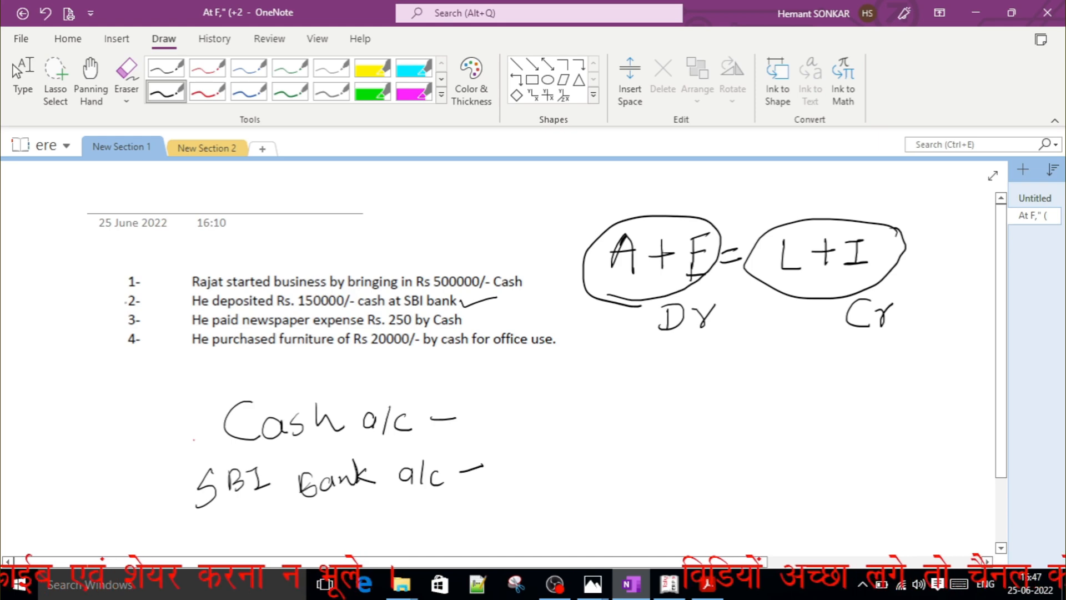
Tick number 2, underline "cash" in the second transaction, and mark the Cash a/c line "Cr" with a tick.
drag(117, 300, 150, 290)
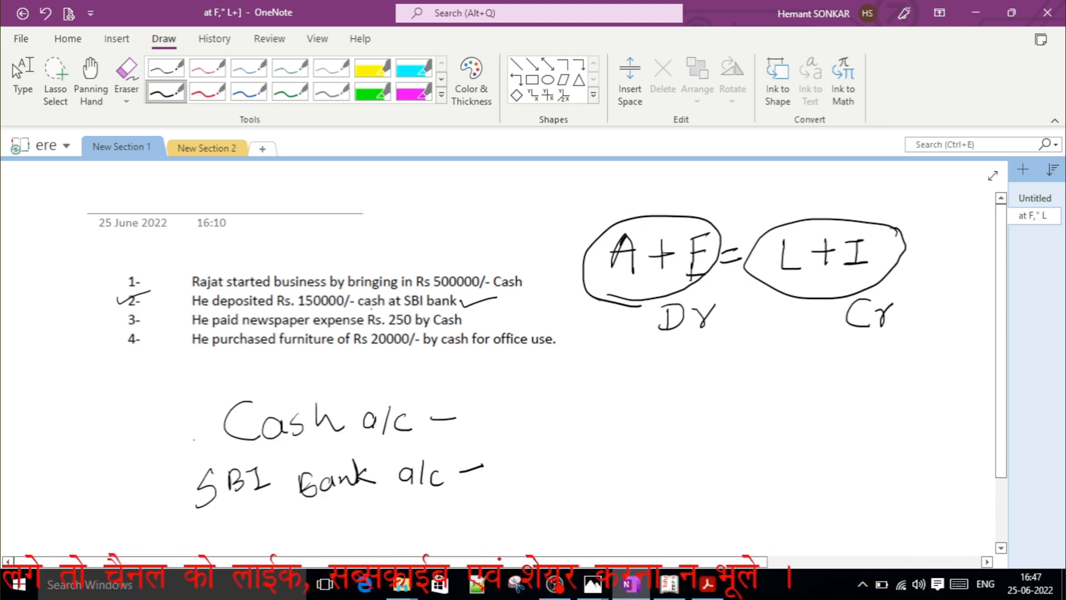
mouse_move(363, 309)
mouse_down()
mouse_move(385, 308)
mouse_move(364, 311)
mouse_move(373, 312)
mouse_up()
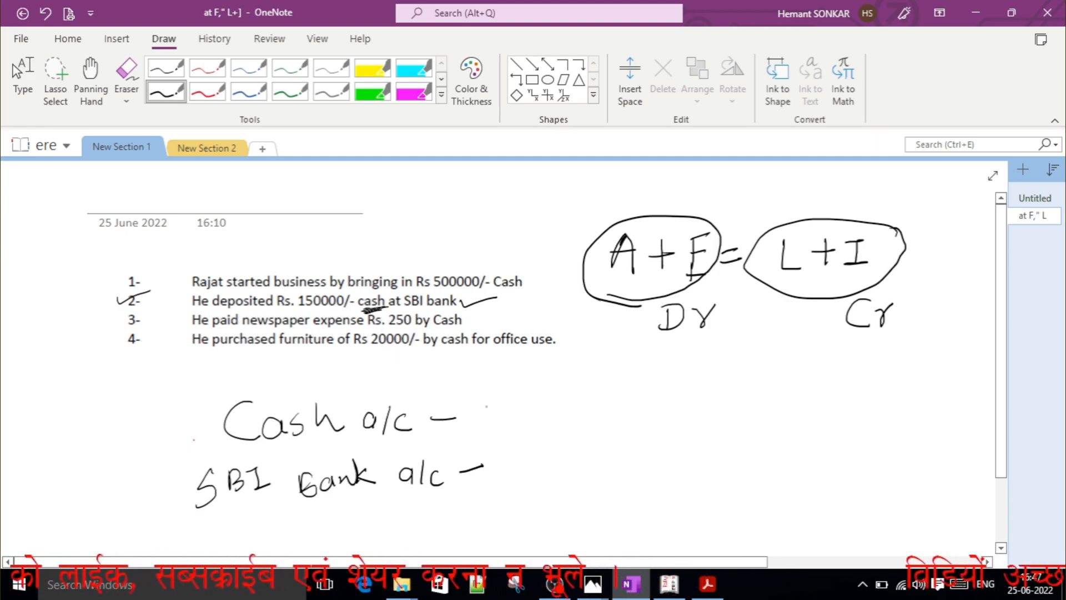
mouse_move(490, 404)
mouse_down()
mouse_move(504, 429)
mouse_move(525, 424)
mouse_move(532, 408)
mouse_up()
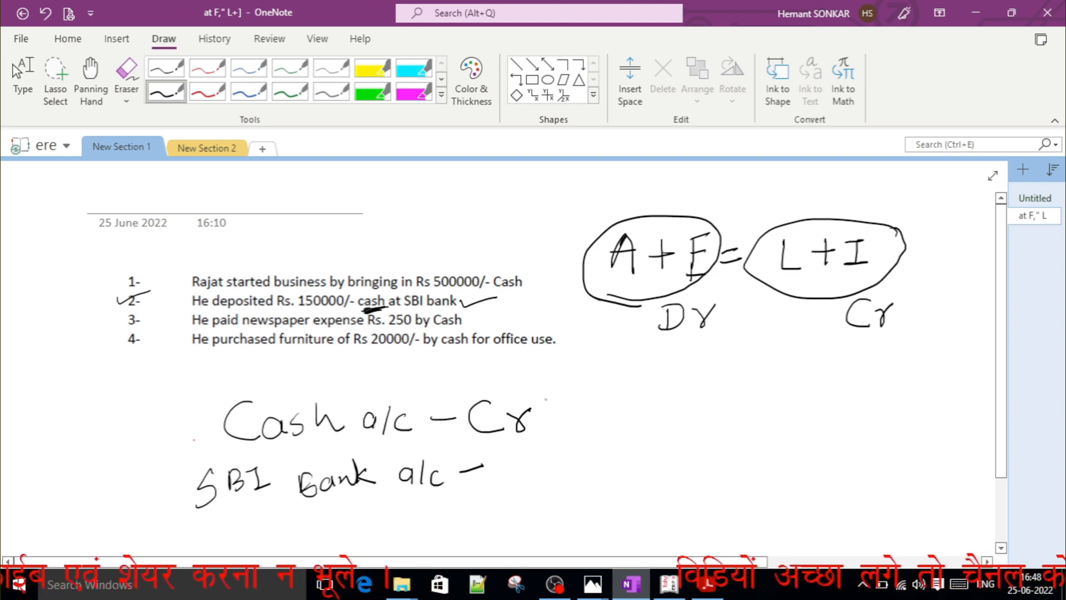
drag(550, 405, 574, 399)
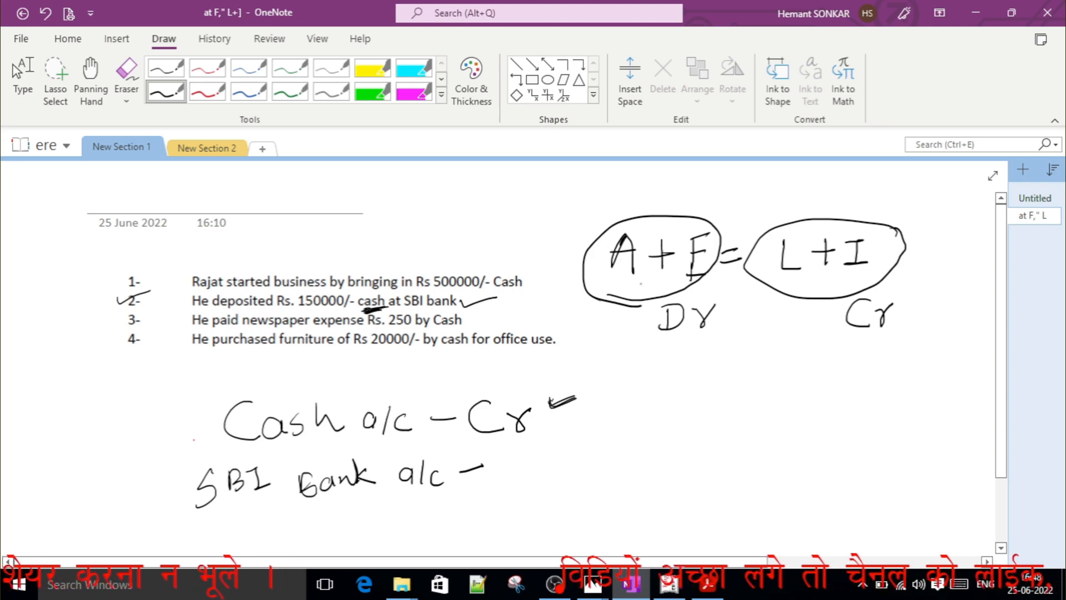
Tick the circled A + E, its Dr label and the Cash a/c line, and mark SBI Bank a/c as "Dr".
drag(561, 233, 600, 224)
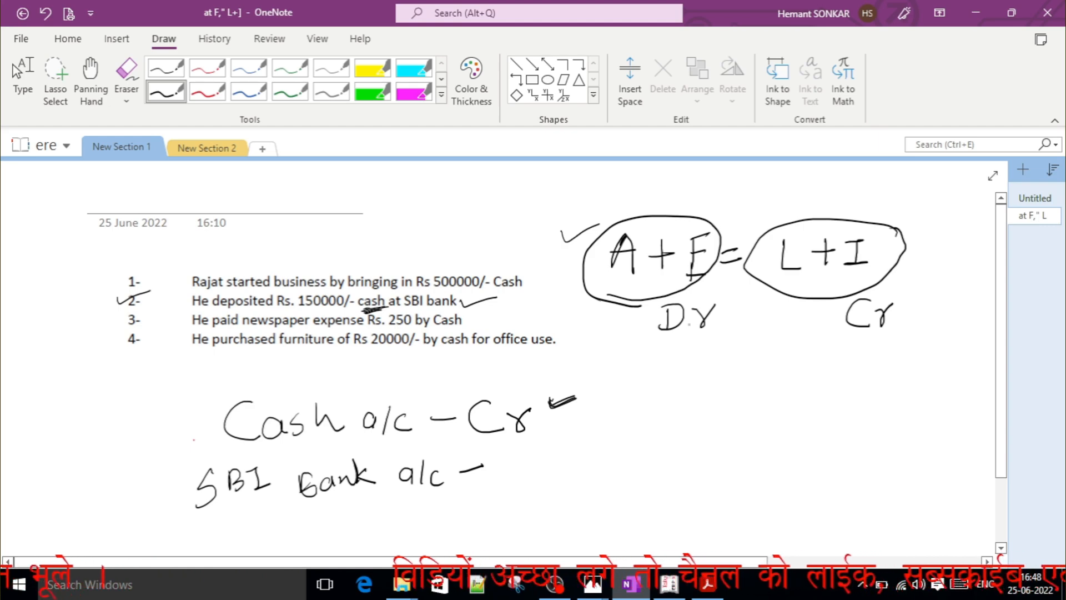
drag(629, 337, 643, 332)
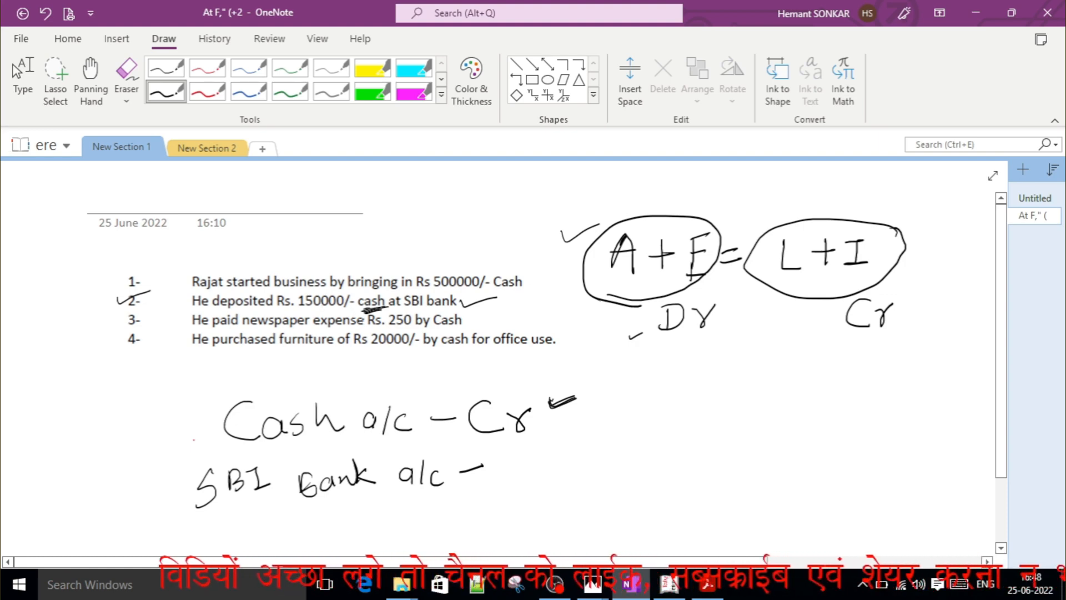
drag(357, 382, 396, 375)
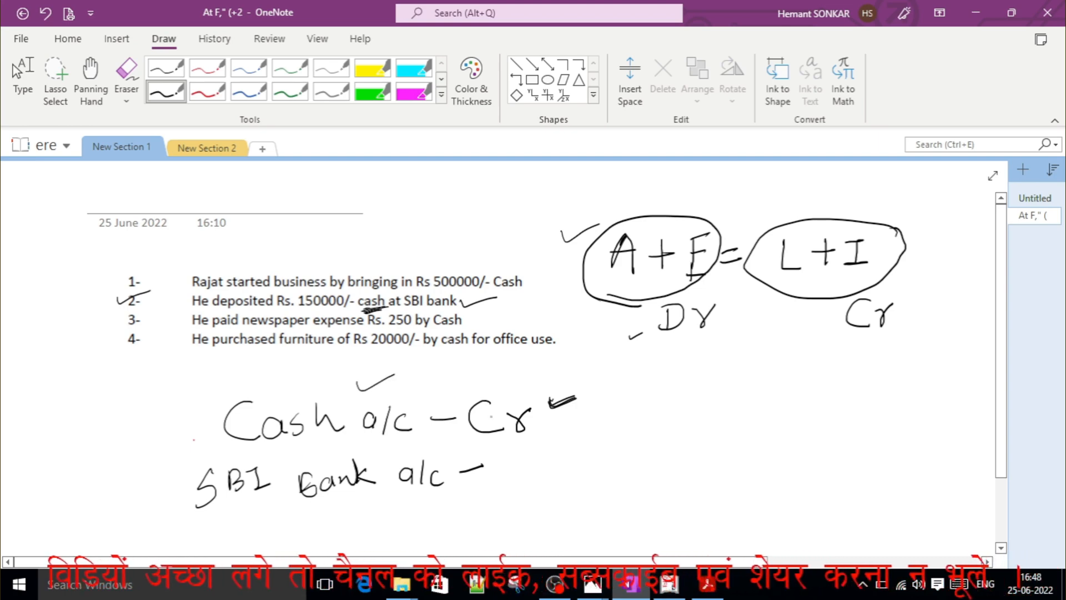
mouse_move(524, 460)
mouse_down()
mouse_move(518, 487)
mouse_move(537, 478)
mouse_move(514, 490)
mouse_move(555, 485)
mouse_move(576, 453)
mouse_up()
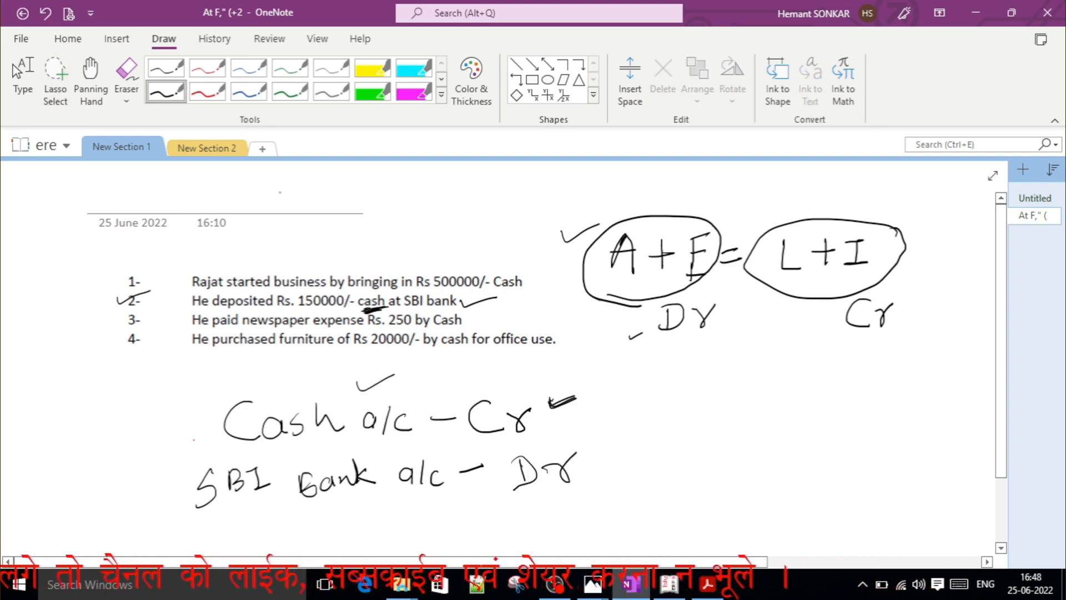
Erase the second transaction's ticks, underline and account lines with the Stroke Eraser, keeping the equation.
click(126, 92)
click(150, 189)
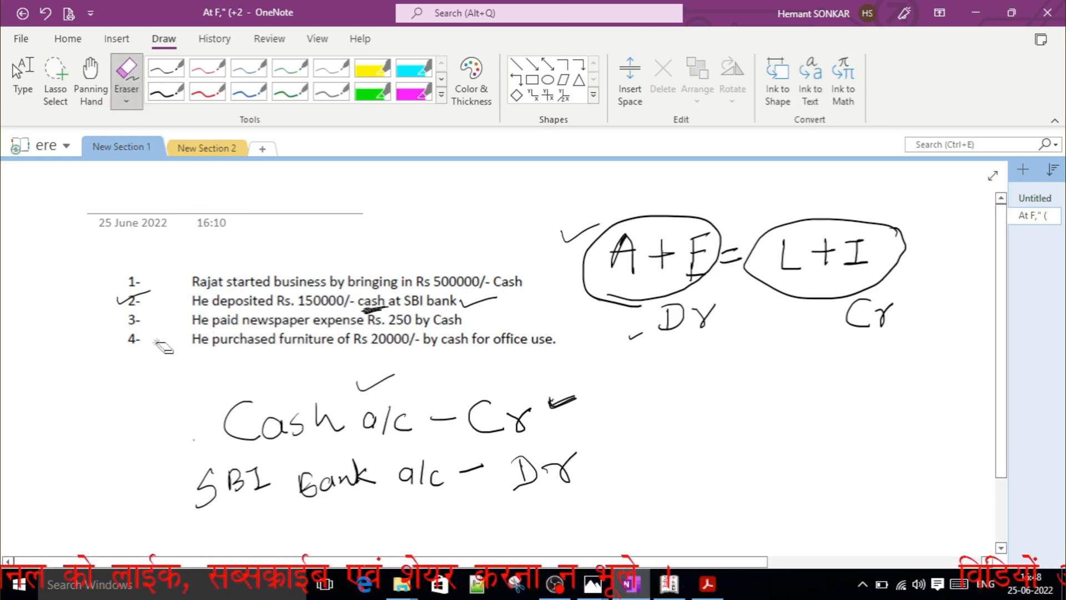
drag(125, 305, 148, 305)
mouse_move(361, 302)
mouse_down()
mouse_move(250, 483)
mouse_move(577, 447)
mouse_move(488, 422)
mouse_move(597, 469)
mouse_move(392, 486)
mouse_move(382, 392)
mouse_up()
drag(481, 323, 436, 325)
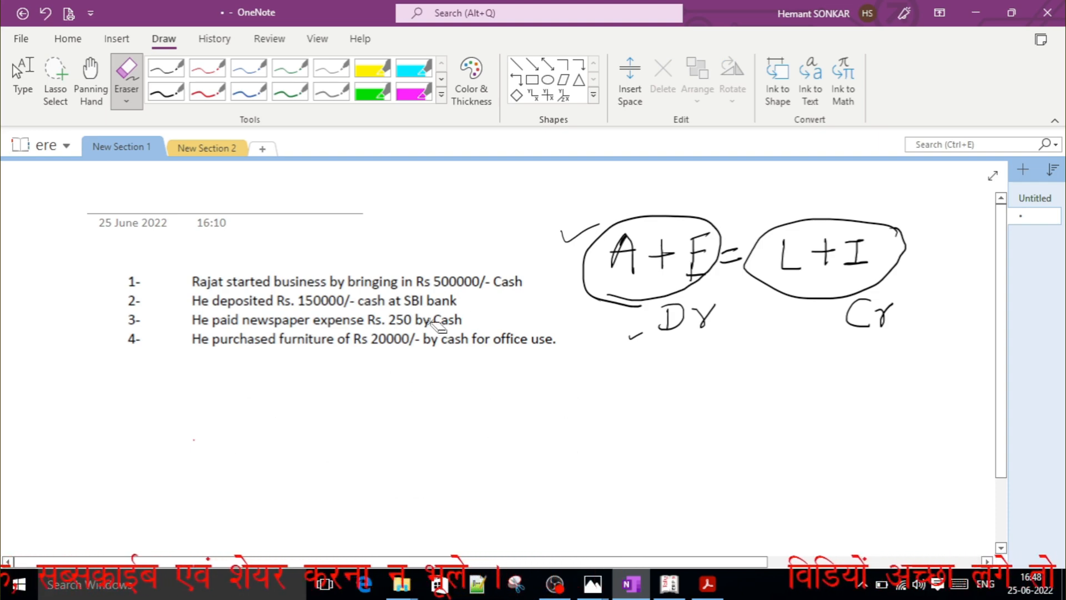
With the red pen, handwrite "newspaper a/c –" below the transactions for the third entry.
click(172, 98)
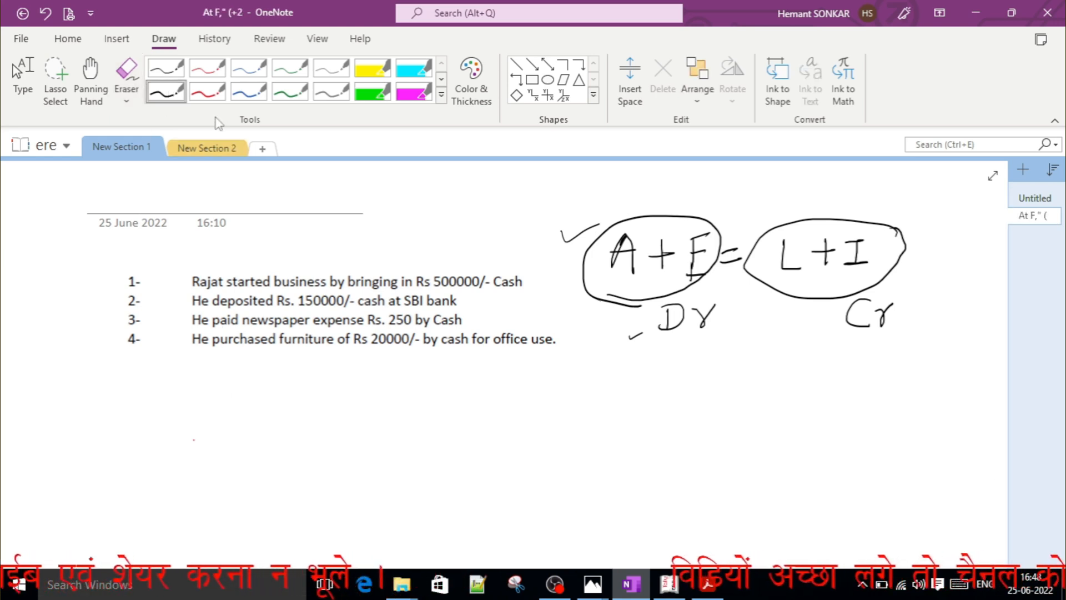
click(207, 99)
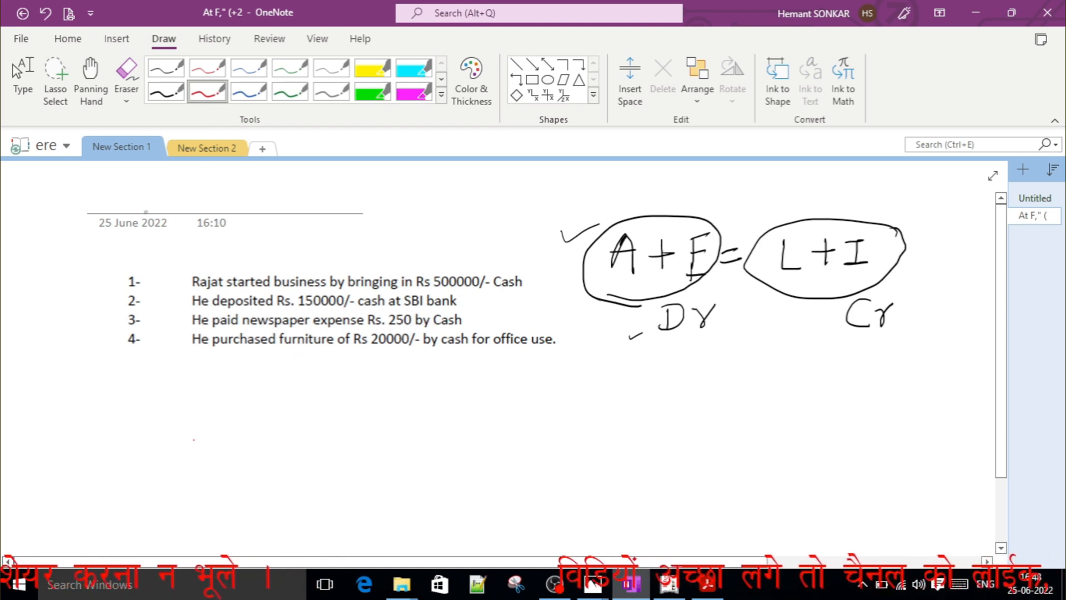
mouse_move(215, 377)
mouse_down()
mouse_move(237, 396)
mouse_move(269, 395)
mouse_move(293, 378)
mouse_move(311, 394)
mouse_move(292, 403)
mouse_move(356, 394)
mouse_move(366, 405)
mouse_move(415, 378)
mouse_move(456, 386)
mouse_move(463, 400)
mouse_up()
click(269, 386)
mouse_move(488, 384)
mouse_down()
mouse_move(488, 401)
mouse_move(524, 383)
mouse_up()
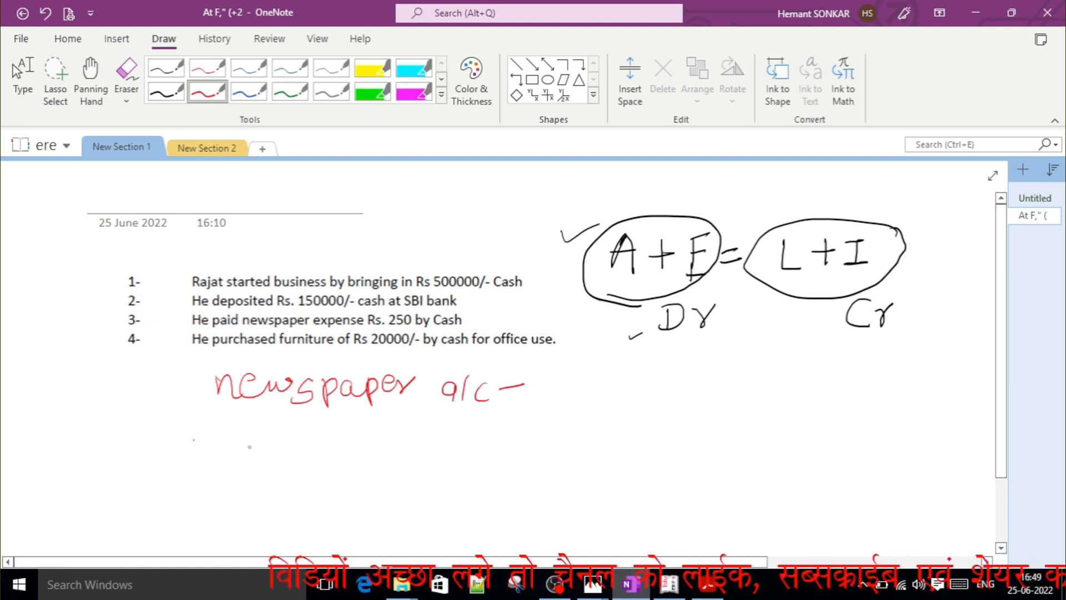
Handwrite "Cash a/c –" in red beneath the newspaper a/c line.
mouse_move(270, 434)
mouse_down()
mouse_move(272, 460)
mouse_move(295, 455)
mouse_up()
drag(309, 437, 305, 457)
mouse_move(314, 455)
mouse_down()
mouse_move(326, 428)
mouse_move(330, 447)
mouse_move(349, 446)
mouse_up()
click(343, 448)
mouse_move(409, 445)
mouse_down()
mouse_move(401, 458)
mouse_move(412, 462)
mouse_up()
mouse_move(427, 434)
mouse_down()
mouse_move(421, 459)
mouse_move(507, 446)
mouse_up()
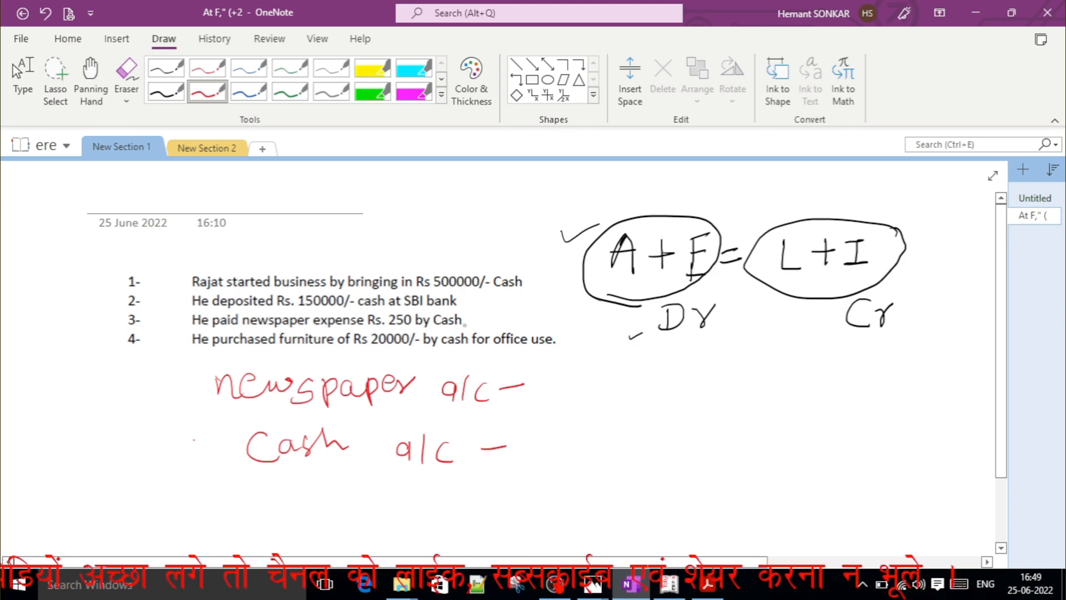
Underline "Cash" in the third transaction, mark Cash a/c "Cr" and newspaper a/c "Dr", and underline "newspaper".
drag(434, 332, 491, 315)
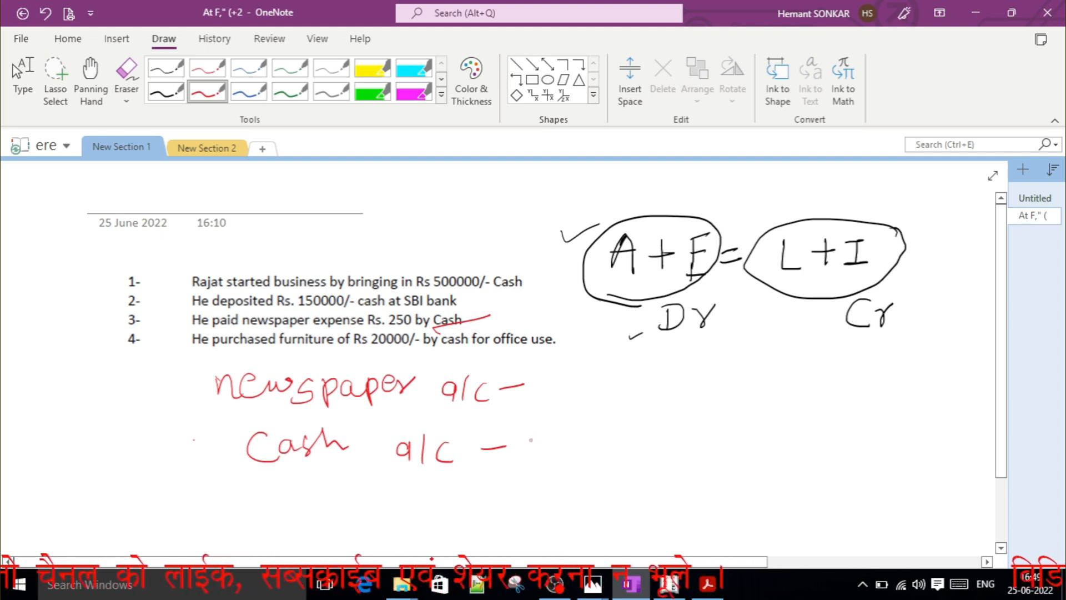
mouse_move(541, 440)
mouse_down()
mouse_move(549, 459)
mouse_move(566, 441)
mouse_up()
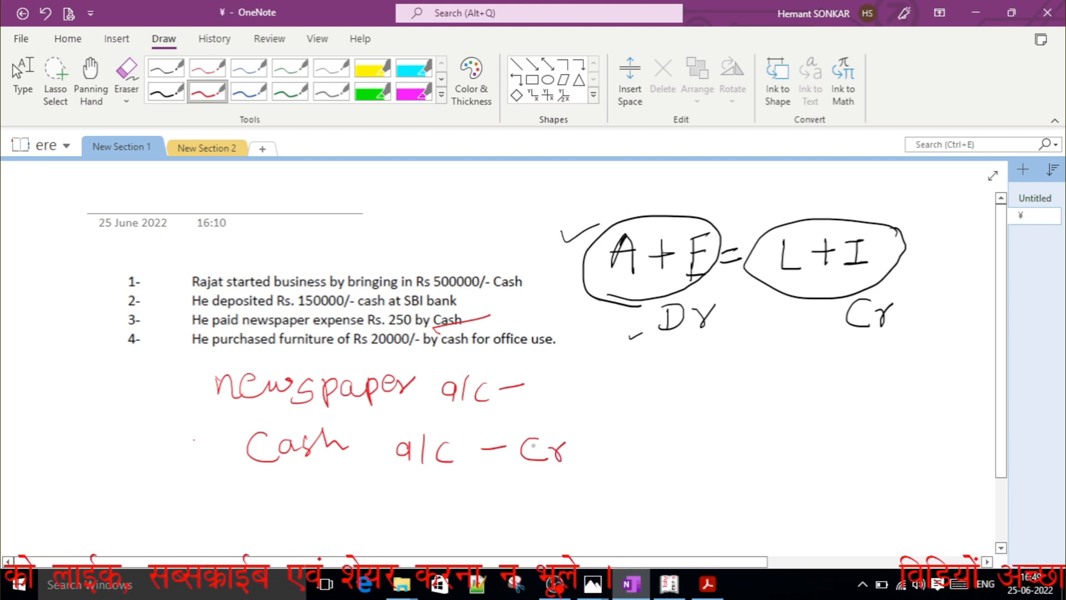
mouse_move(546, 367)
mouse_down()
mouse_move(539, 398)
mouse_move(571, 399)
mouse_move(581, 373)
mouse_up()
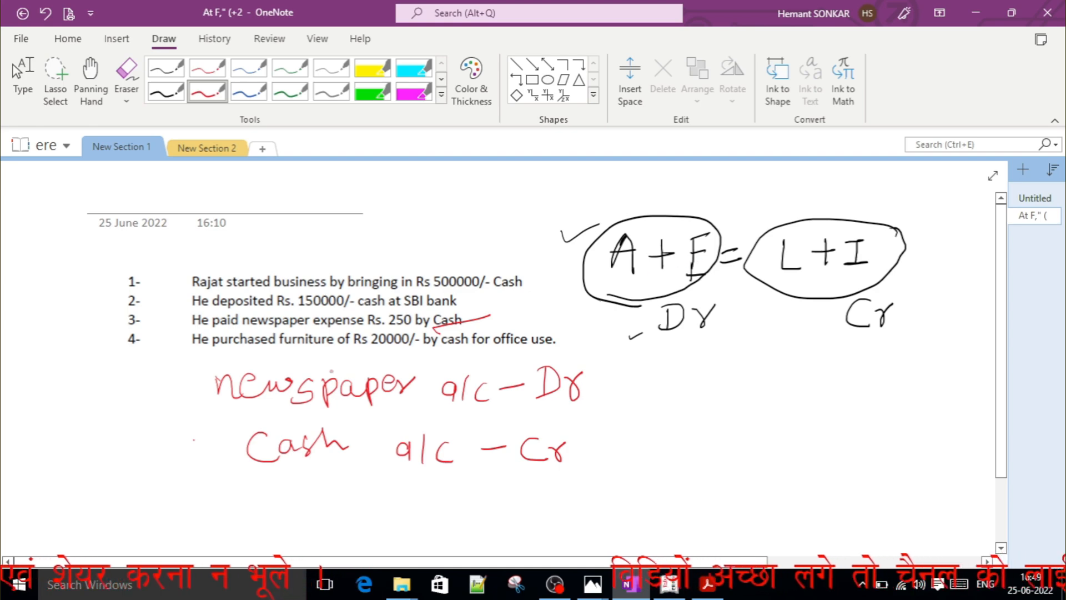
drag(232, 411, 295, 403)
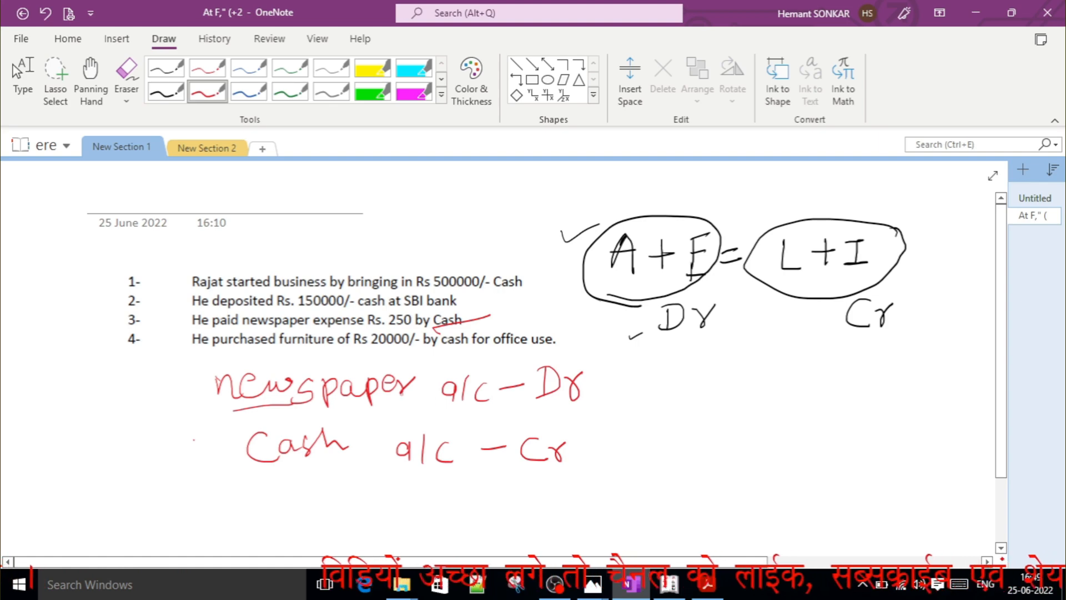
Erase all the red writing for the third transaction with the Stroke Eraser.
click(126, 101)
click(155, 187)
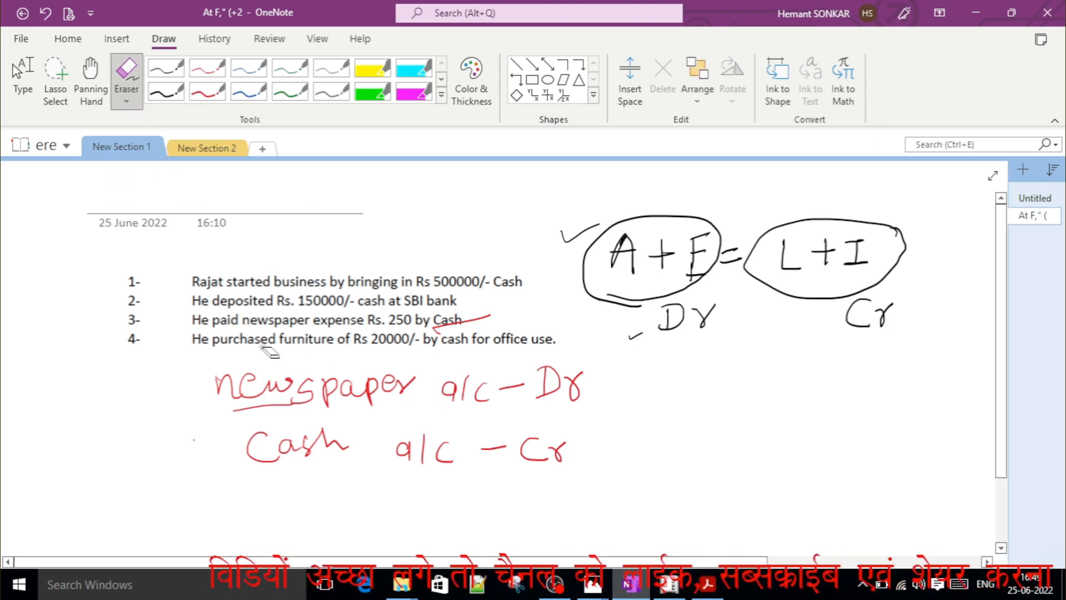
mouse_move(270, 352)
mouse_down()
mouse_move(250, 383)
mouse_move(336, 444)
mouse_move(452, 328)
mouse_move(578, 375)
mouse_move(415, 429)
mouse_up()
mouse_move(500, 463)
mouse_down()
mouse_move(315, 408)
mouse_move(244, 450)
mouse_move(305, 469)
mouse_move(375, 449)
mouse_move(522, 462)
mouse_up()
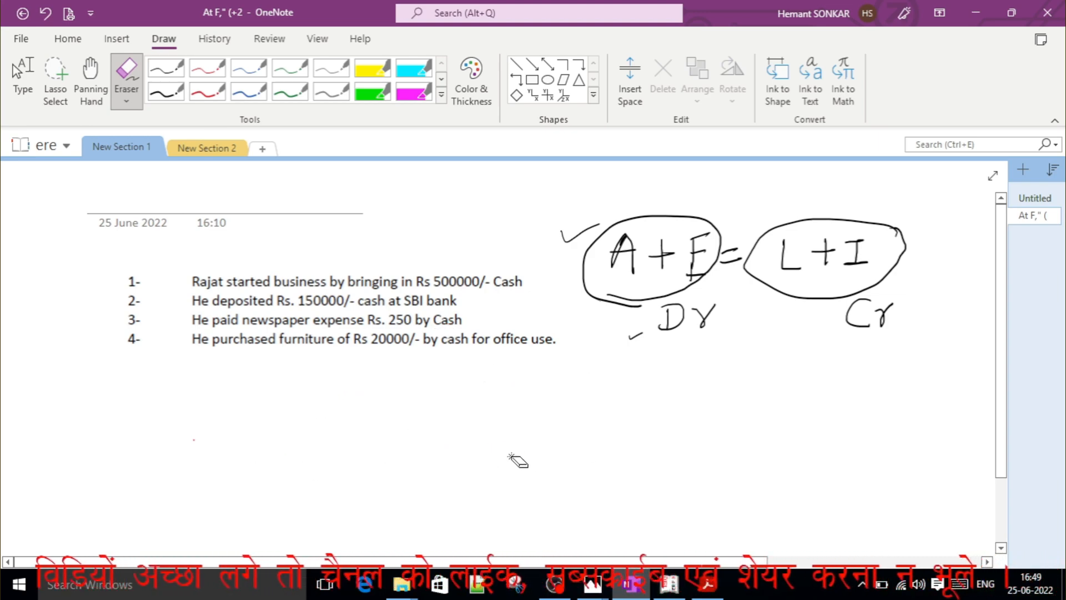
With the red pen, handwrite "Cash a/c –" below the transactions for the fourth entry.
click(208, 98)
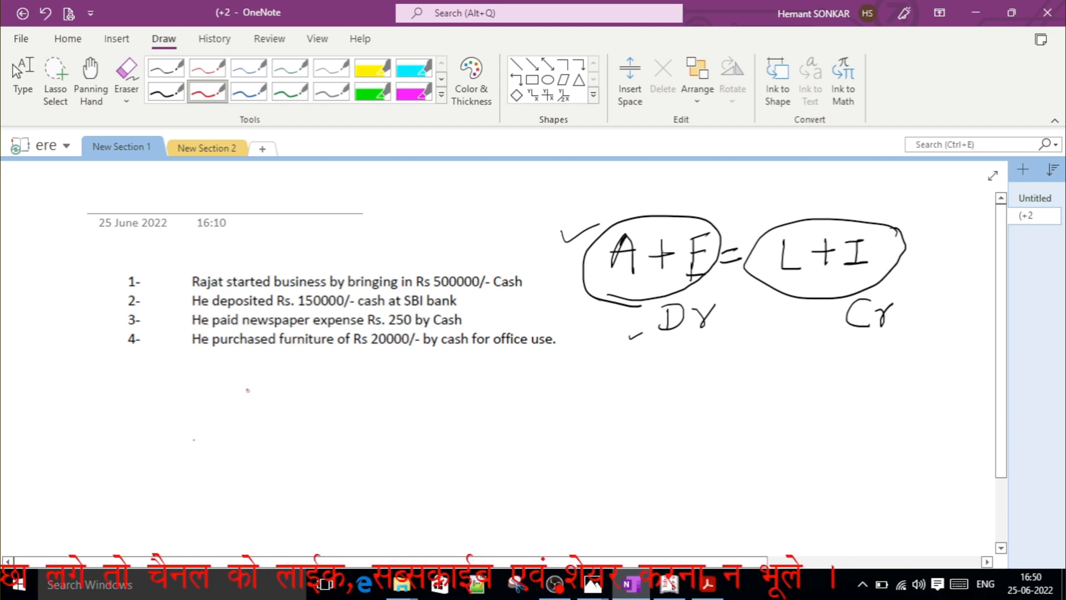
mouse_move(249, 390)
mouse_down()
mouse_move(253, 418)
mouse_move(279, 400)
mouse_move(286, 421)
mouse_up()
mouse_move(300, 389)
mouse_down()
mouse_move(299, 417)
mouse_move(376, 424)
mouse_up()
click(327, 412)
mouse_move(404, 403)
mouse_down()
mouse_move(407, 420)
mouse_move(446, 394)
mouse_up()
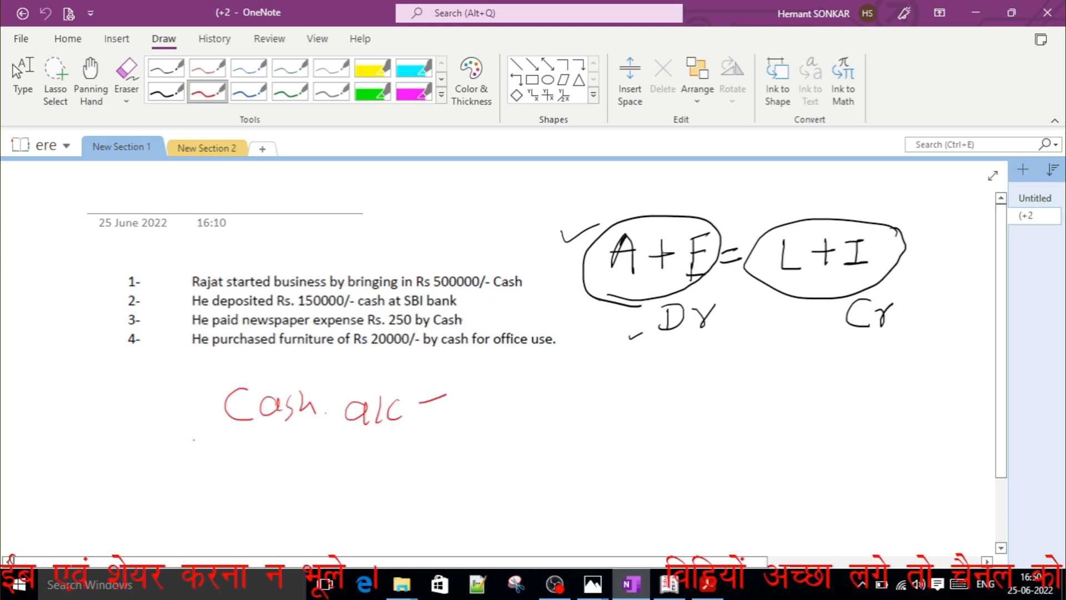
Handwrite "Furniture a/c –" in red beneath Cash a/c, and underline "for" and "purchased" in the fourth transaction and the word "Furniture".
drag(473, 351, 491, 348)
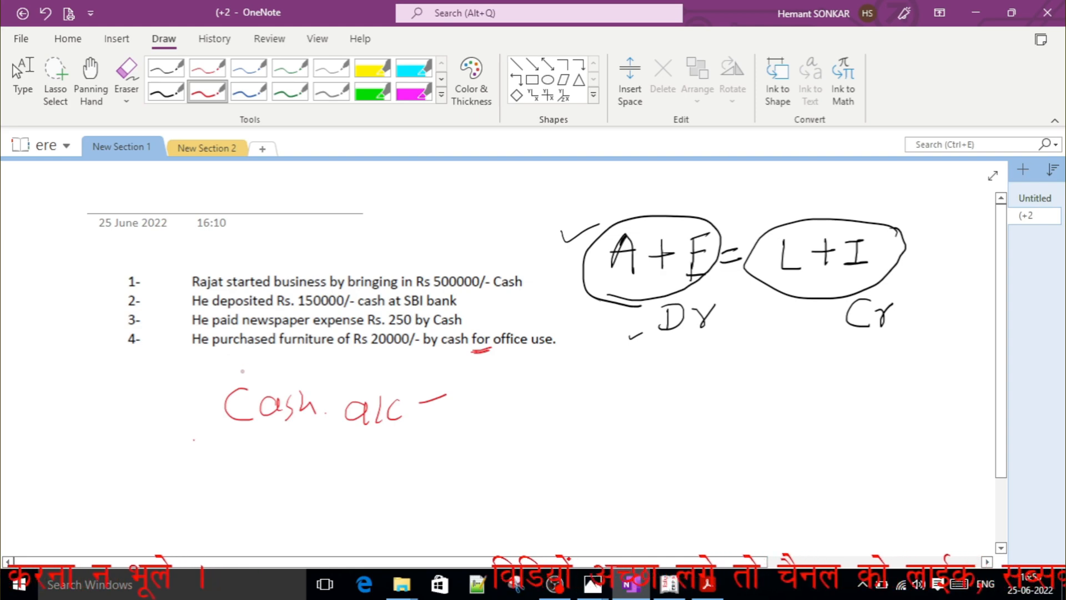
drag(216, 459, 213, 488)
mouse_move(212, 463)
mouse_down()
mouse_move(231, 447)
mouse_move(234, 473)
mouse_move(258, 482)
mouse_move(274, 464)
mouse_move(321, 480)
mouse_move(333, 461)
mouse_up()
mouse_move(331, 464)
mouse_down()
mouse_move(345, 479)
mouse_move(368, 467)
mouse_move(439, 483)
mouse_up()
mouse_move(461, 467)
mouse_down()
mouse_move(463, 483)
mouse_move(503, 460)
mouse_up()
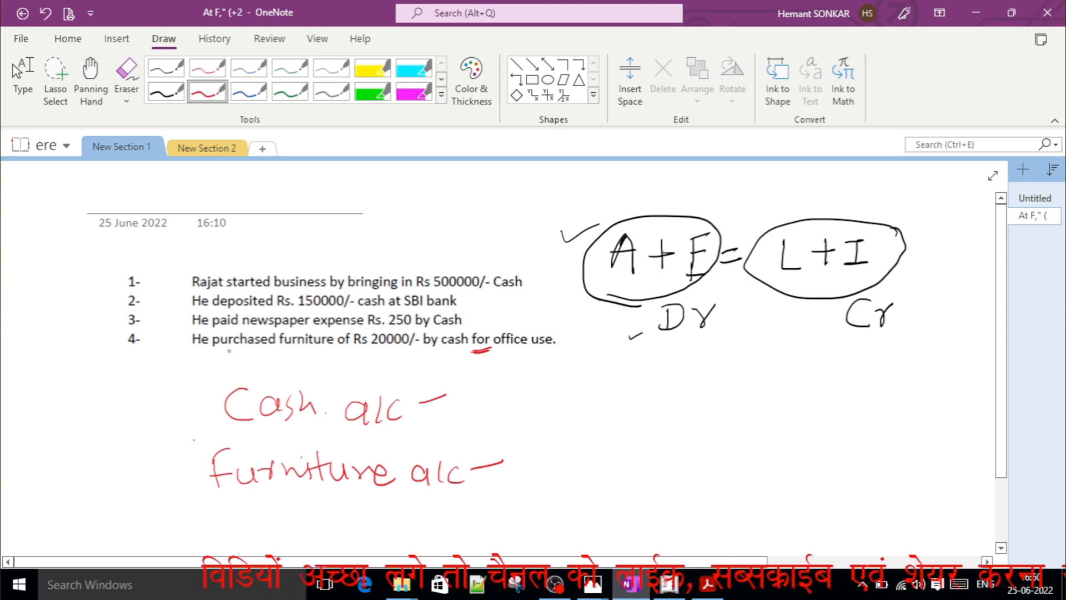
mouse_move(220, 352)
mouse_down()
mouse_move(237, 349)
mouse_move(224, 353)
mouse_up()
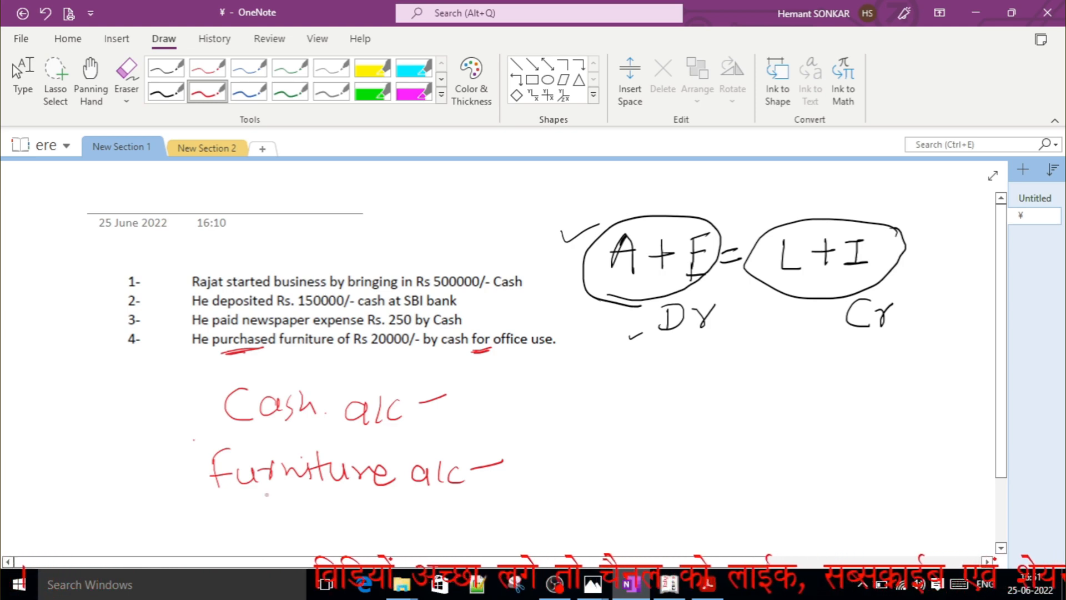
drag(267, 492, 304, 482)
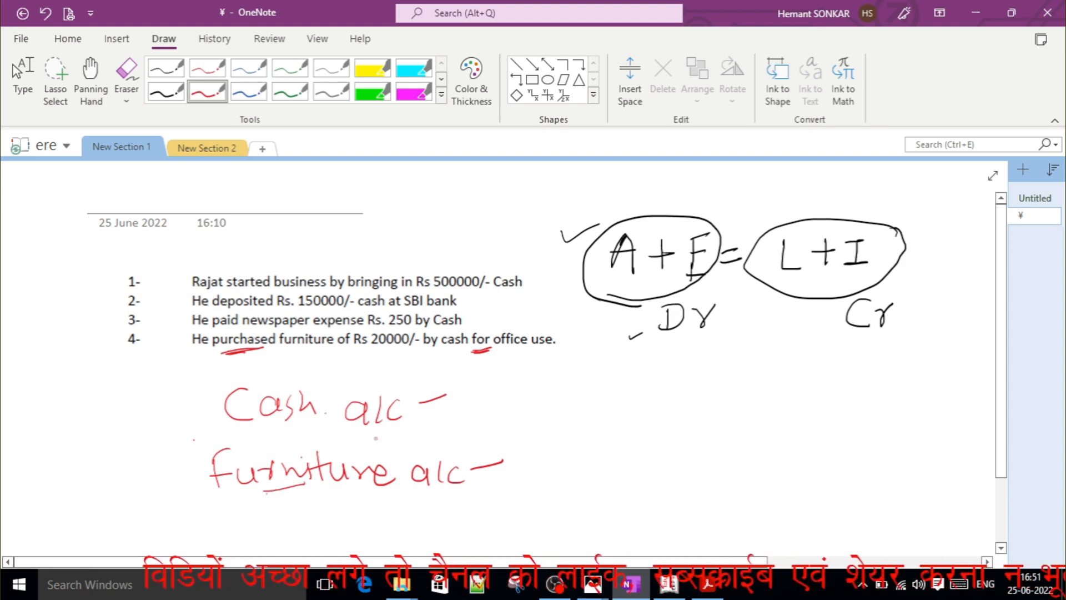
right_click(375, 502)
click(376, 457)
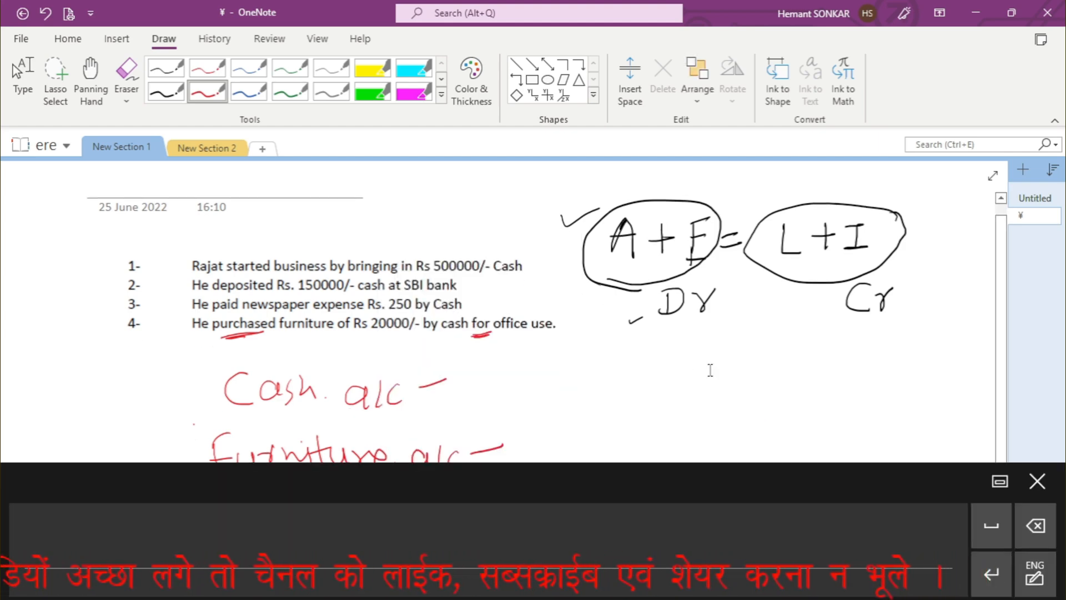
click(1046, 491)
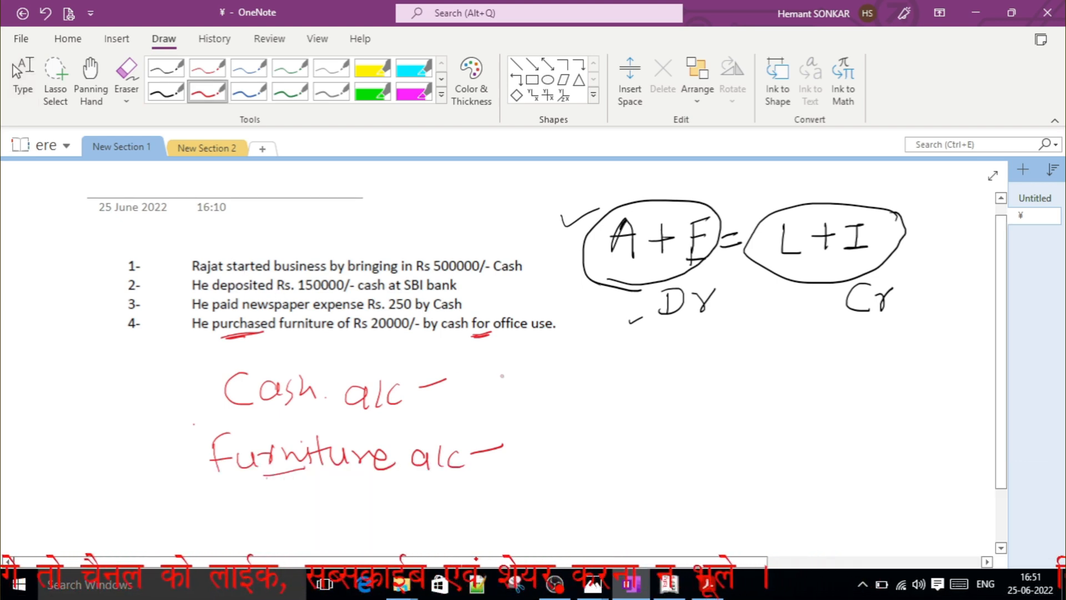
Mark the red Cash a/c line as "Cr" and the Furniture a/c line as "Dr".
mouse_move(503, 378)
mouse_down()
mouse_move(506, 403)
mouse_move(532, 381)
mouse_up()
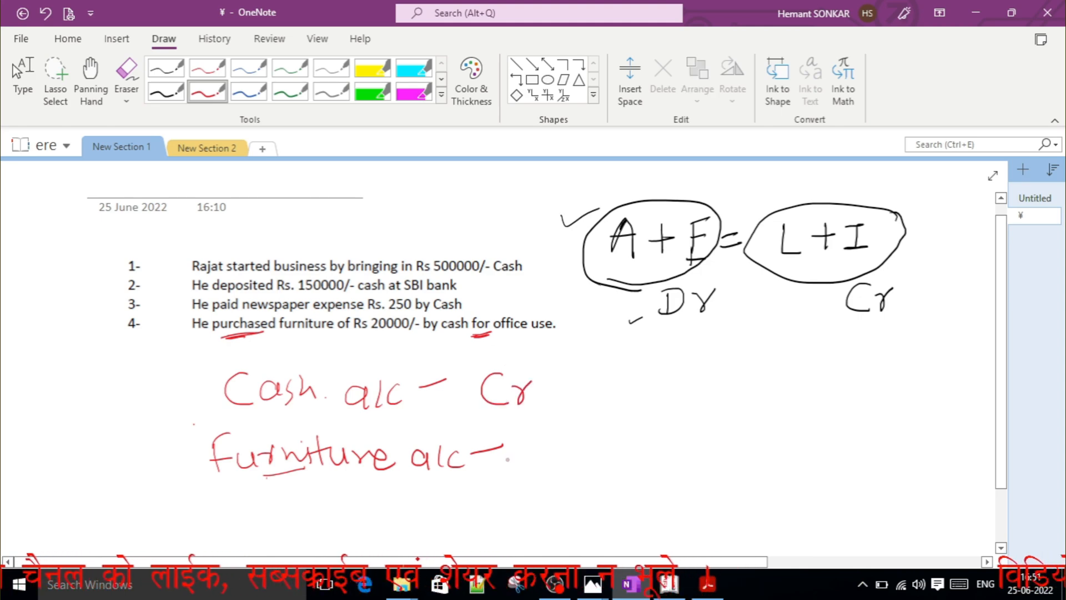
mouse_move(531, 444)
mouse_down()
mouse_move(529, 476)
mouse_move(581, 444)
mouse_up()
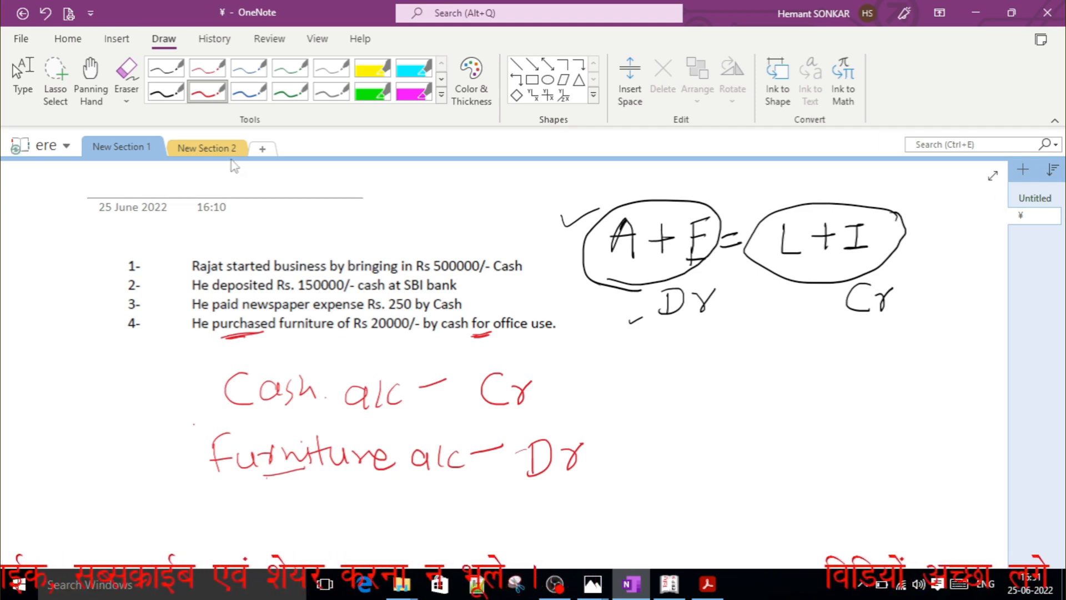
In New Section 2, tick Capital Ac and Cash Ac in red under the first transaction's worked entry.
click(216, 149)
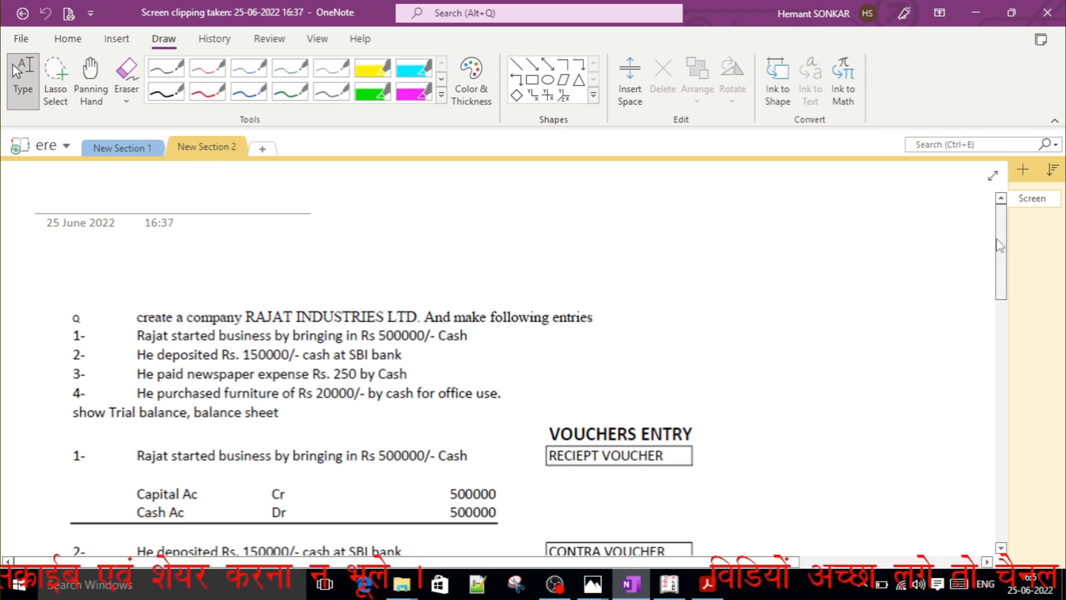
drag(1001, 248, 957, 288)
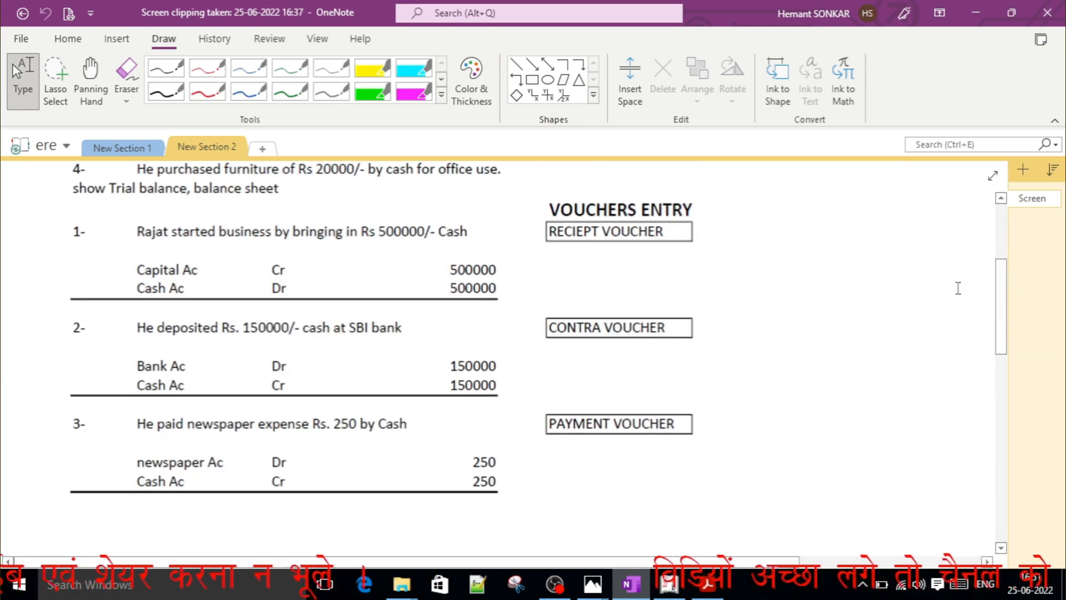
click(207, 91)
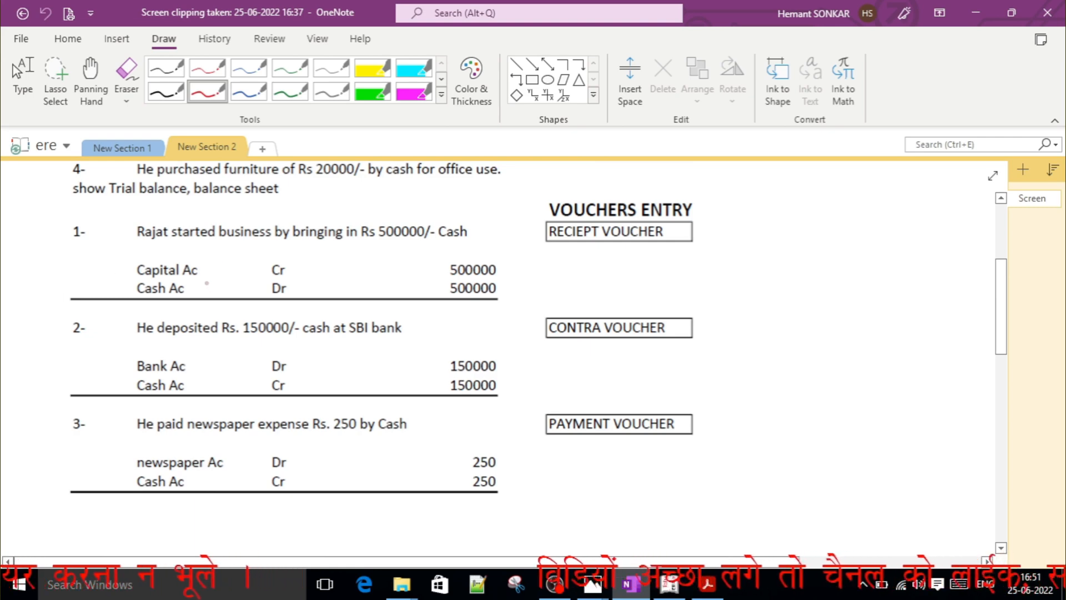
mouse_move(202, 293)
mouse_down()
mouse_move(236, 282)
mouse_move(228, 259)
mouse_up()
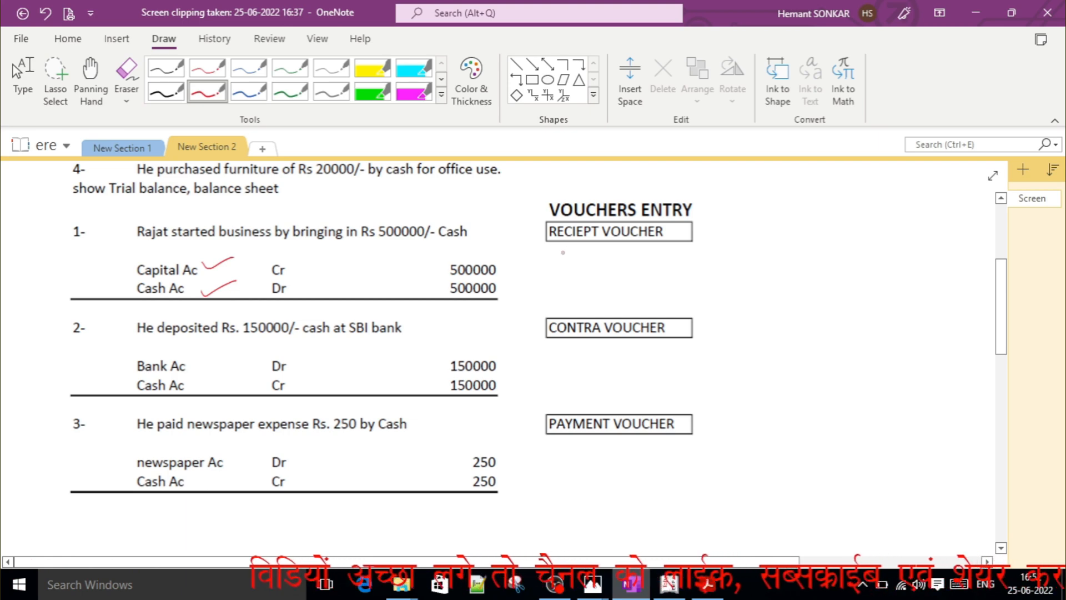
Tick and underline the RECIEPT VOUCHER label in red for the first transaction.
mouse_move(710, 238)
mouse_down()
mouse_move(708, 256)
mouse_move(747, 249)
mouse_move(703, 258)
mouse_move(754, 249)
mouse_up()
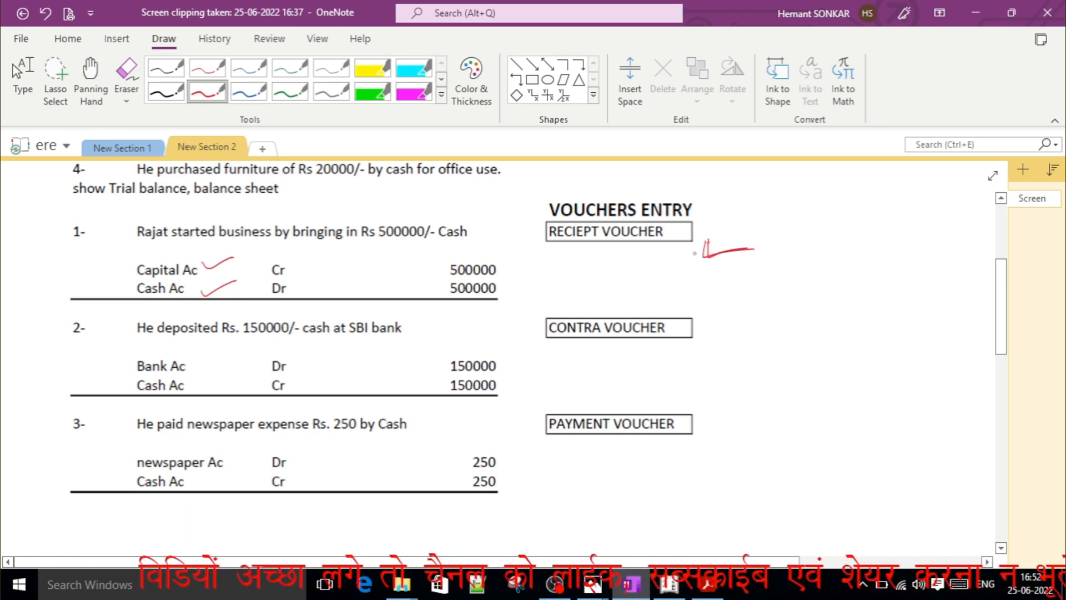
mouse_move(554, 246)
mouse_down()
mouse_move(552, 259)
mouse_move(666, 253)
mouse_move(691, 239)
mouse_move(673, 253)
mouse_move(566, 264)
mouse_move(552, 248)
mouse_move(683, 250)
mouse_move(692, 238)
mouse_up()
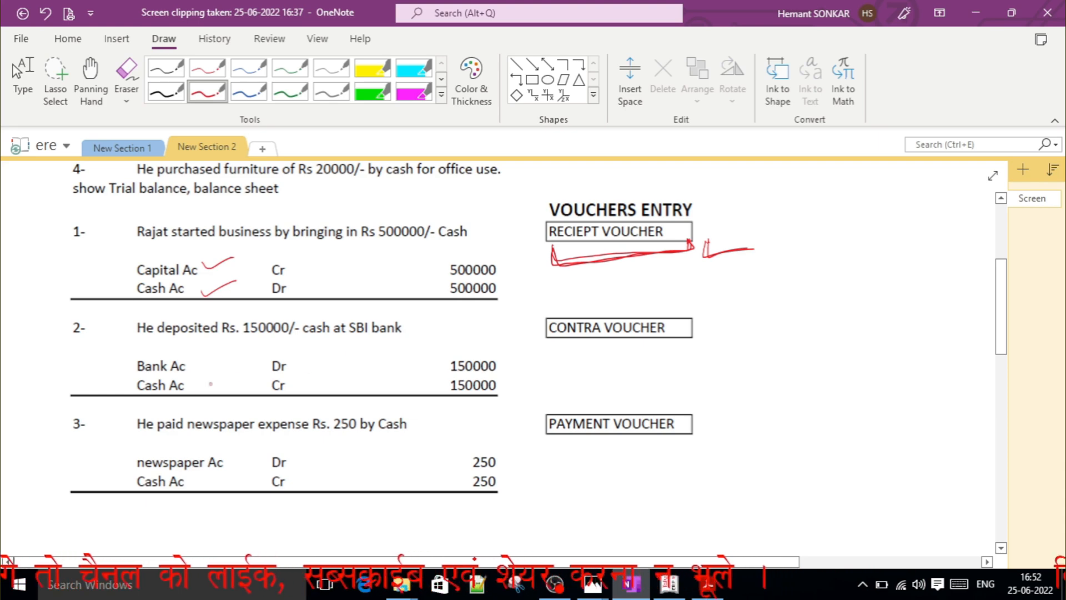
In the second transaction, tick Cash Ac and Dr, circle Cr, and circle the CONTRA VOUCHER label in red.
drag(198, 391, 223, 380)
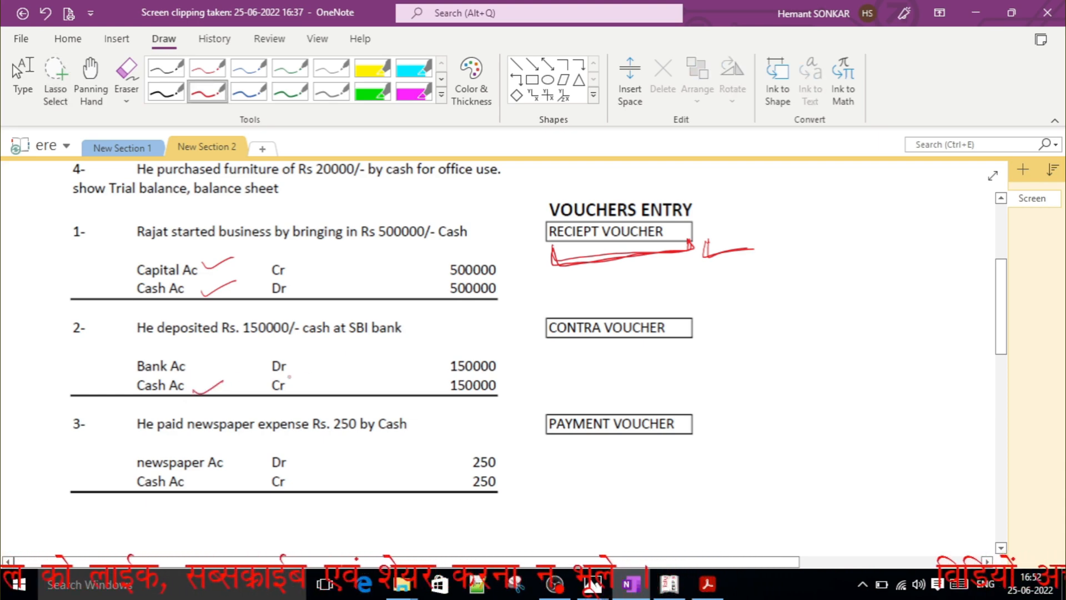
mouse_move(293, 374)
mouse_down()
mouse_move(275, 375)
mouse_move(304, 379)
mouse_up()
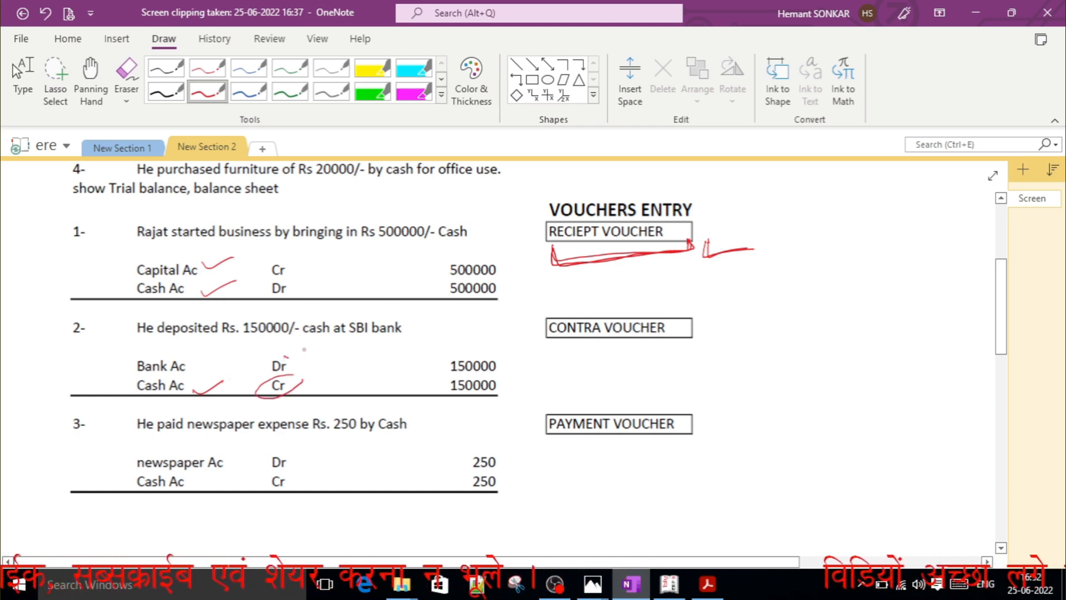
drag(285, 356, 309, 346)
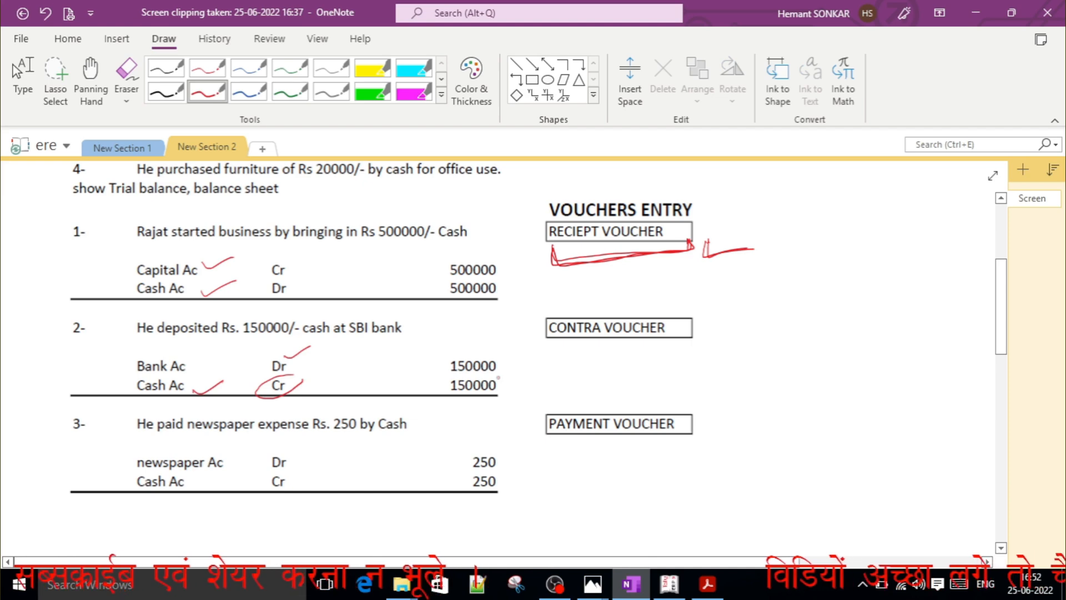
mouse_move(556, 349)
mouse_down()
mouse_move(673, 338)
mouse_move(534, 337)
mouse_move(595, 351)
mouse_up()
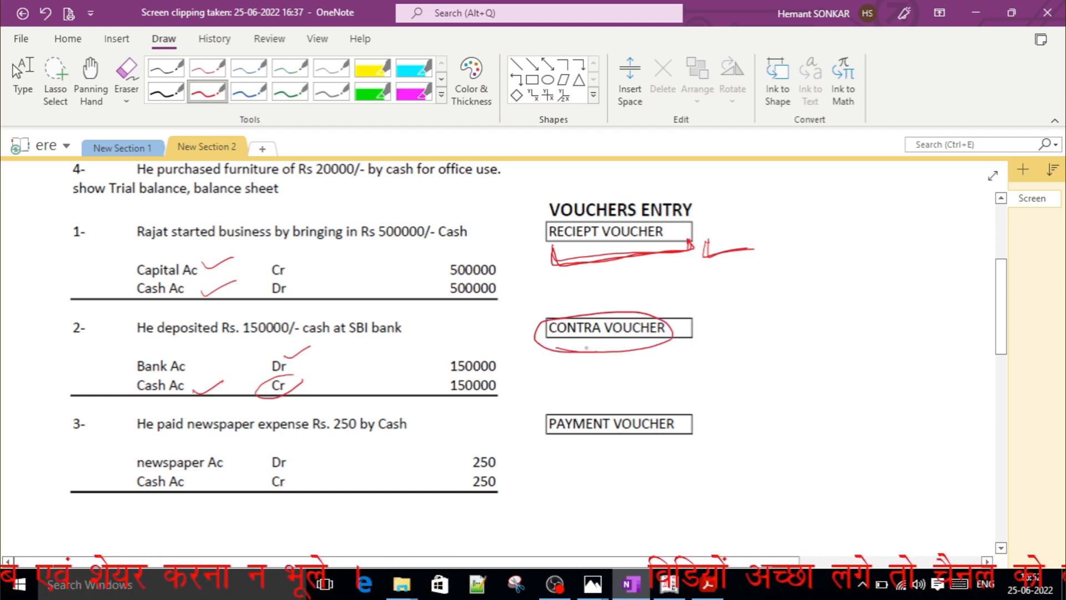
Handwrite "Bank to Bank" and "Bank to Cash" in red beside CONTRA VOUCHER, and tick Bank Ac and Cash Ac in the second transaction.
mouse_move(703, 336)
mouse_down()
mouse_move(692, 362)
mouse_move(810, 366)
mouse_up()
mouse_move(841, 348)
mouse_down()
mouse_move(839, 367)
mouse_move(876, 362)
mouse_move(902, 373)
mouse_up()
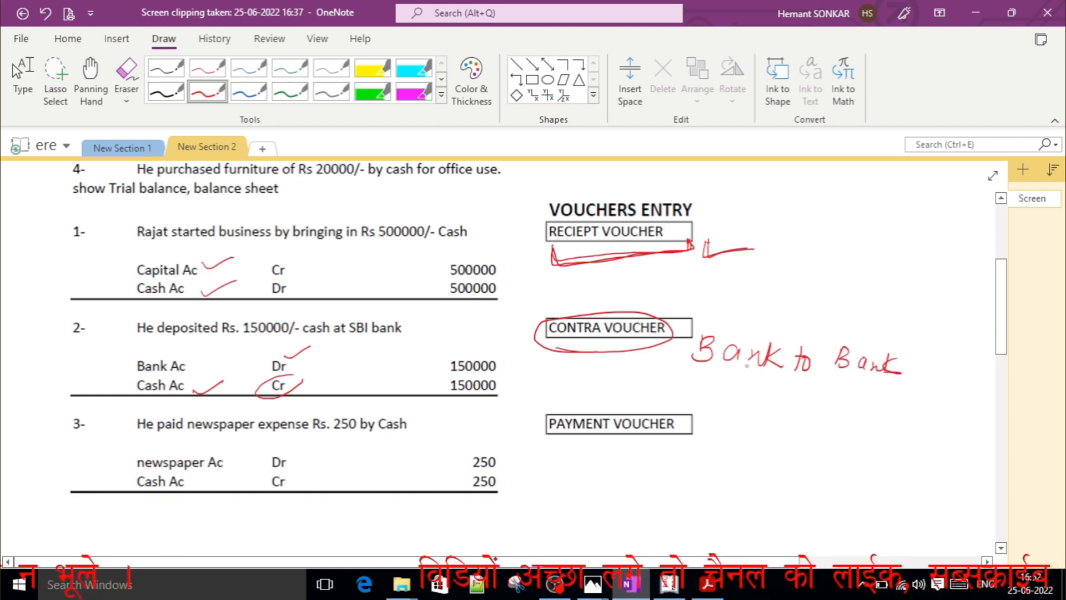
mouse_move(739, 361)
mouse_down()
mouse_move(747, 391)
mouse_move(774, 396)
mouse_up()
click(769, 388)
mouse_move(779, 396)
mouse_down()
mouse_move(791, 389)
mouse_move(799, 403)
mouse_up()
mouse_move(805, 389)
mouse_down()
mouse_move(808, 402)
mouse_move(838, 411)
mouse_up()
drag(831, 401, 929, 426)
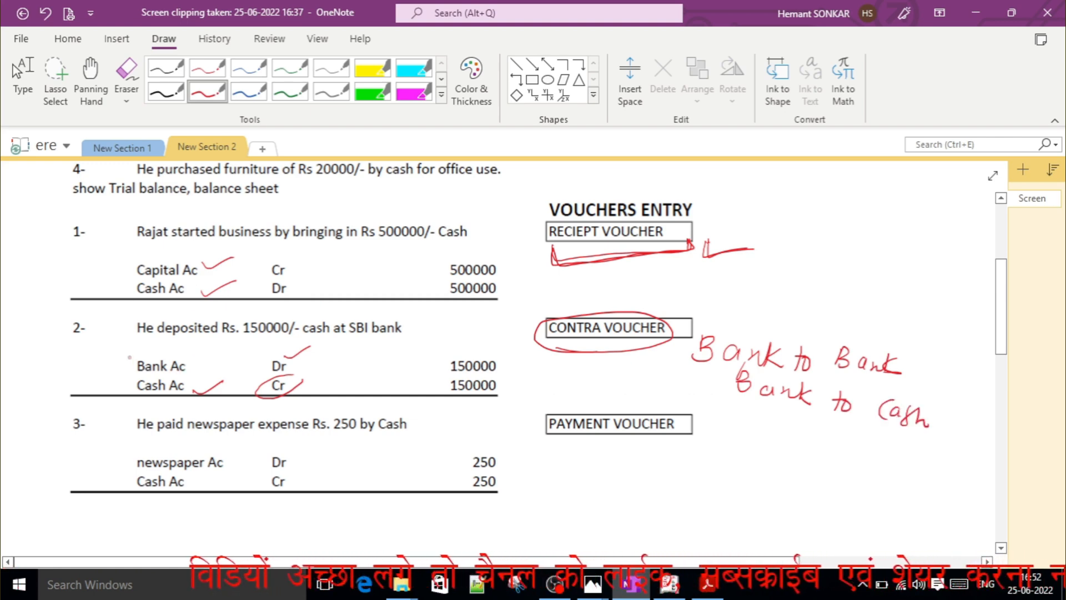
drag(128, 358, 162, 344)
drag(123, 392, 165, 379)
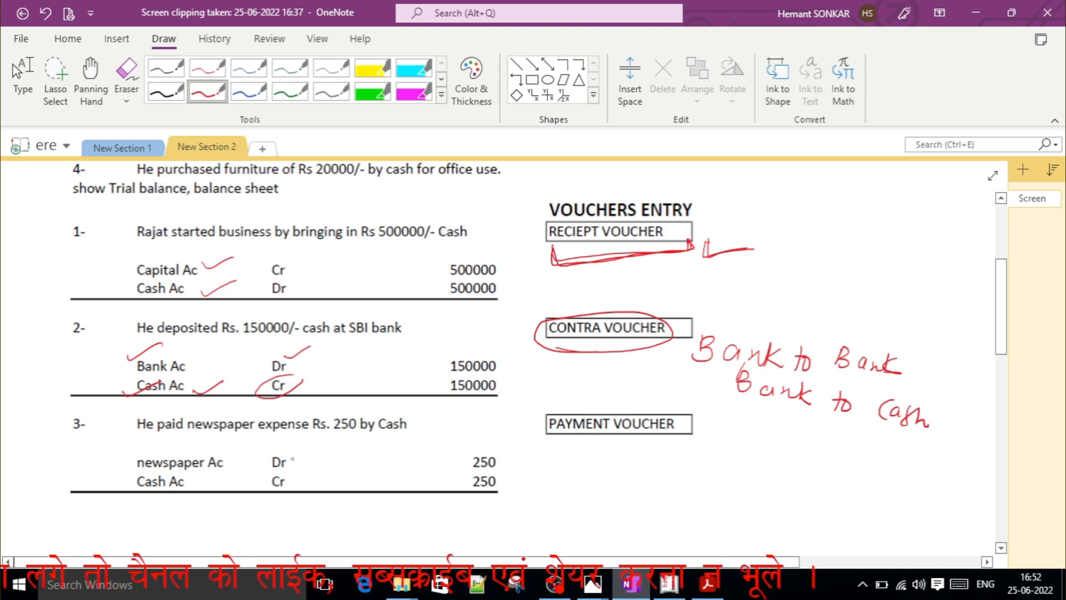
Tick Dr and Cr in the third transaction and circle its PAYMENT VOUCHER label in red.
mouse_move(286, 485)
mouse_down()
mouse_move(320, 472)
mouse_move(328, 439)
mouse_up()
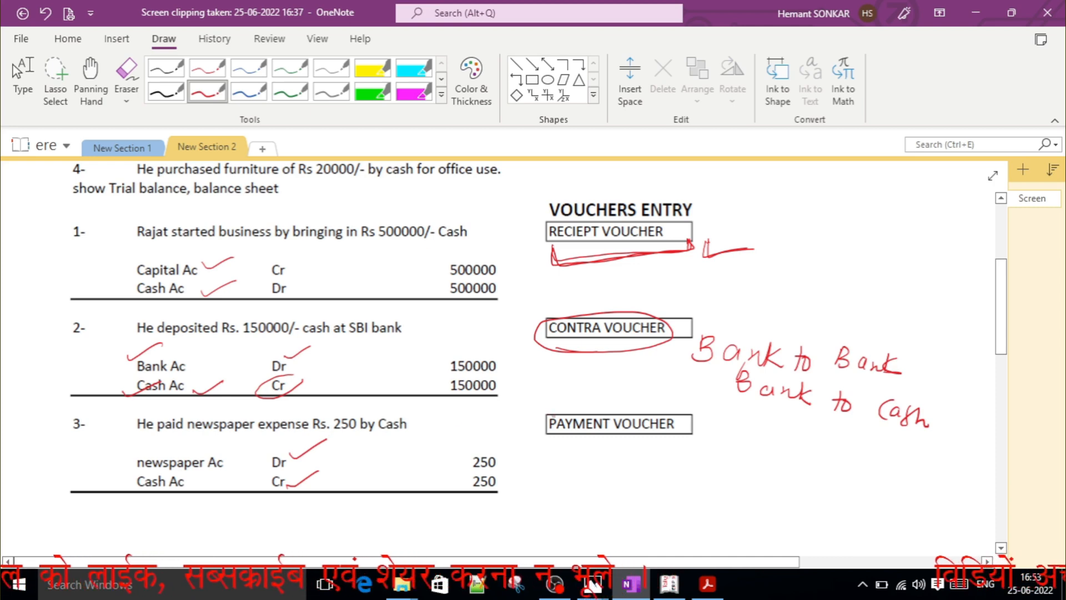
mouse_move(571, 405)
mouse_down()
mouse_move(560, 403)
mouse_move(589, 447)
mouse_move(702, 431)
mouse_move(597, 397)
mouse_move(547, 404)
mouse_up()
key(Escape)
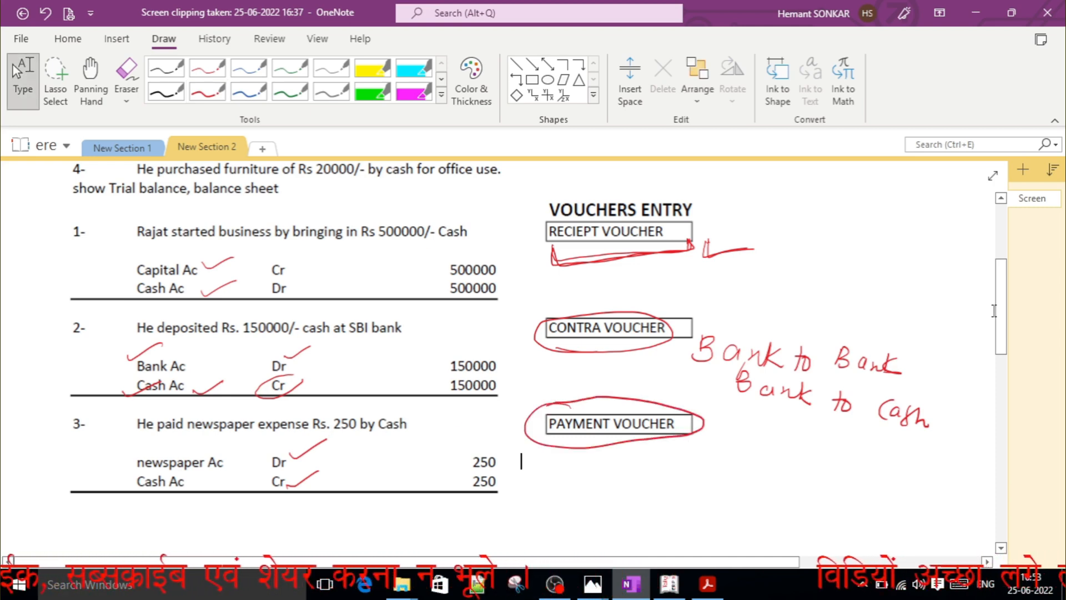
With the red pen, tick Dr and Cr in the fourth transaction's furniture entry.
drag(1001, 299, 1011, 394)
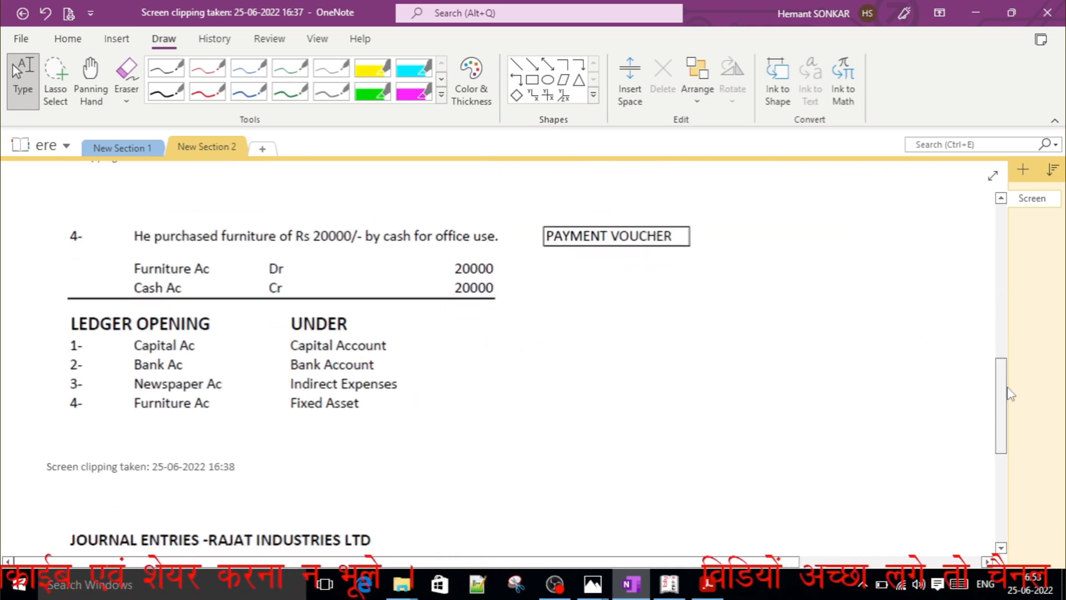
click(207, 91)
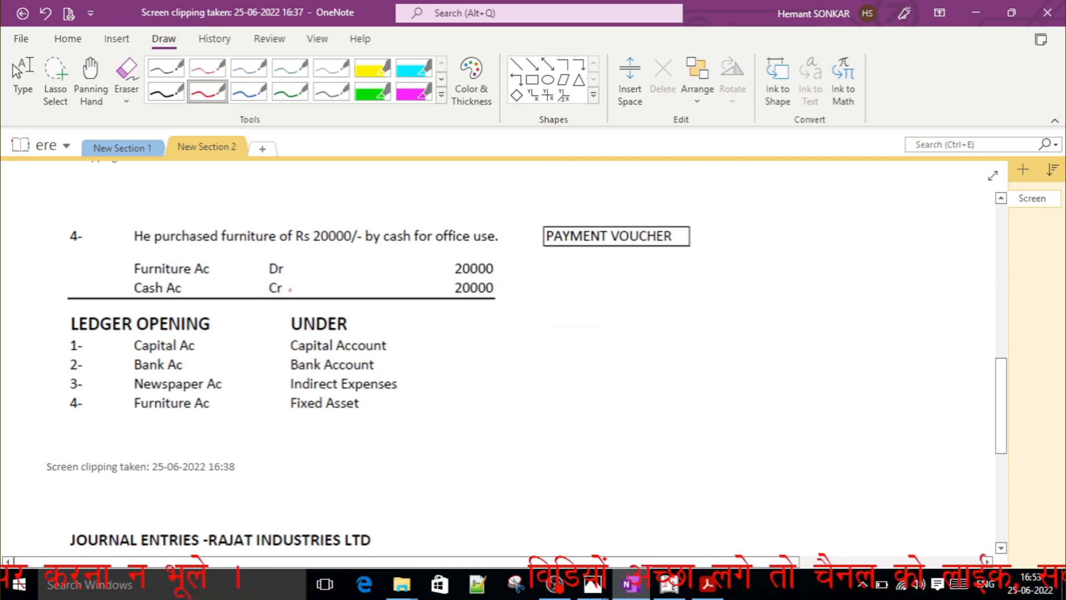
mouse_move(290, 290)
mouse_down()
mouse_move(316, 283)
mouse_move(327, 249)
mouse_up()
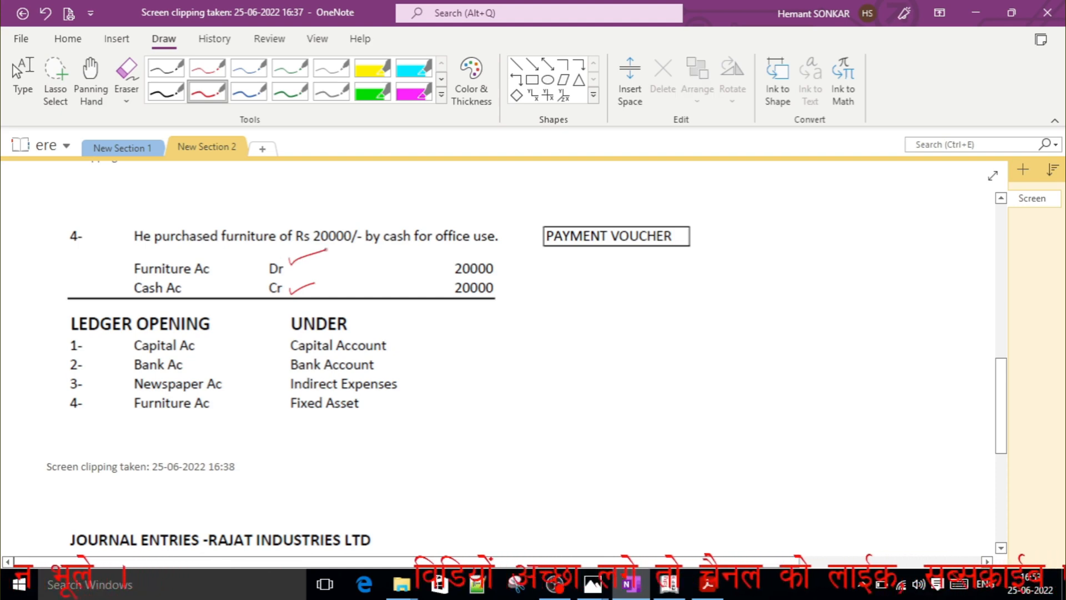
Underline "purchased furniture" in the fourth transaction, tick its Furniture Ac, and circle its PAYMENT VOUCHER label in red.
drag(173, 245, 238, 237)
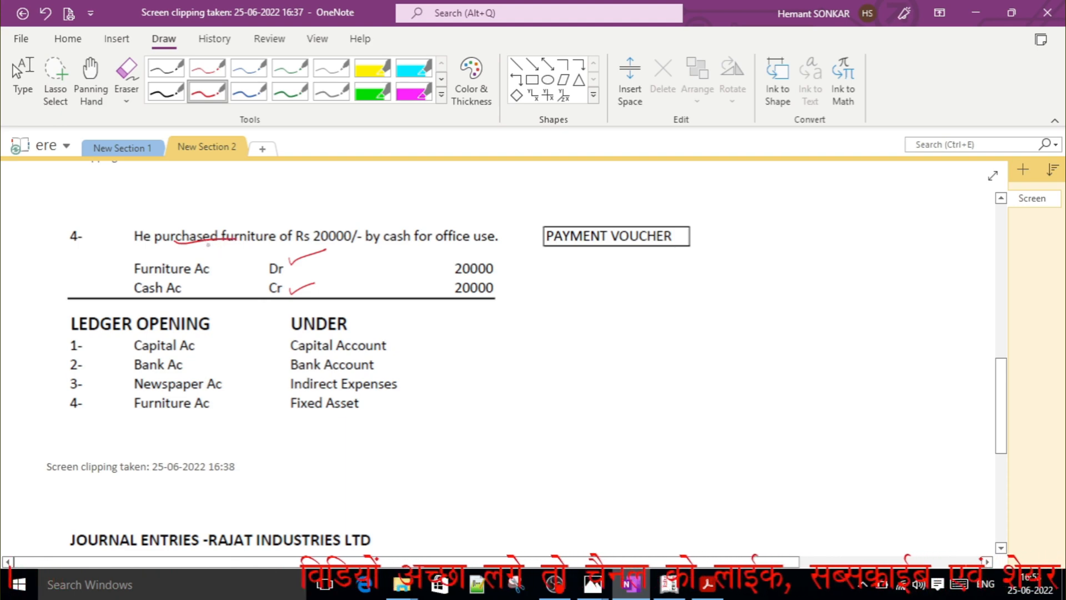
drag(237, 251, 274, 243)
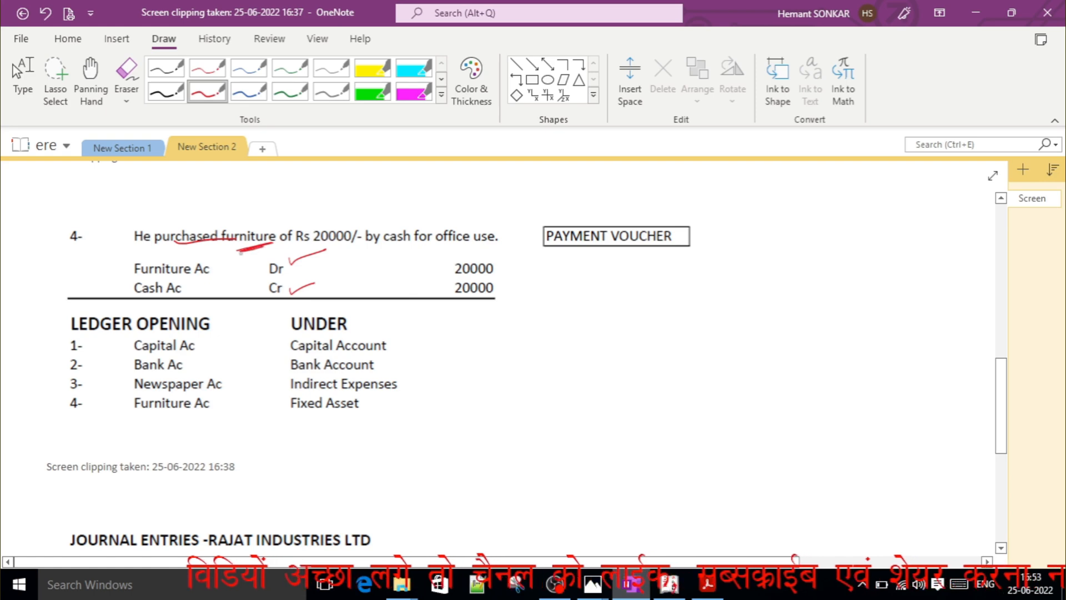
drag(240, 253, 268, 245)
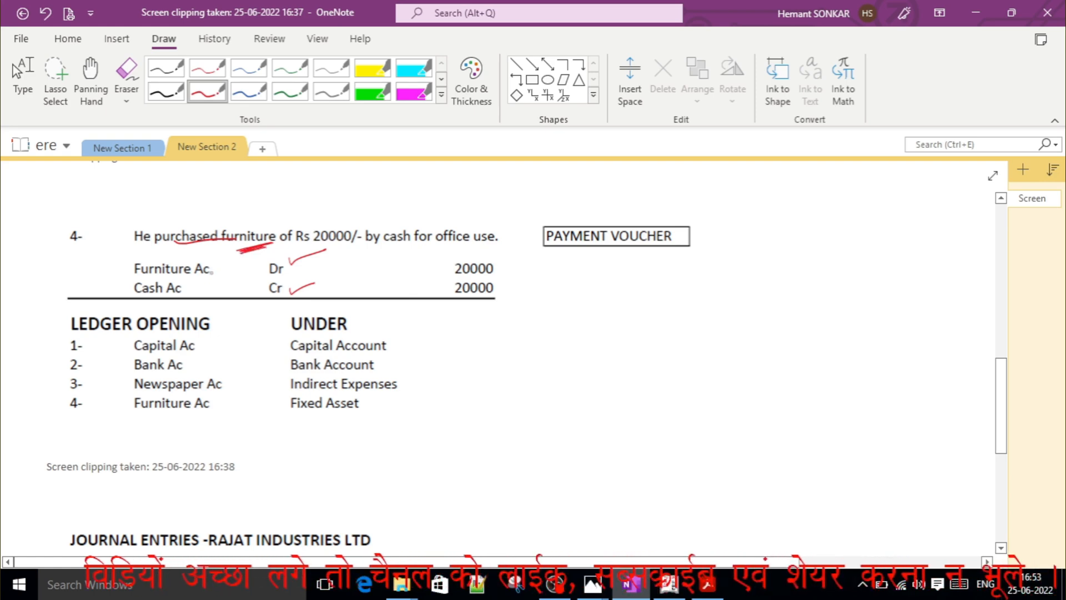
drag(218, 265, 248, 255)
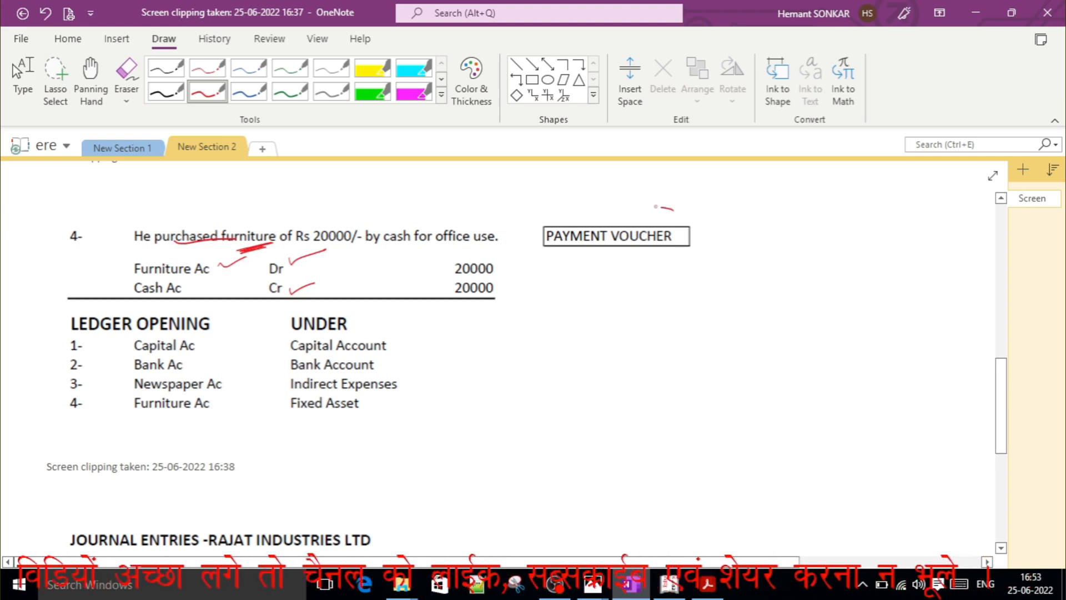
mouse_move(674, 210)
mouse_down()
mouse_move(523, 236)
mouse_move(628, 198)
mouse_up()
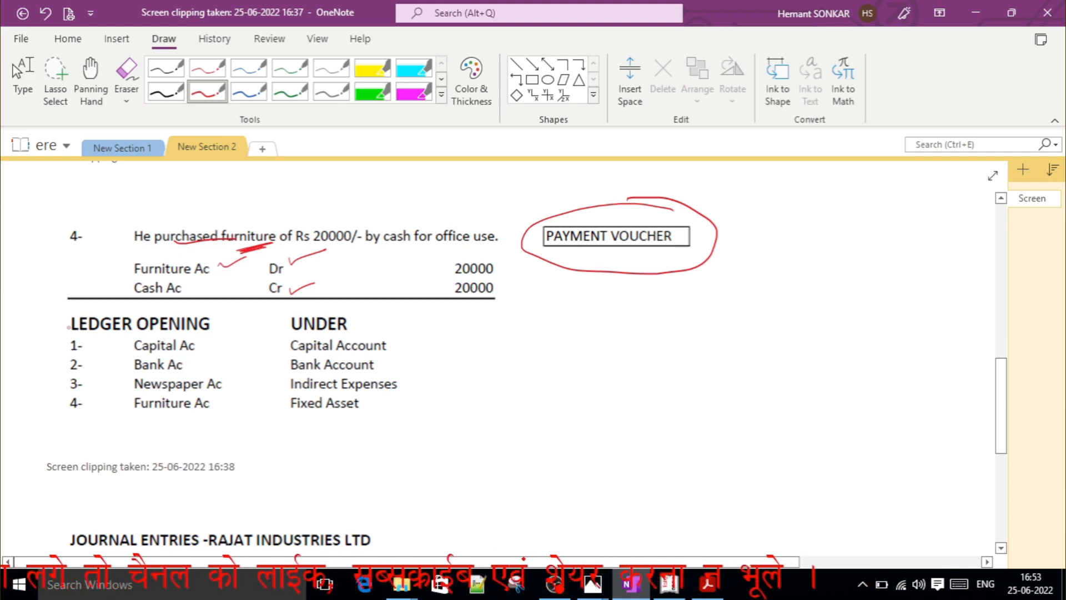
Tick all four numbered ledgers under LEDGER OPENING in red: Capital, Bank, Newspaper and Furniture.
mouse_move(65, 340)
mouse_down()
mouse_move(101, 328)
mouse_move(62, 350)
mouse_move(102, 327)
mouse_up()
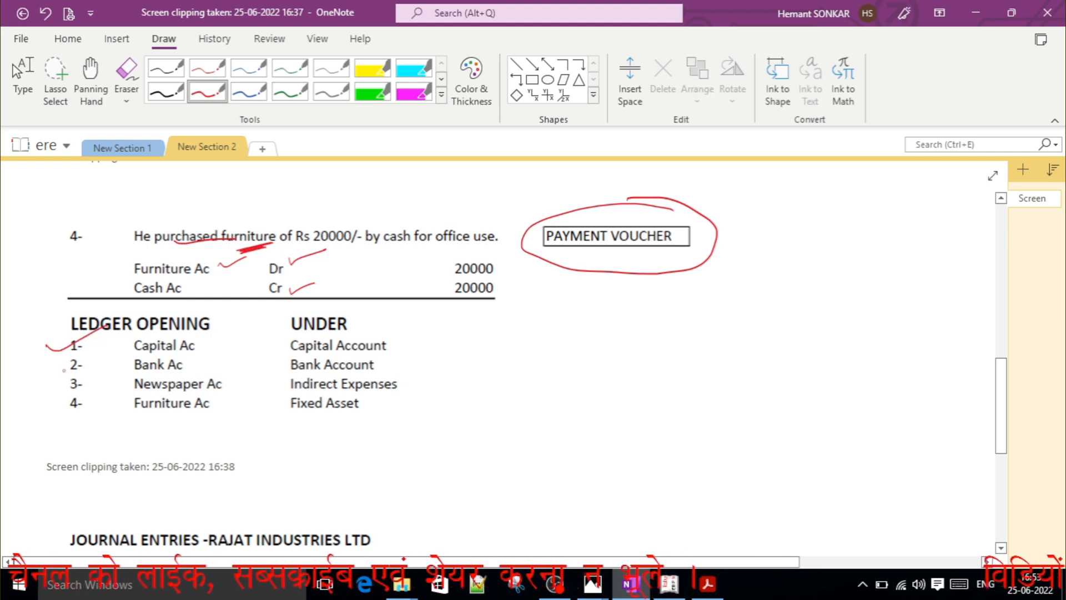
drag(44, 364, 97, 347)
drag(56, 384, 101, 360)
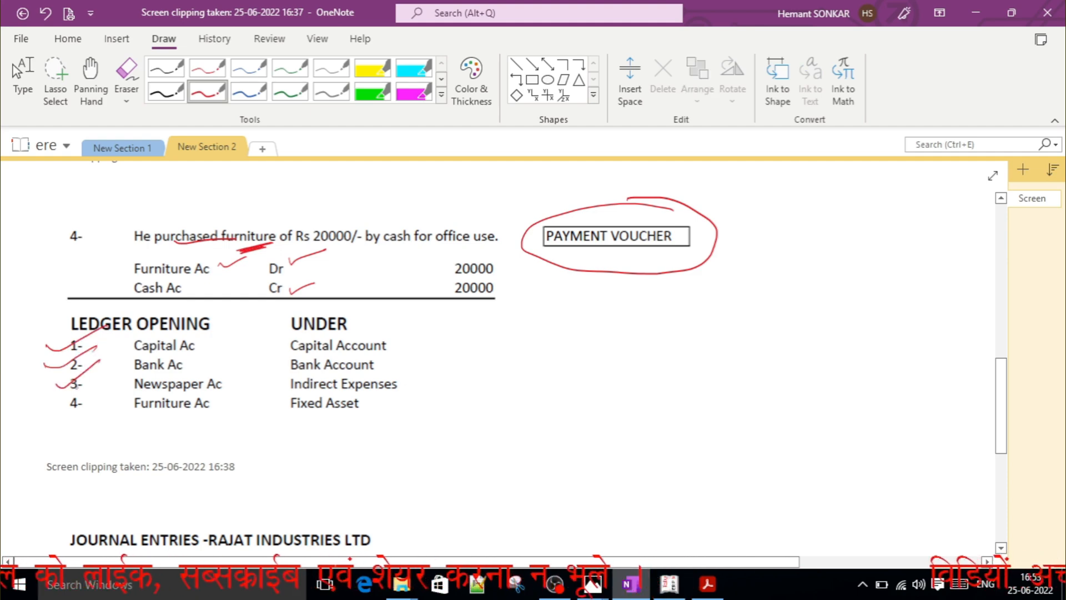
drag(56, 408, 115, 376)
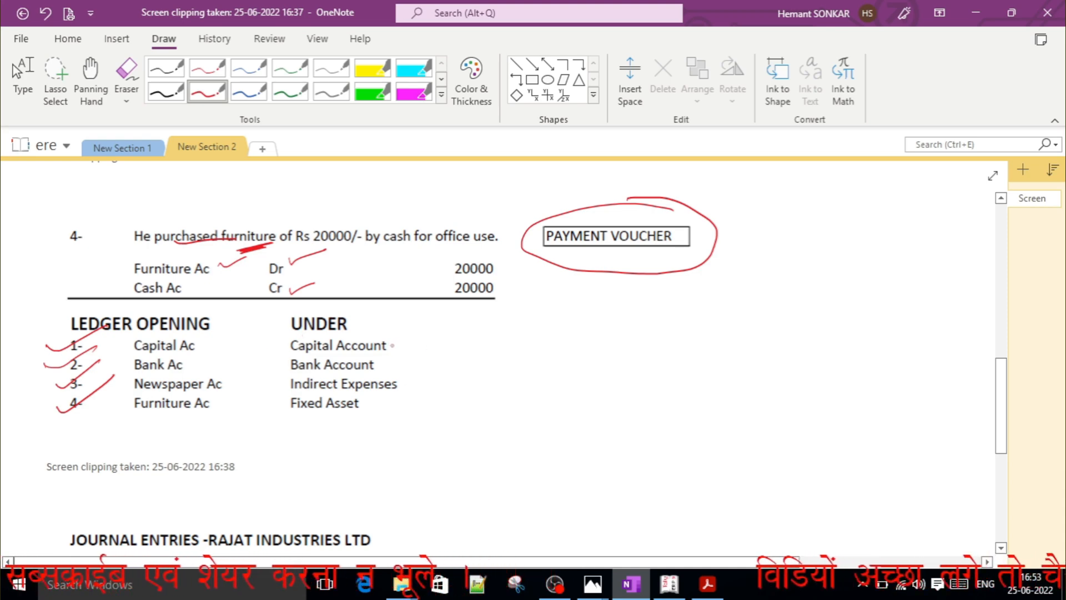
In the UNDER column, draw a red dash beside Capital Account and tick Indirect Expenses and Fixed Asset.
drag(394, 347, 460, 337)
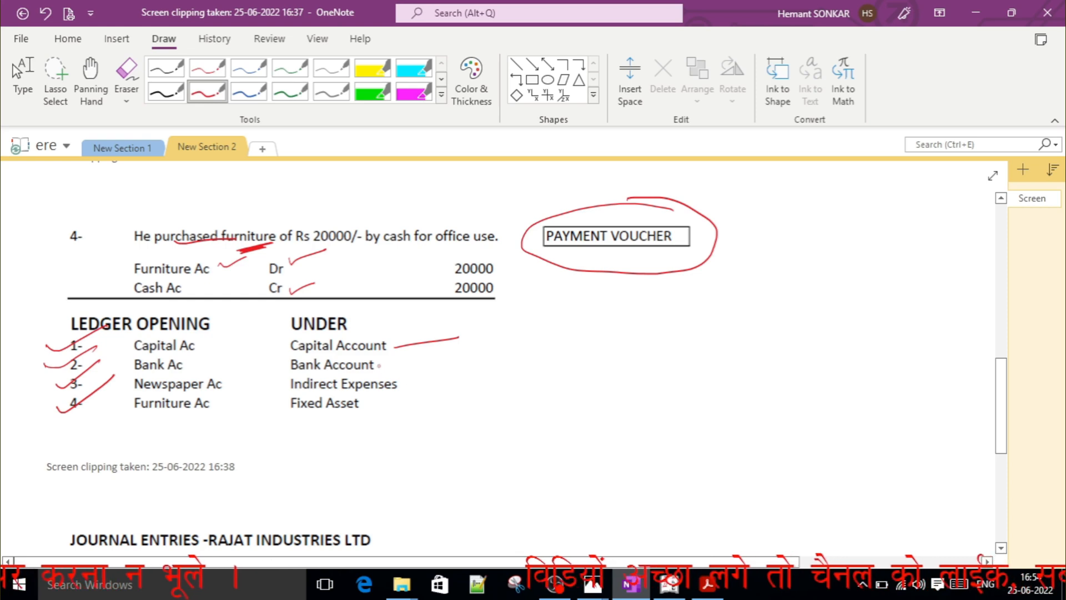
drag(378, 366, 395, 358)
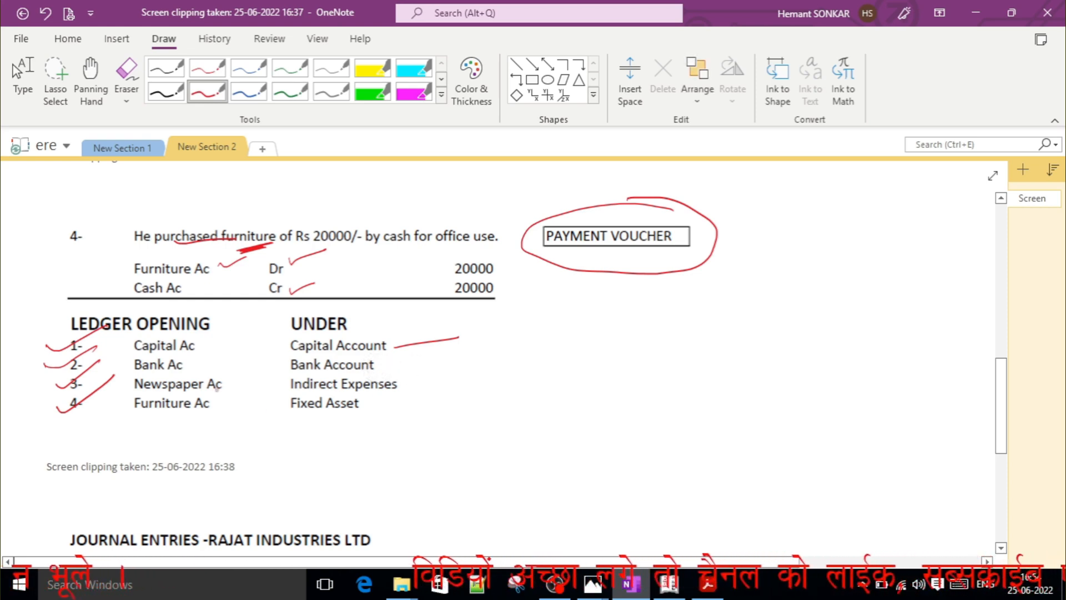
drag(409, 384, 450, 375)
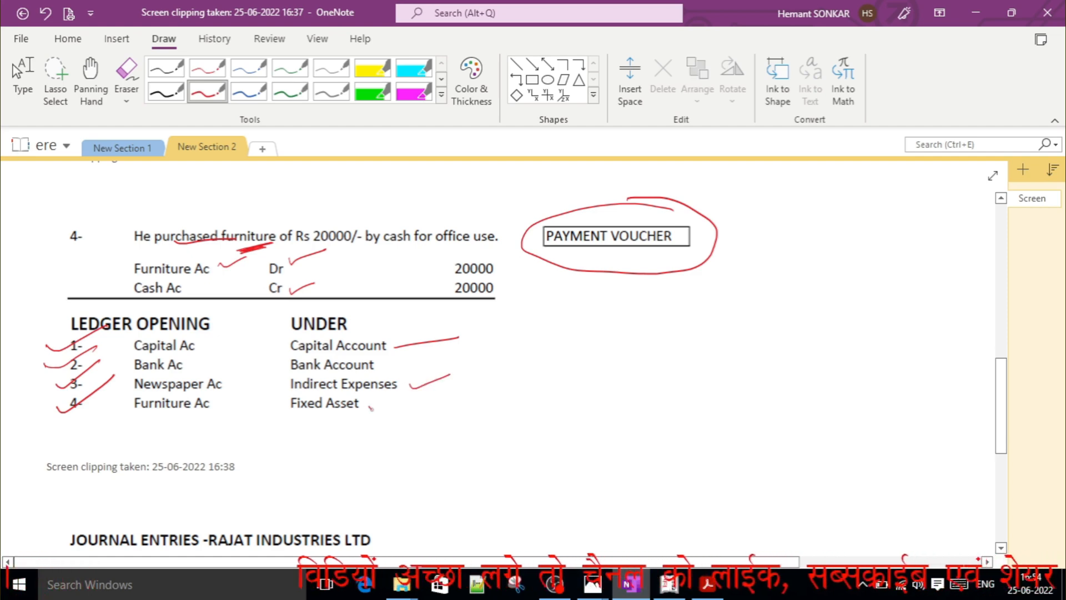
drag(370, 408, 411, 398)
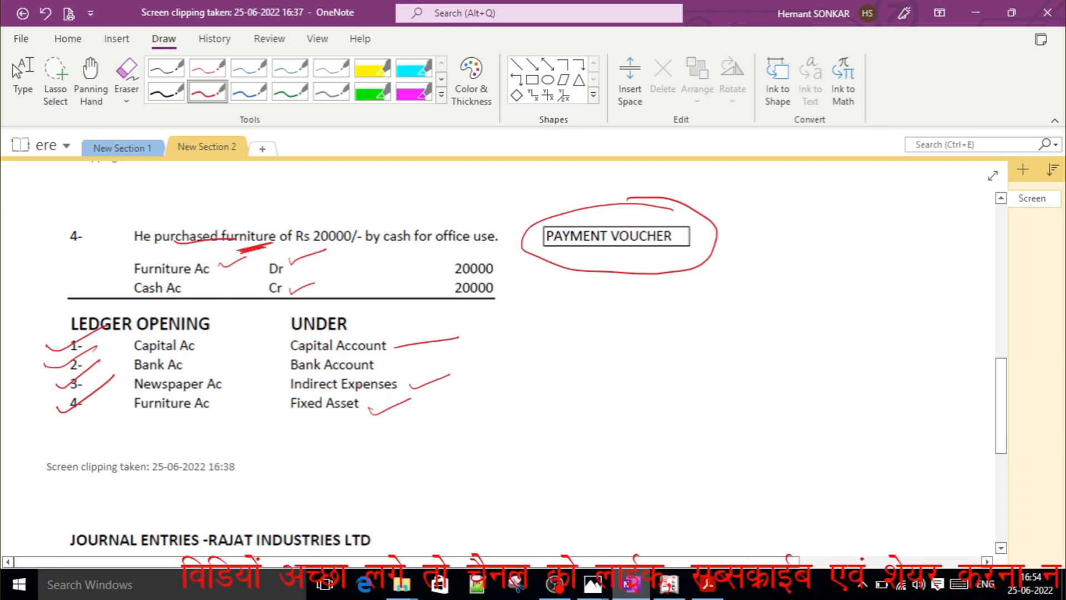
key(Escape)
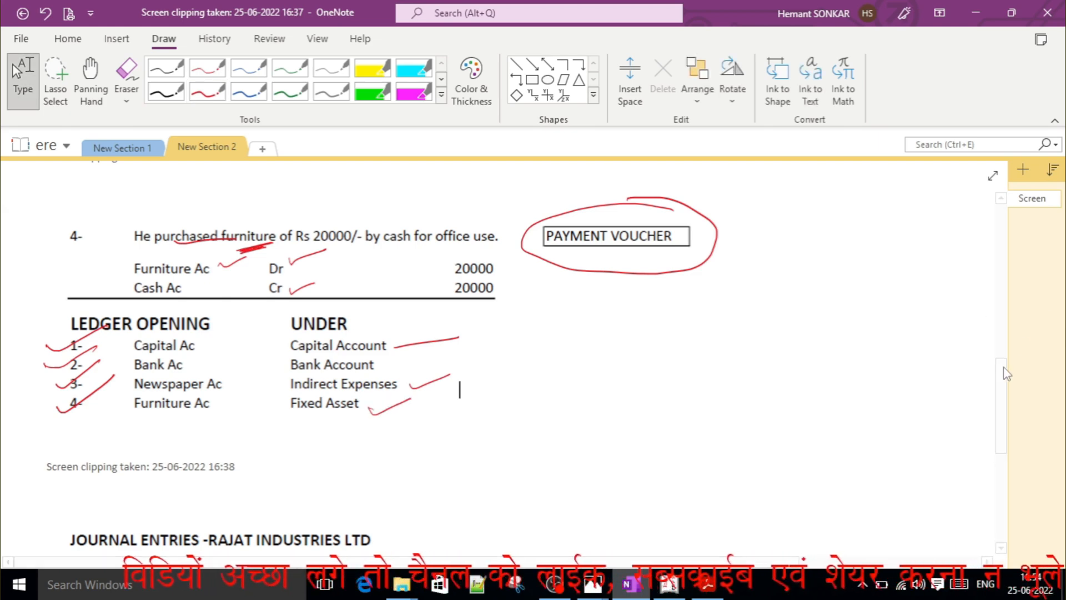
With the red pen, tick the JOURNAL ENTRIES heading and its four entries, and circle Dr beside Cash Ac in the first entry.
drag(1003, 375, 1004, 447)
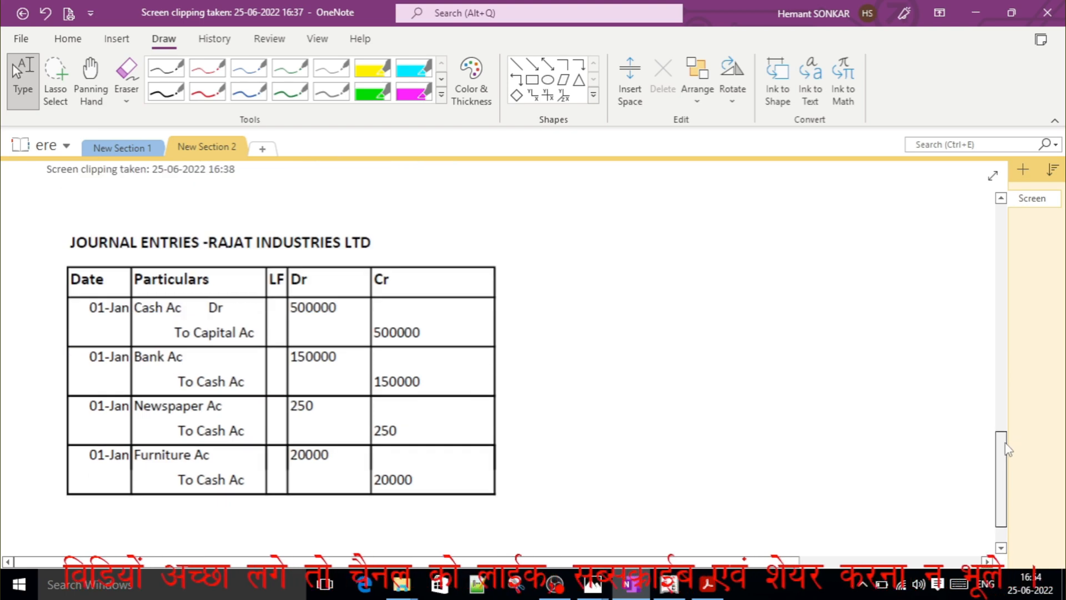
click(207, 91)
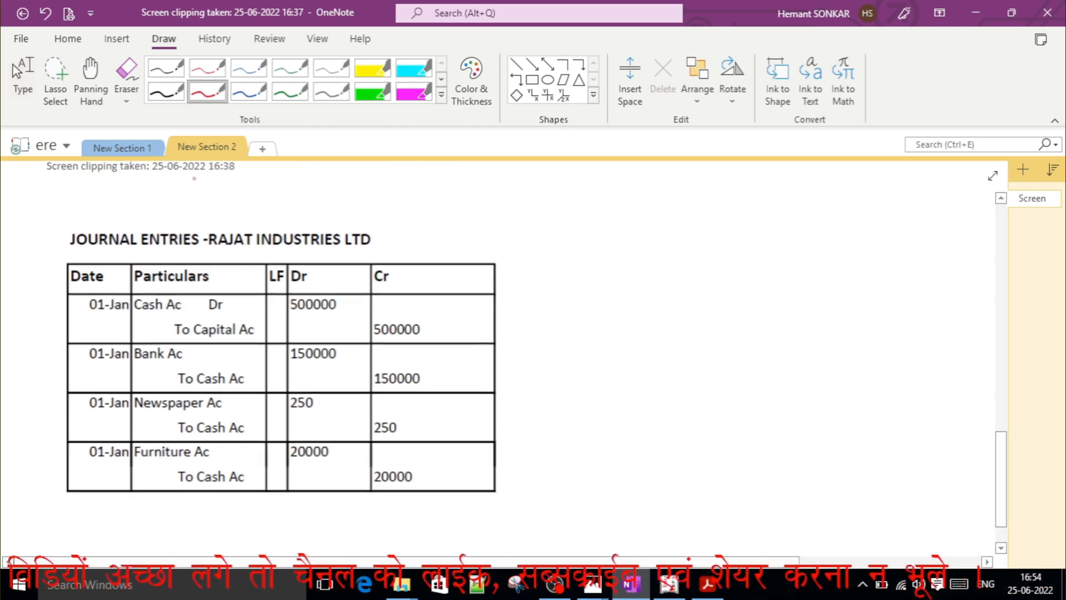
mouse_move(36, 266)
mouse_down()
mouse_move(65, 262)
mouse_move(102, 231)
mouse_up()
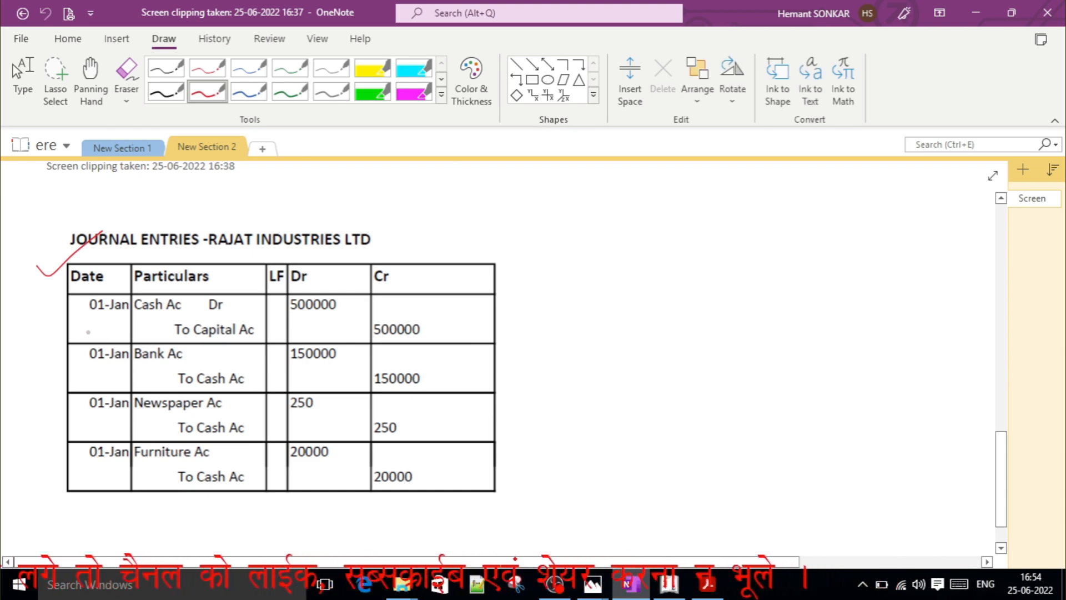
drag(40, 332, 79, 305)
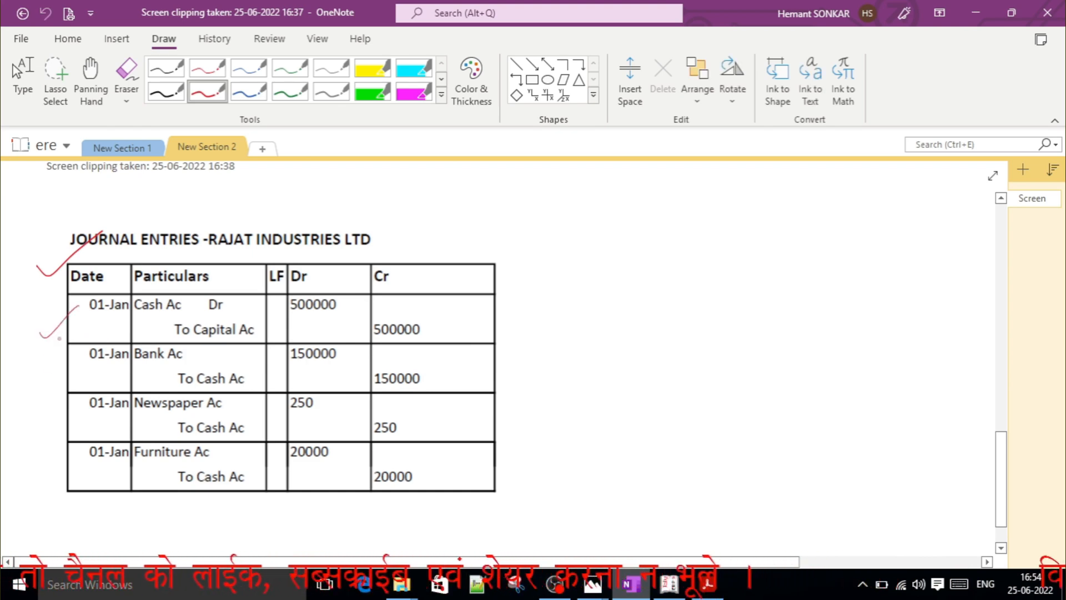
mouse_move(54, 359)
mouse_down()
mouse_move(61, 368)
mouse_move(87, 345)
mouse_up()
drag(59, 399, 90, 388)
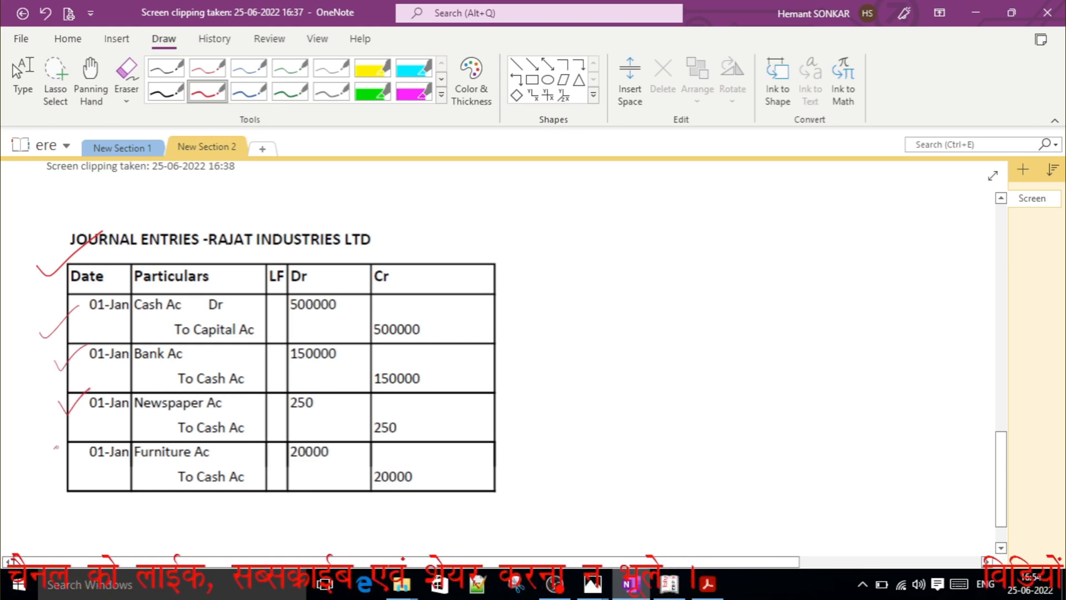
drag(53, 451, 95, 420)
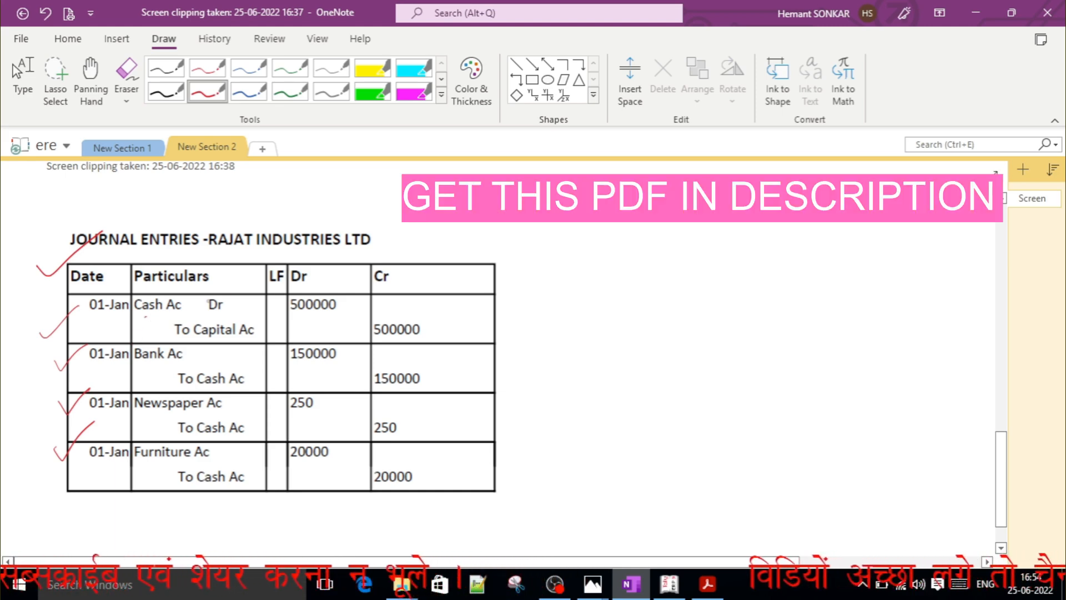
mouse_move(207, 315)
mouse_down()
mouse_move(222, 313)
mouse_move(197, 297)
mouse_move(231, 303)
mouse_up()
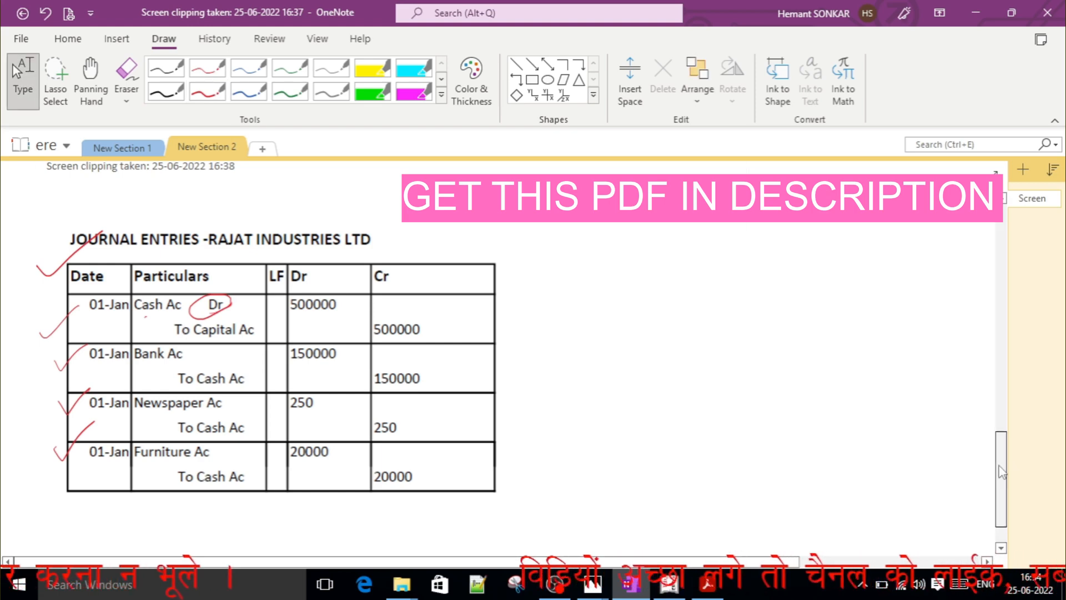
drag(1001, 470, 989, 307)
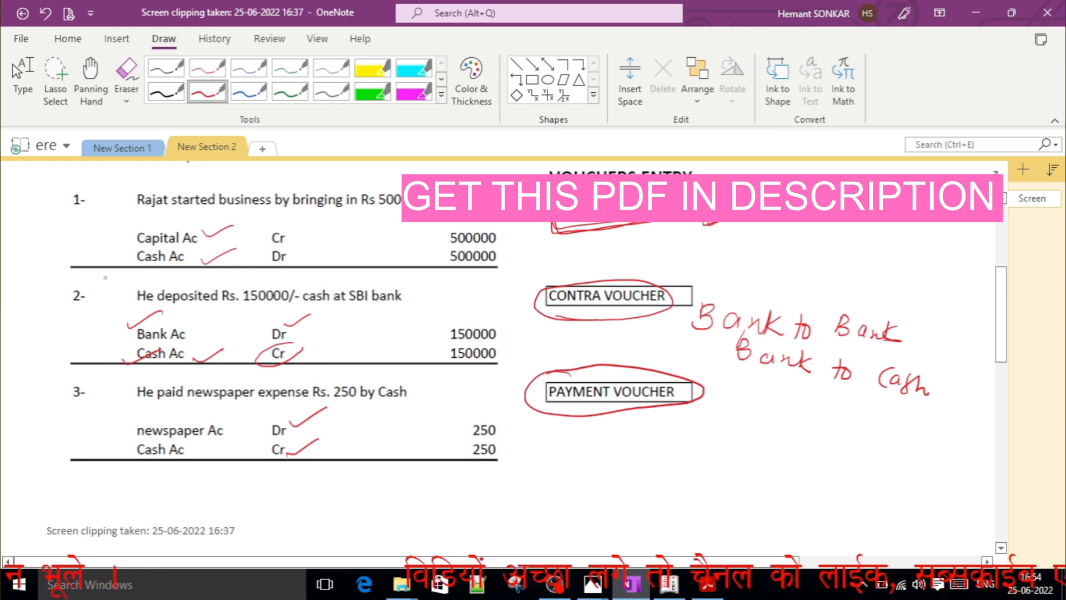
Circle Cr and Dr in the first transaction in red and draw a tick beside the Dr of Cash Ac.
mouse_move(279, 267)
mouse_down()
mouse_move(297, 260)
mouse_move(276, 248)
mouse_move(294, 269)
mouse_up()
mouse_move(289, 227)
mouse_down()
mouse_move(265, 232)
mouse_move(292, 229)
mouse_move(309, 266)
mouse_move(373, 242)
mouse_up()
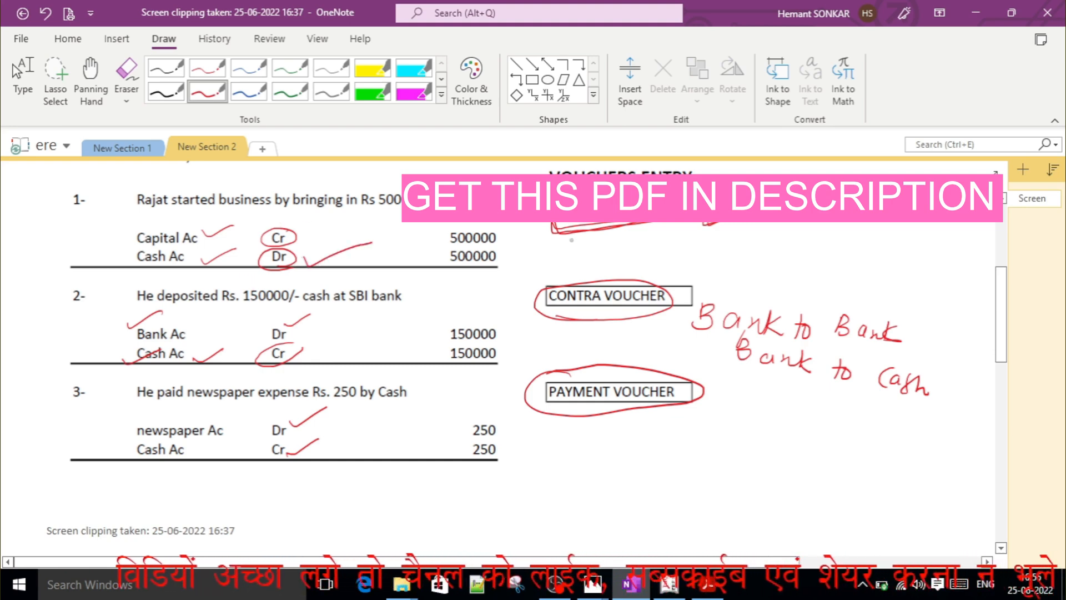
key(Escape)
With the red pen, tick the Dr and Cr column headings of the JOURNAL ENTRIES table.
drag(1000, 330, 1007, 485)
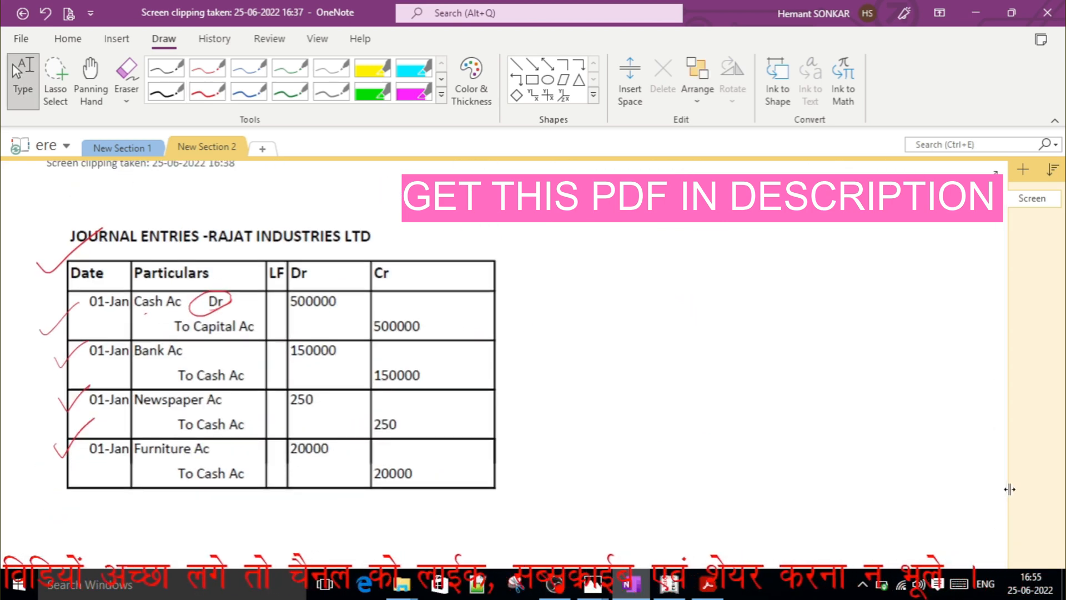
click(207, 92)
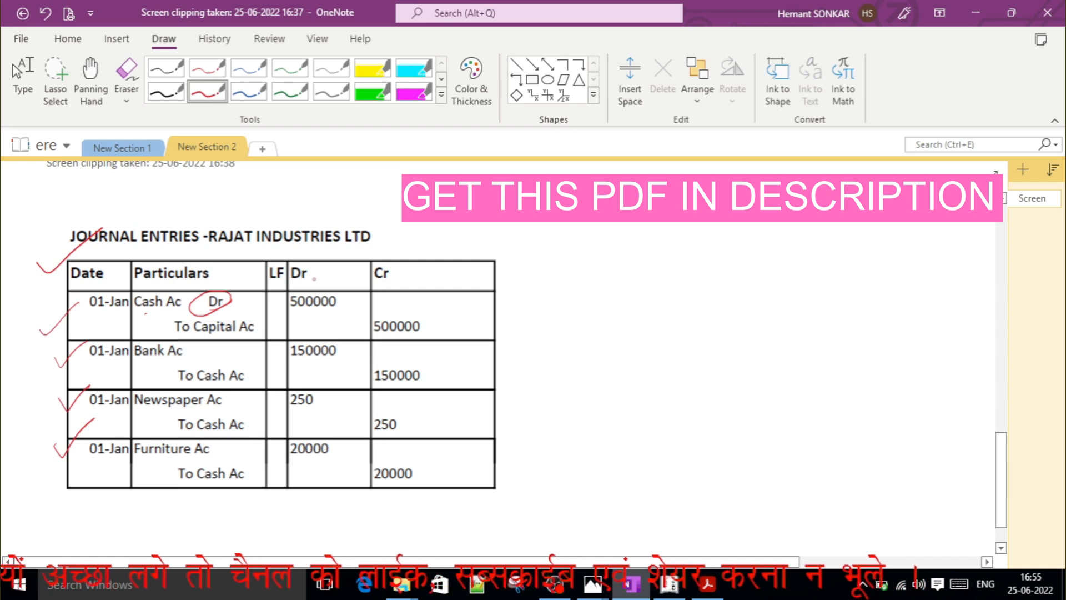
mouse_move(317, 276)
mouse_down()
mouse_move(332, 282)
mouse_move(350, 268)
mouse_move(408, 283)
mouse_move(430, 273)
mouse_up()
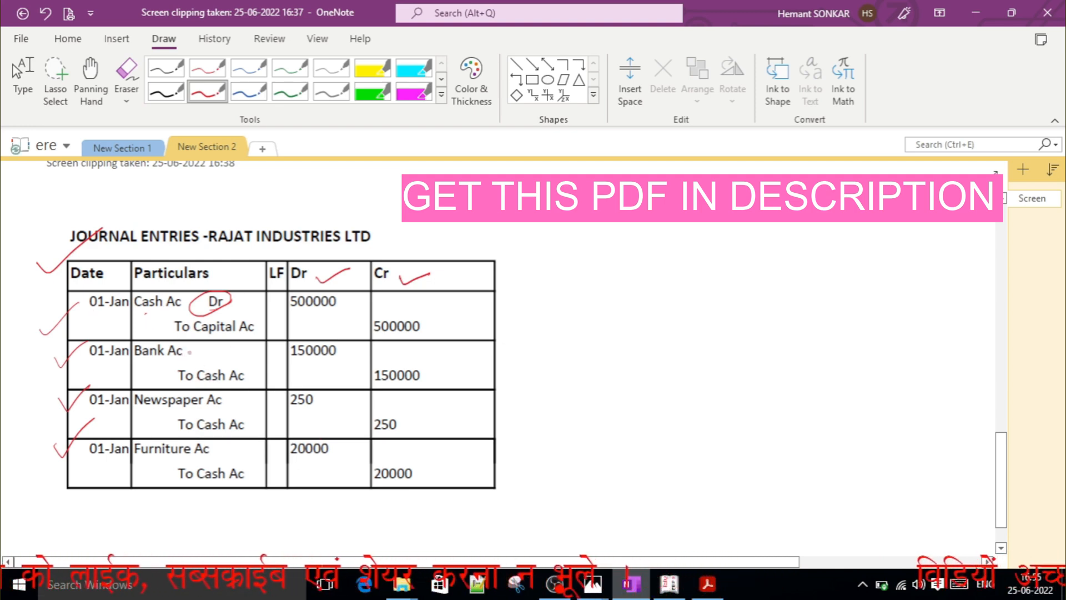
Handwrite "Dr" in red beside Bank Ac, Newspaper Ac and Furniture Ac in the journal entries table.
drag(194, 349, 220, 344)
mouse_move(240, 391)
mouse_down()
mouse_move(242, 411)
mouse_move(264, 394)
mouse_up()
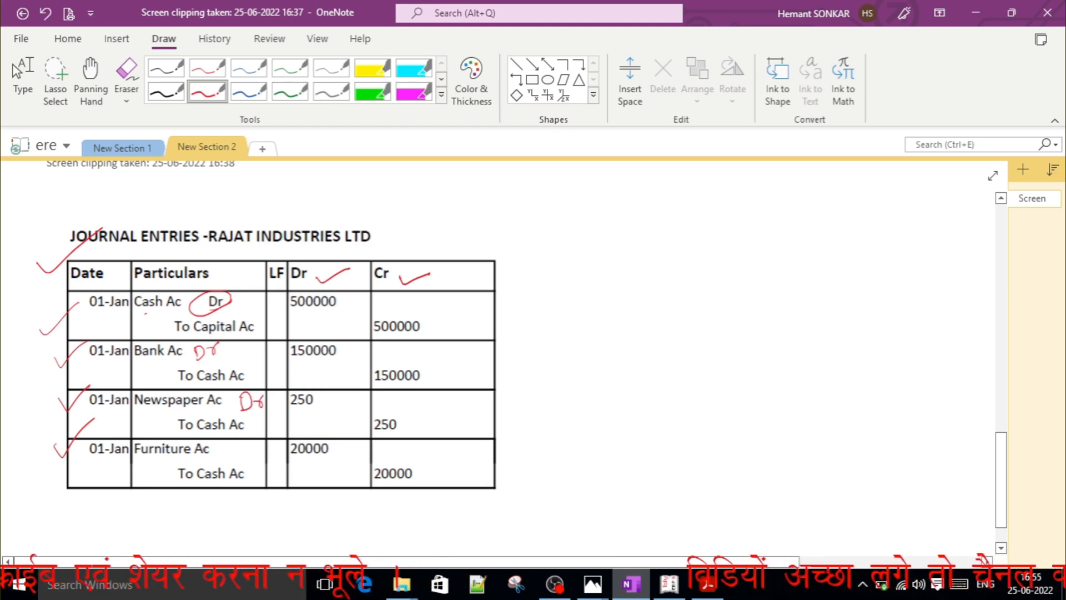
mouse_move(234, 441)
mouse_down()
mouse_move(240, 453)
mouse_move(259, 450)
mouse_move(261, 435)
mouse_up()
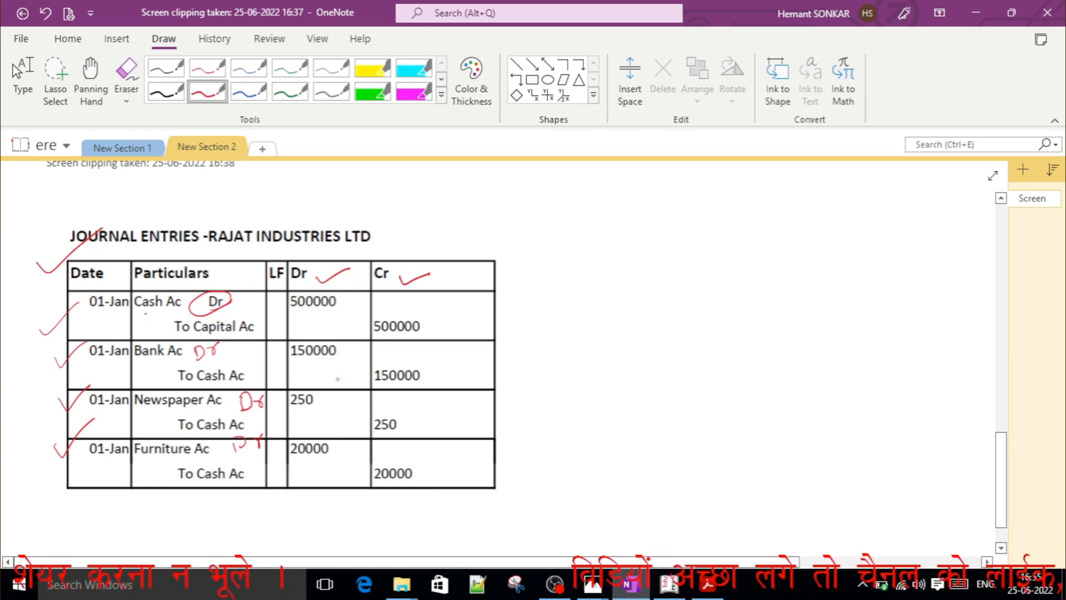
key(Escape)
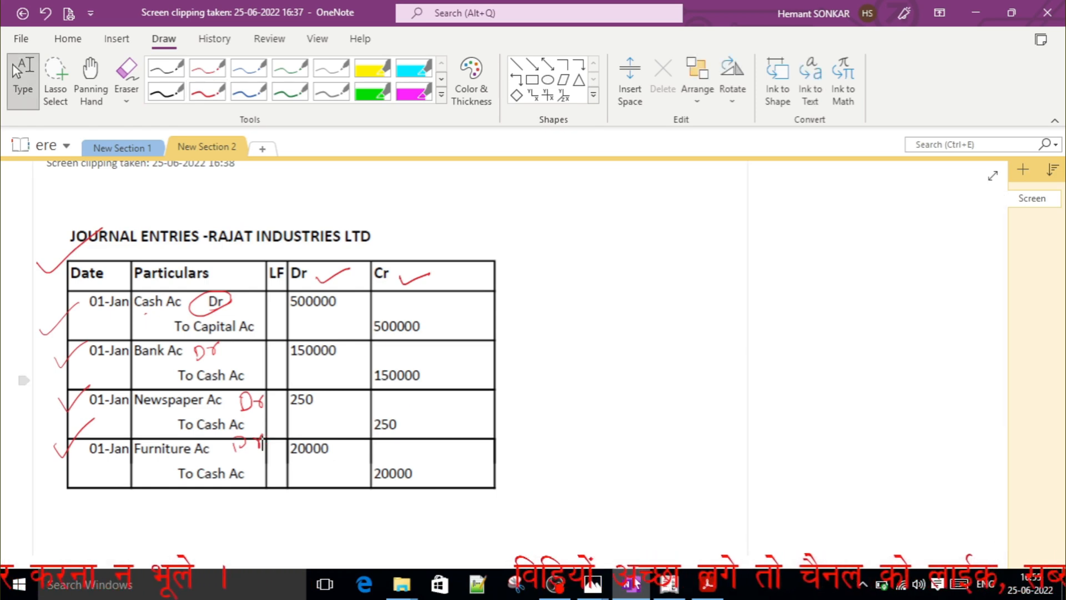
Switch to Tally.ERP 9 and open the form for creating a new company.
click(670, 584)
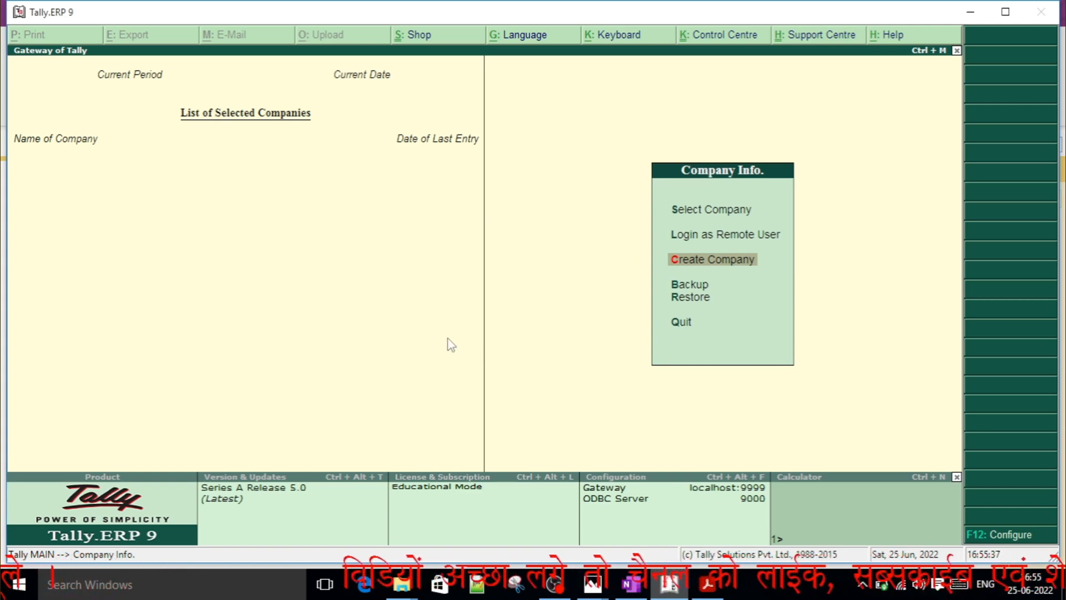
key(Down)
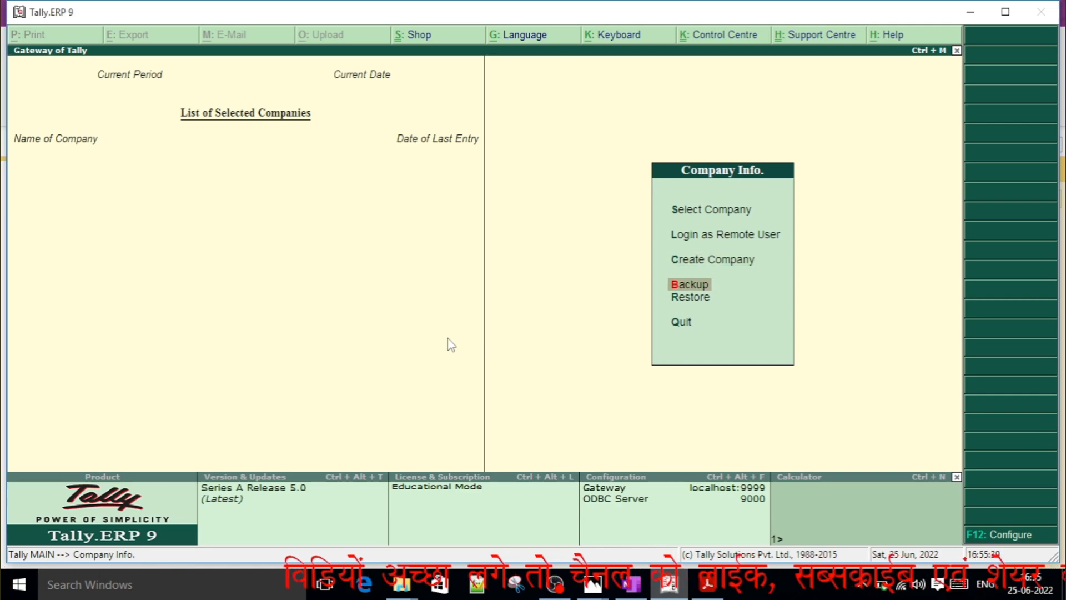
key(Up)
key(Up)
key(Up)
key(Down)
key(Down)
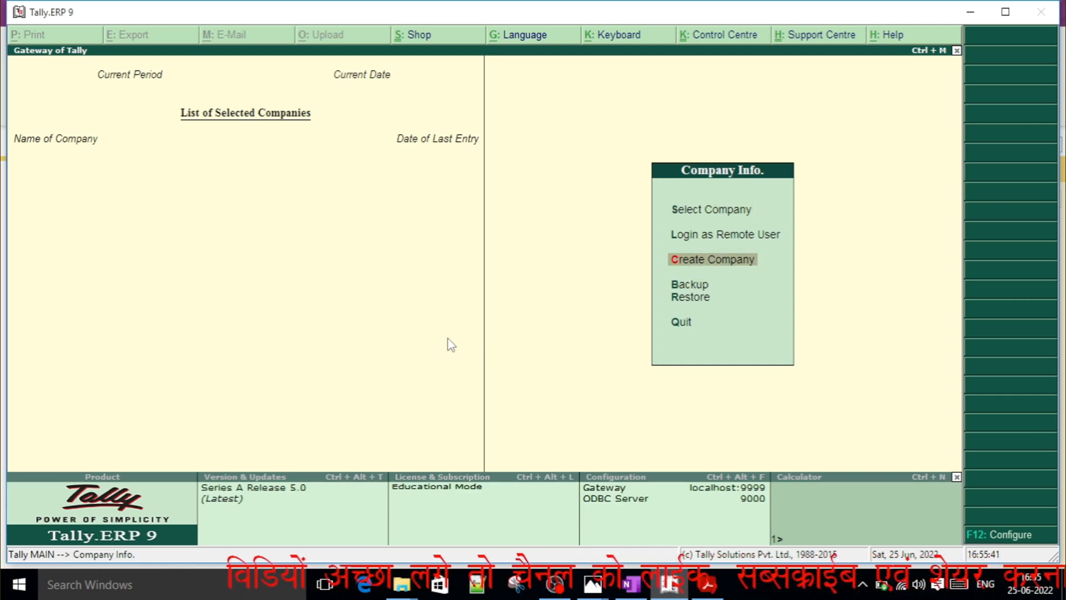
key(Return)
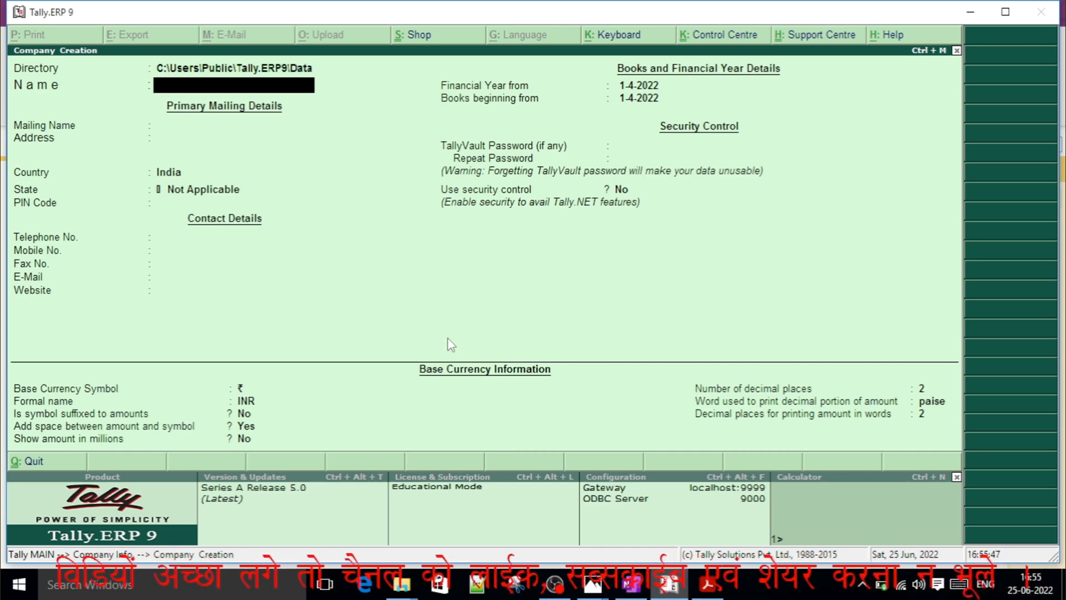
Name the new company RAJAT INDUSTRIES LTD and keep the same mailing name.
text(RAJAT INDU)
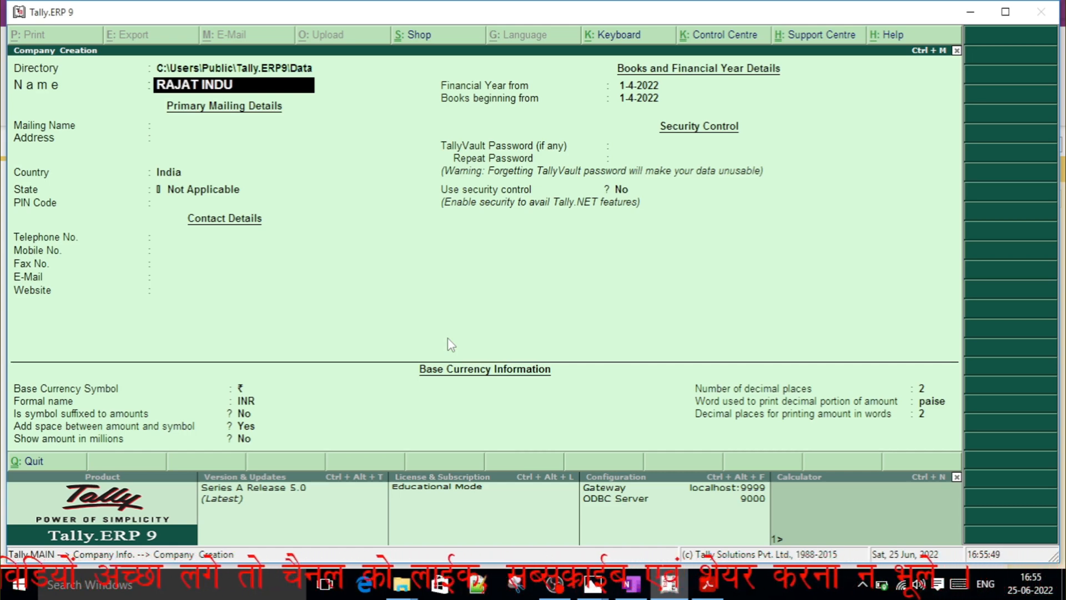
text(STRIES LTD)
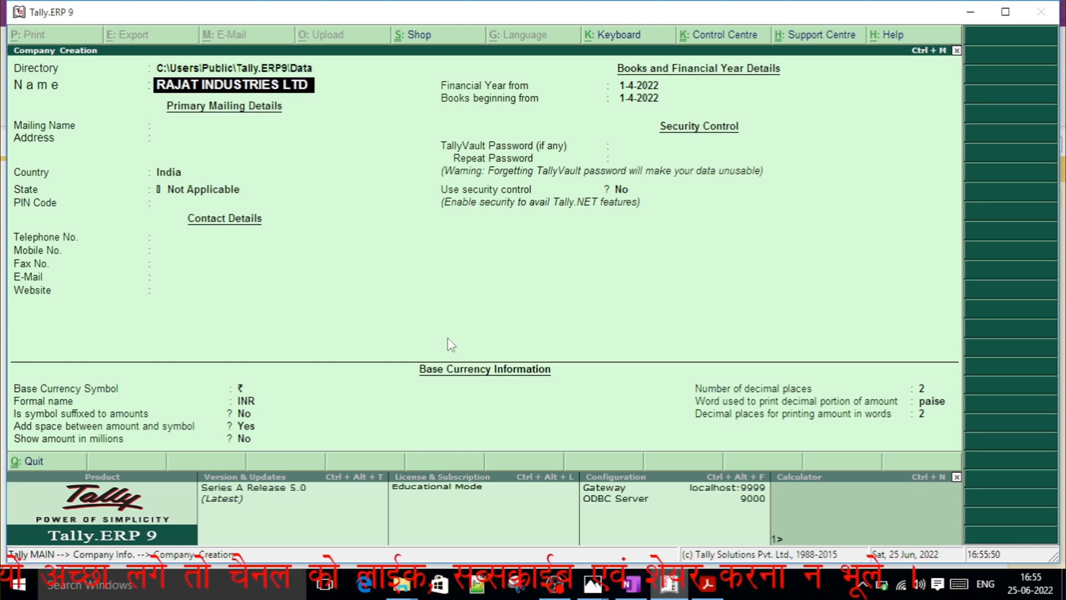
key(Return)
key(Return)
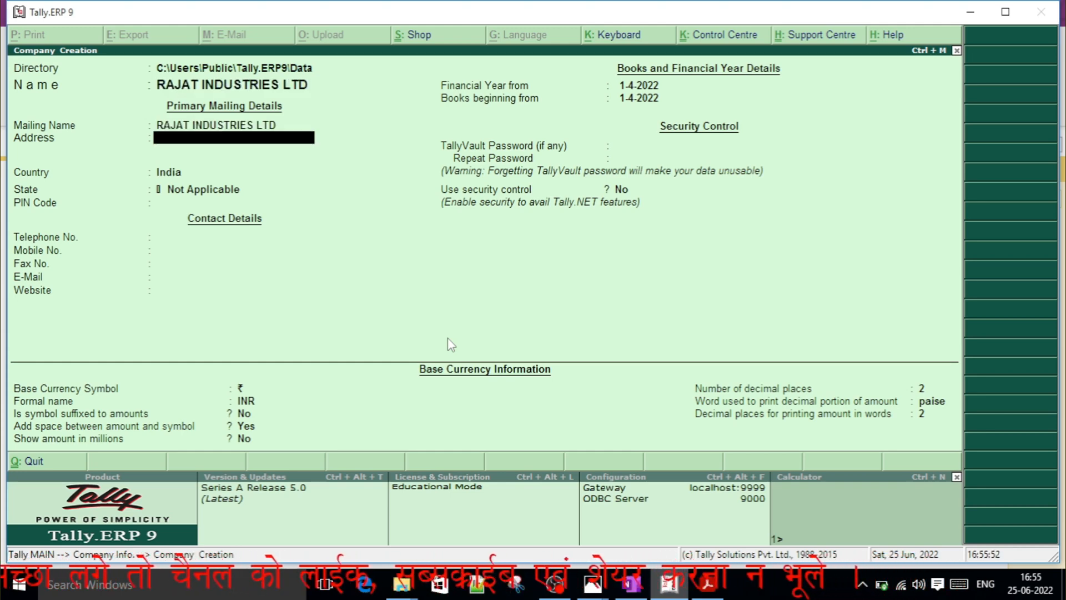
Enter the company's address, keep the country as India and set the state to Chhattisgarh.
text(RAIPR)
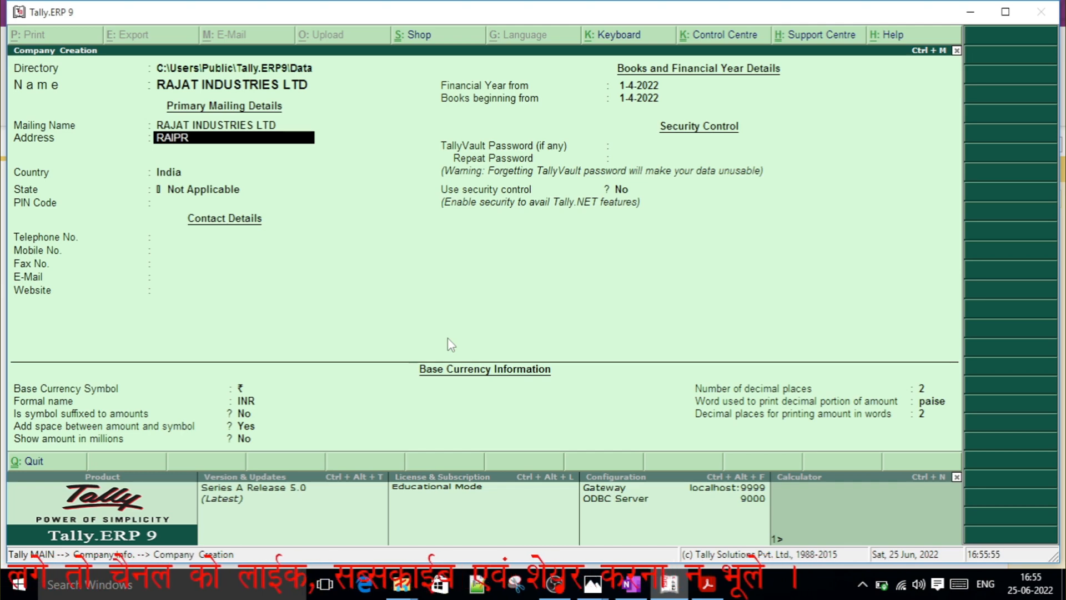
key(BackSpace)
text(UR)
key(Return)
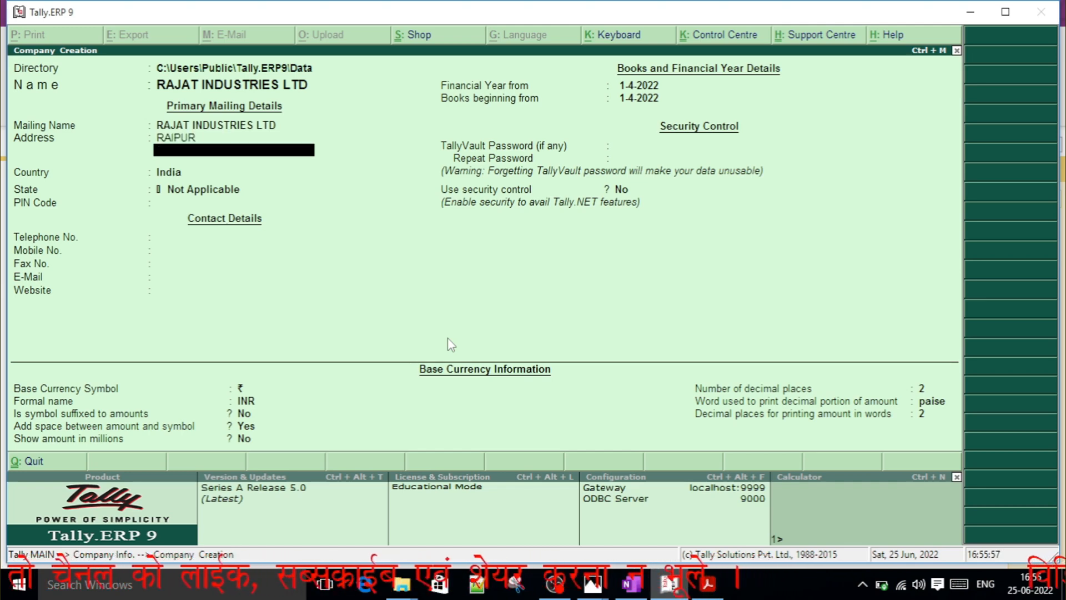
key(Return)
key(Return)
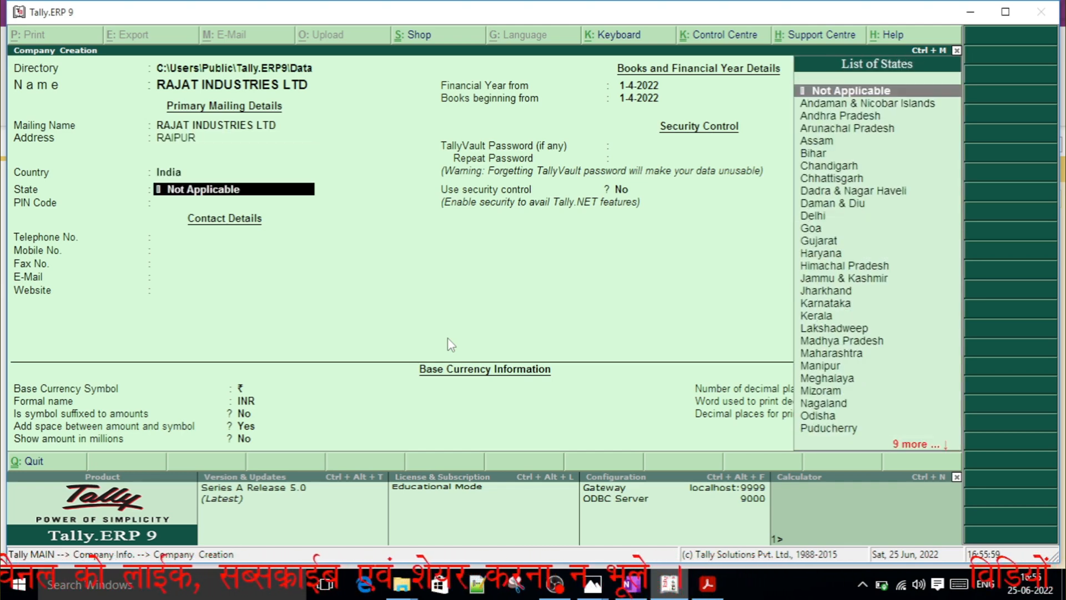
text(C)
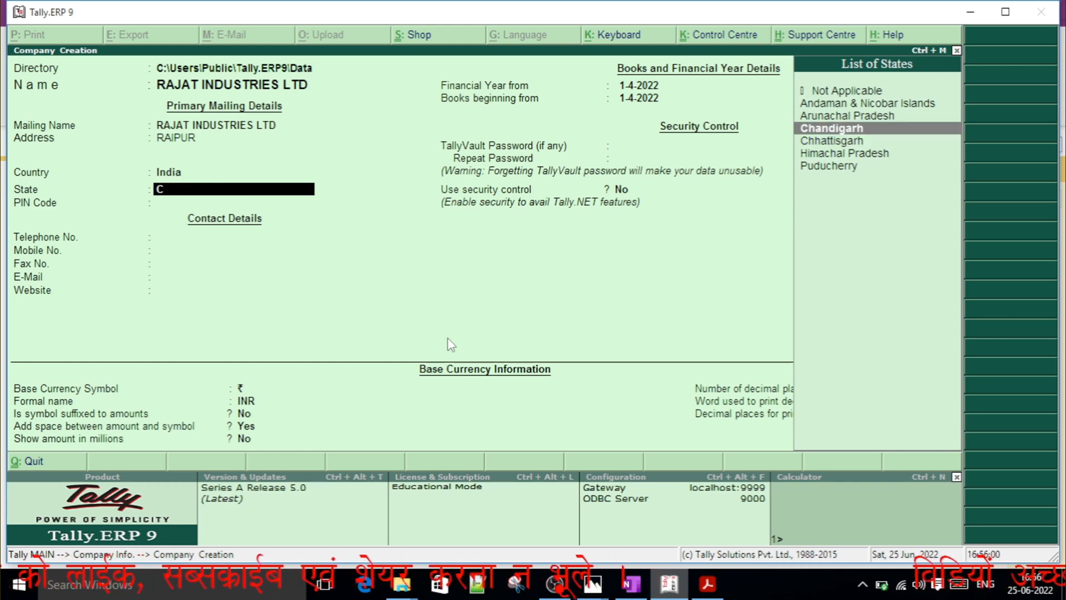
key(Down)
key(Return)
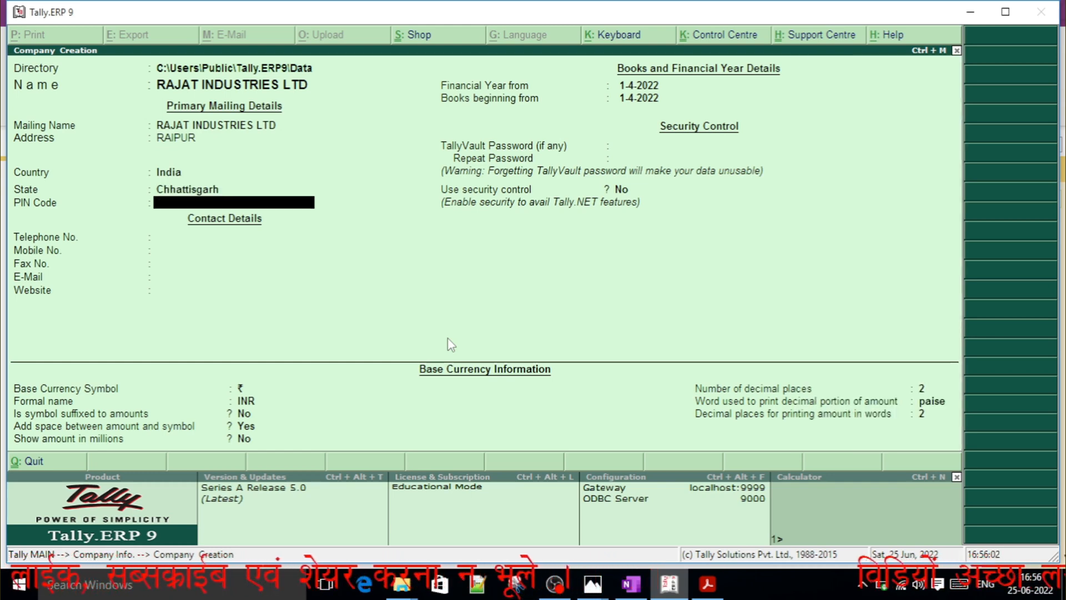
Enter the company's postal PIN code and leave the telephone, mobile, fax, e-mail and website details blank.
text(492002)
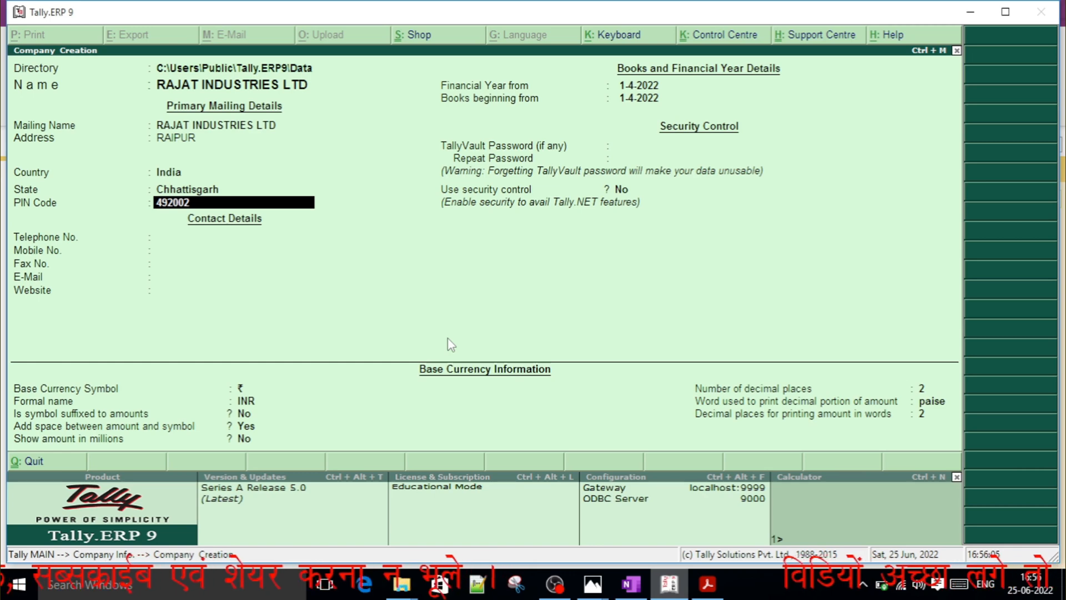
key(BackSpace)
text(1)
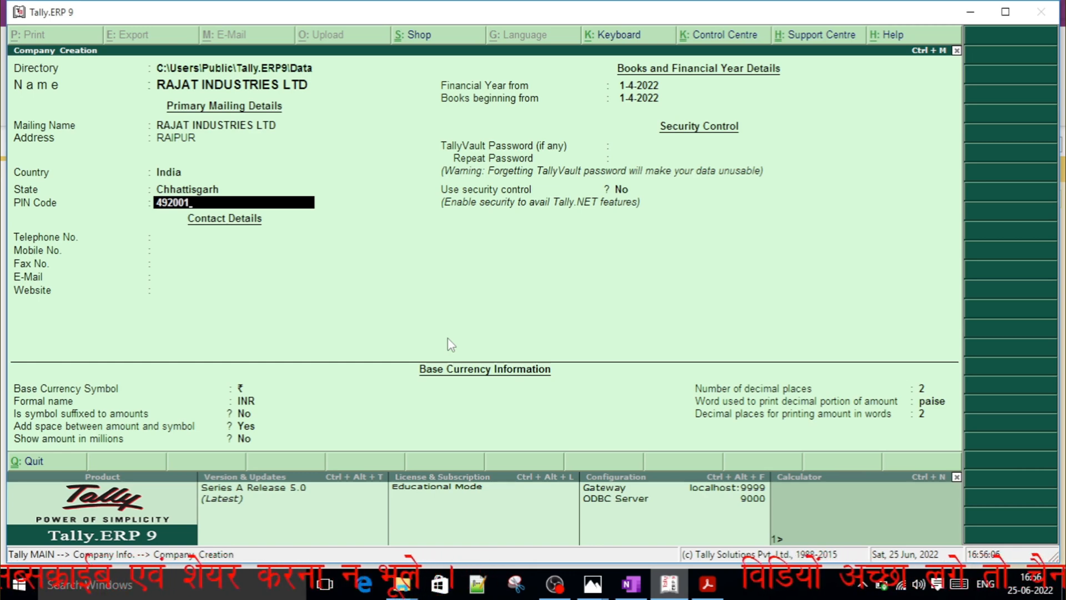
key(Return)
key(Return)
key(Return)
key(Return)
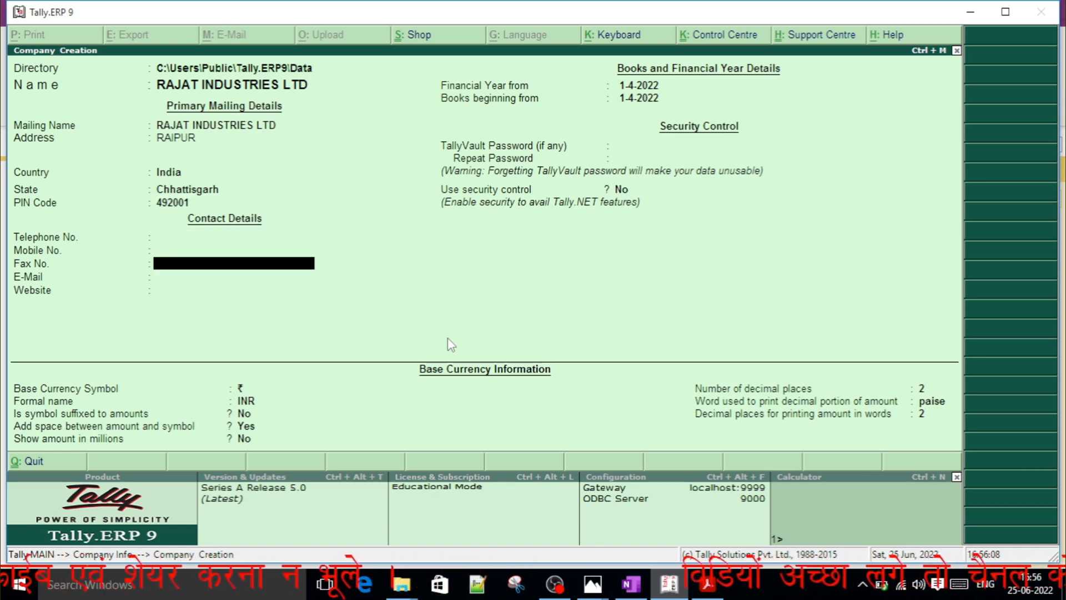
Keep 1-4-2022 for the financial year and books beginning, with no TallyVault password and security control set to No.
key(Return)
key(Return)
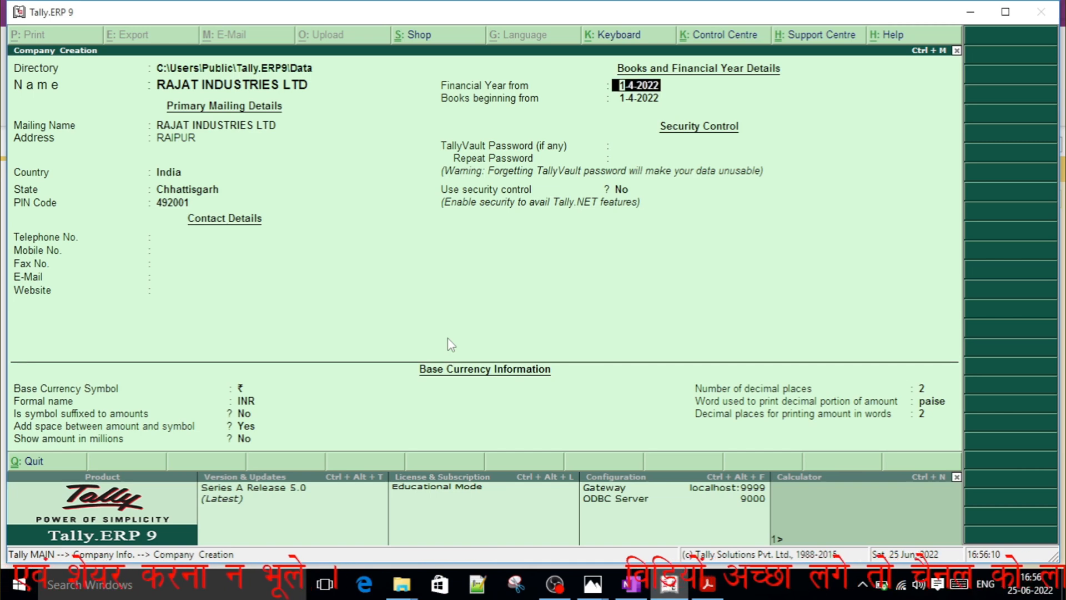
key(Return)
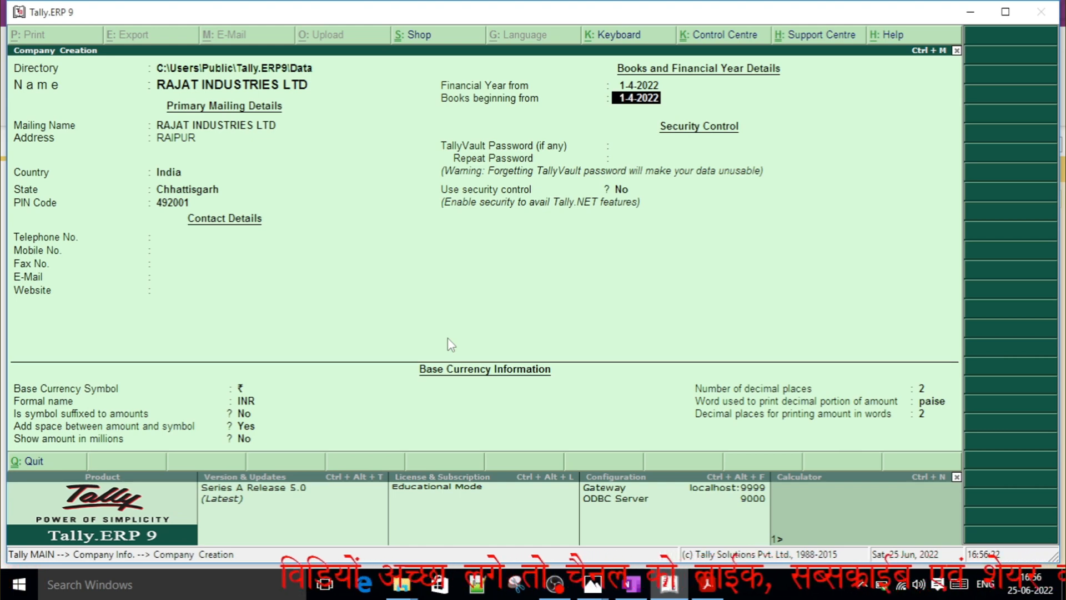
key(Return)
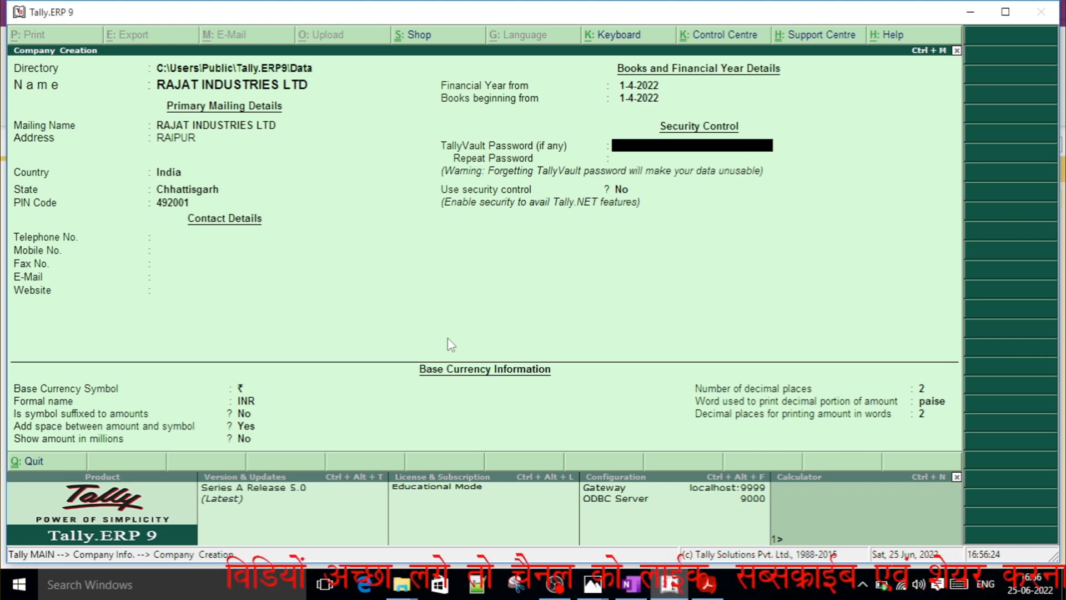
key(Return)
key(Return)
Keep the default base currency settings with INR, paise and 2 decimal places, and accept the company creation.
key(Return)
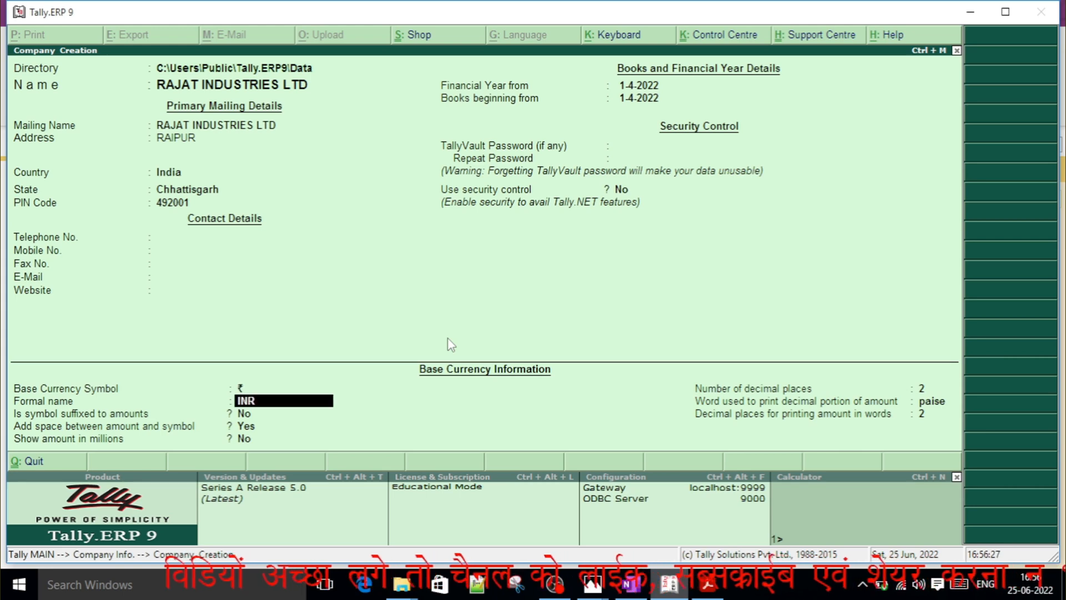
key(Return)
key(Return)
key(Return)
key(Return)
key(Return)
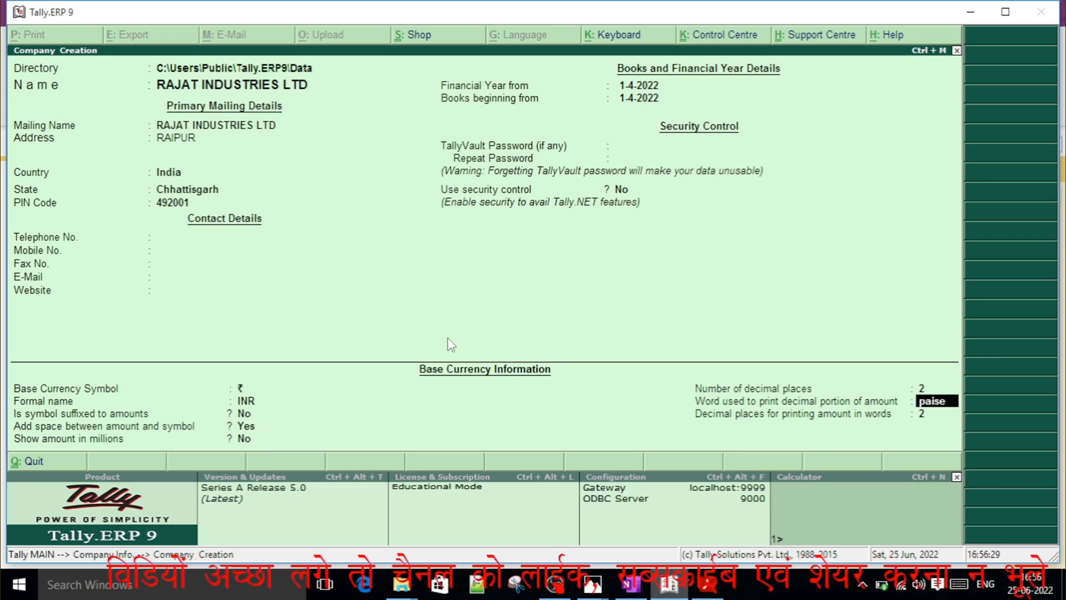
key(Return)
key(Return)
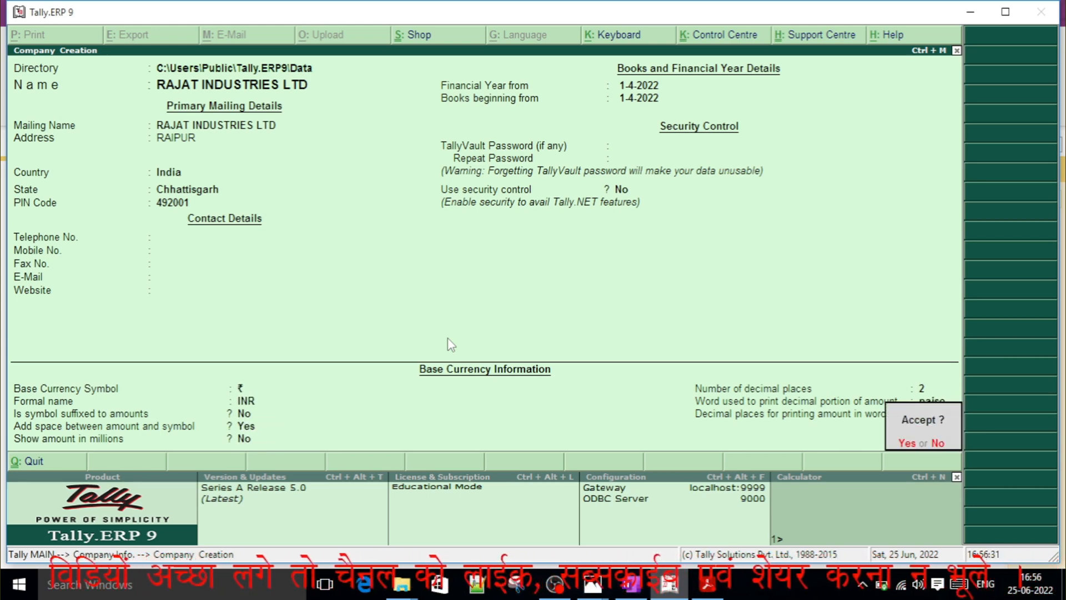
key(Return)
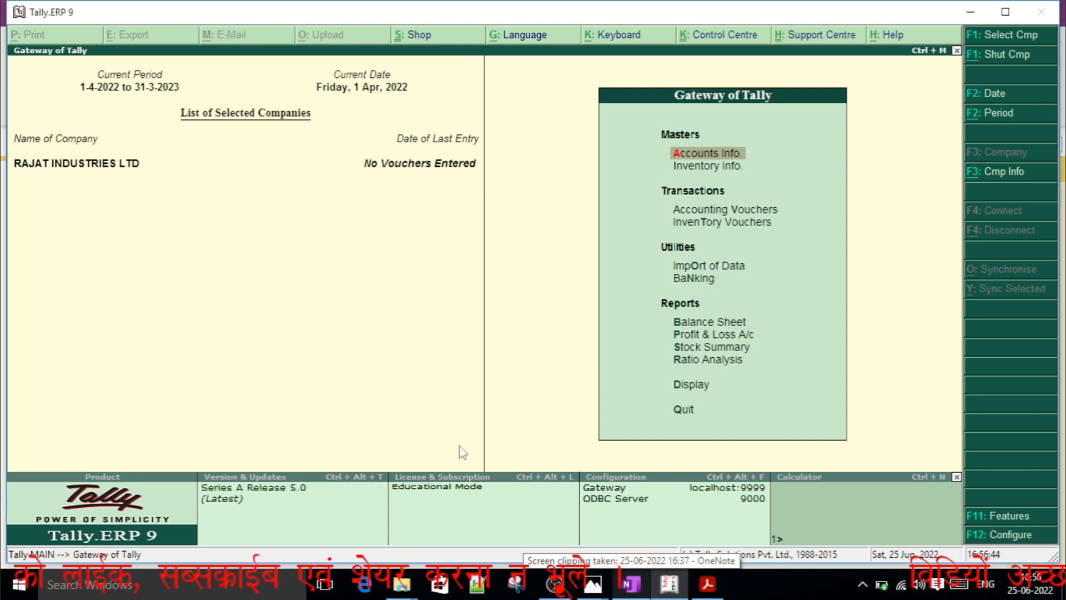
Check the LEDGER OPENING list and its UNDER groups in OneNote, and return to Tally.ERP 9.
click(645, 592)
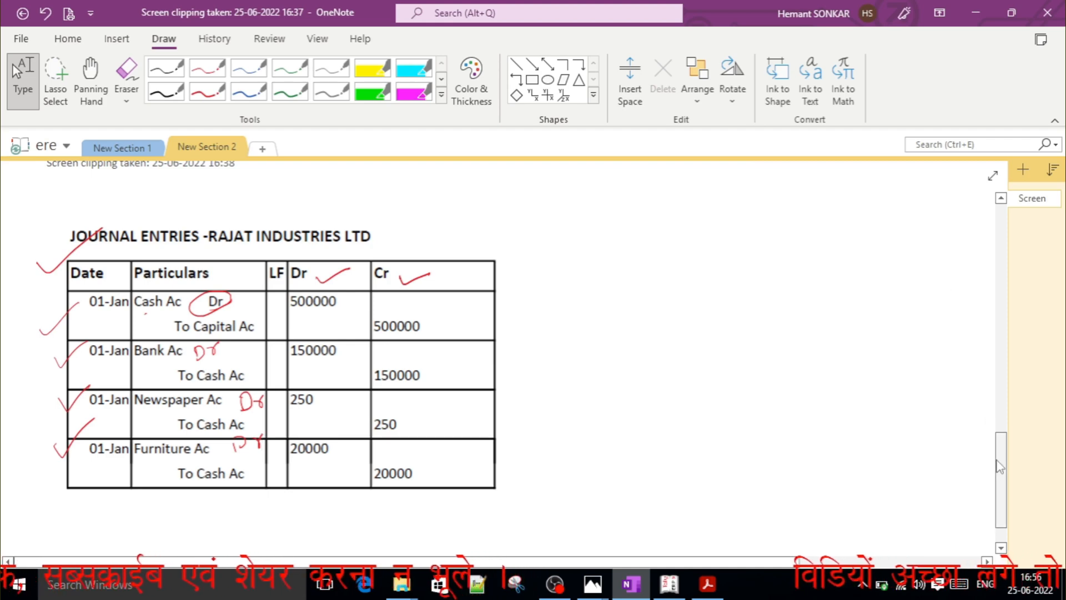
drag(1000, 463, 1001, 383)
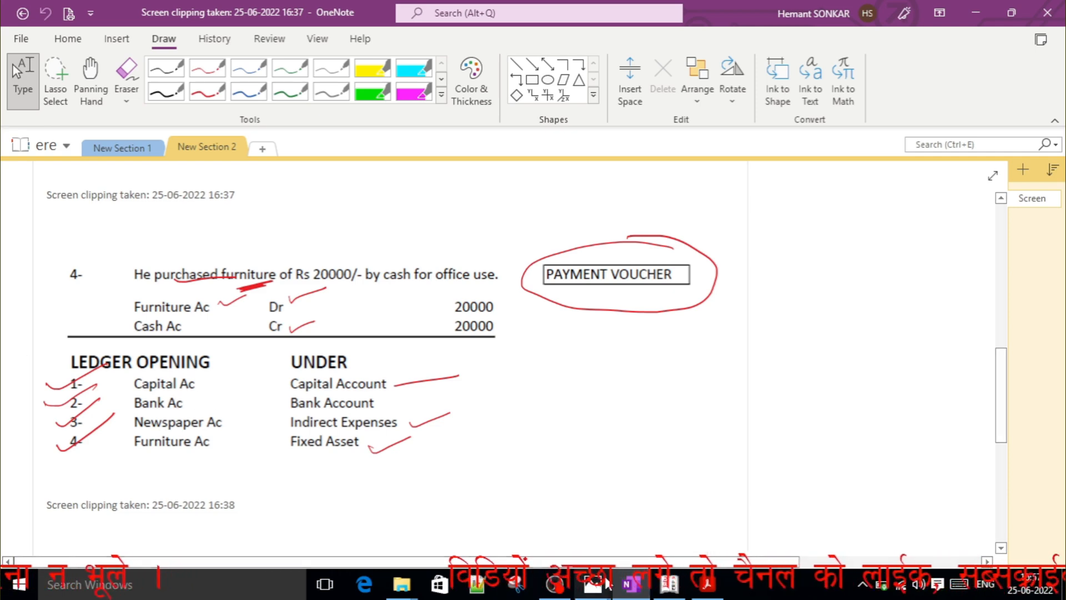
click(672, 586)
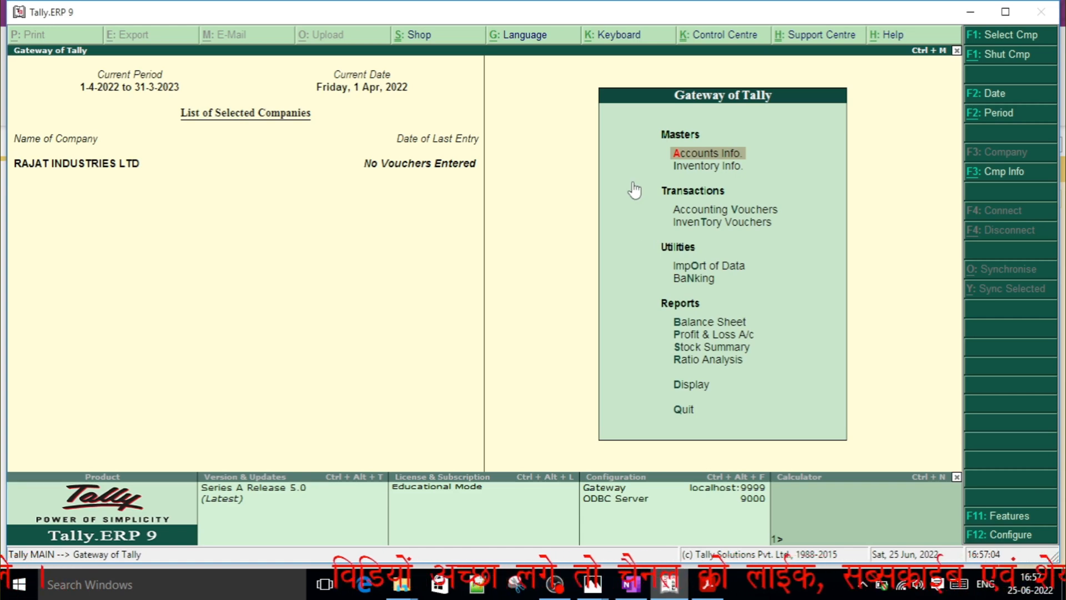
Open the single ledger creation form for RAJAT INDUSTRIES LTD.
key(Return)
key(Down)
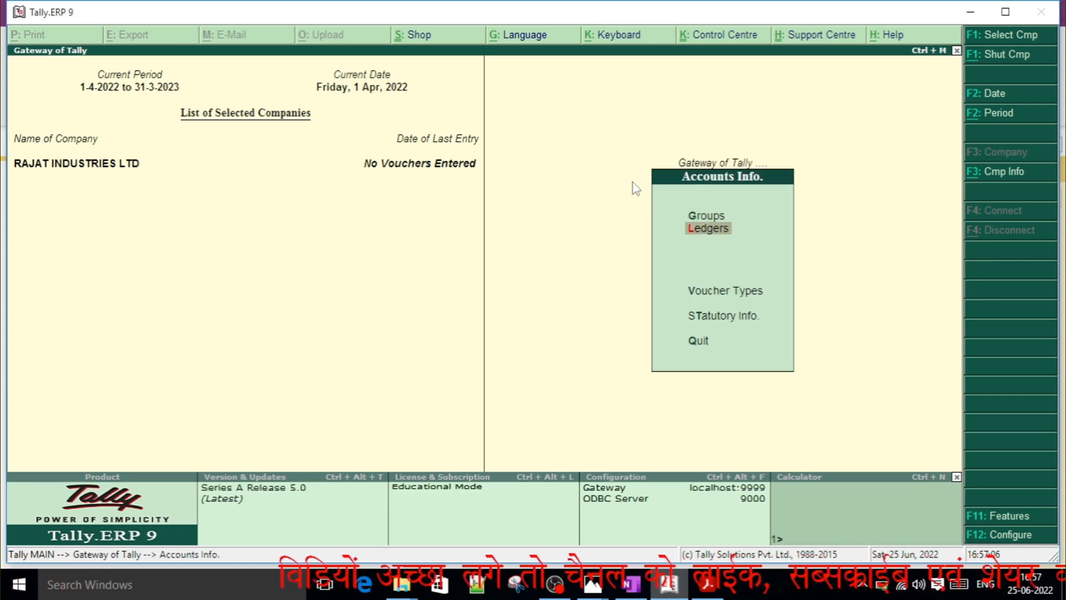
key(Return)
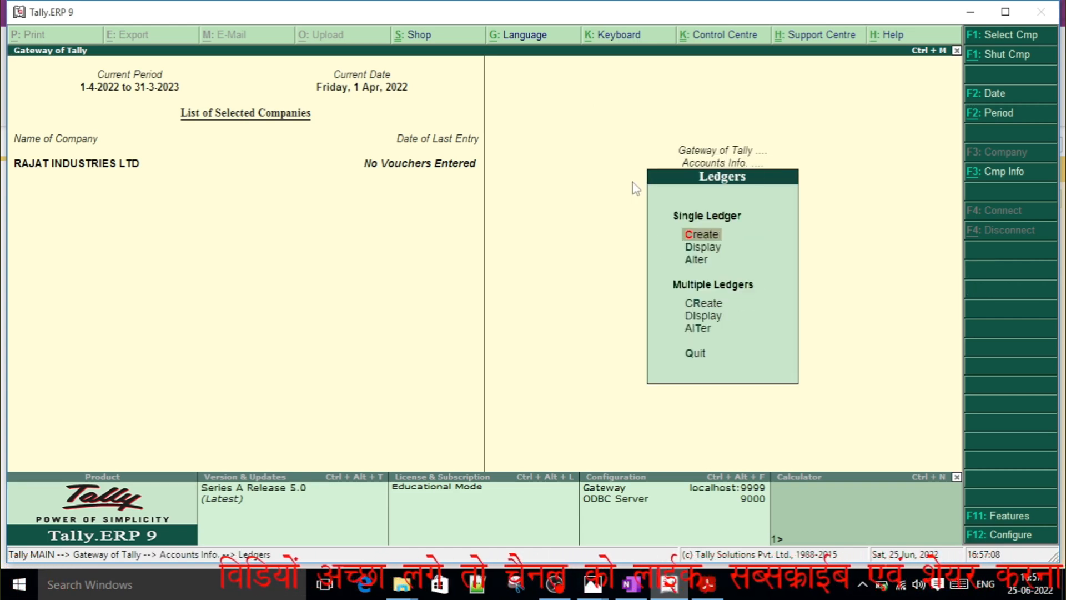
key(Return)
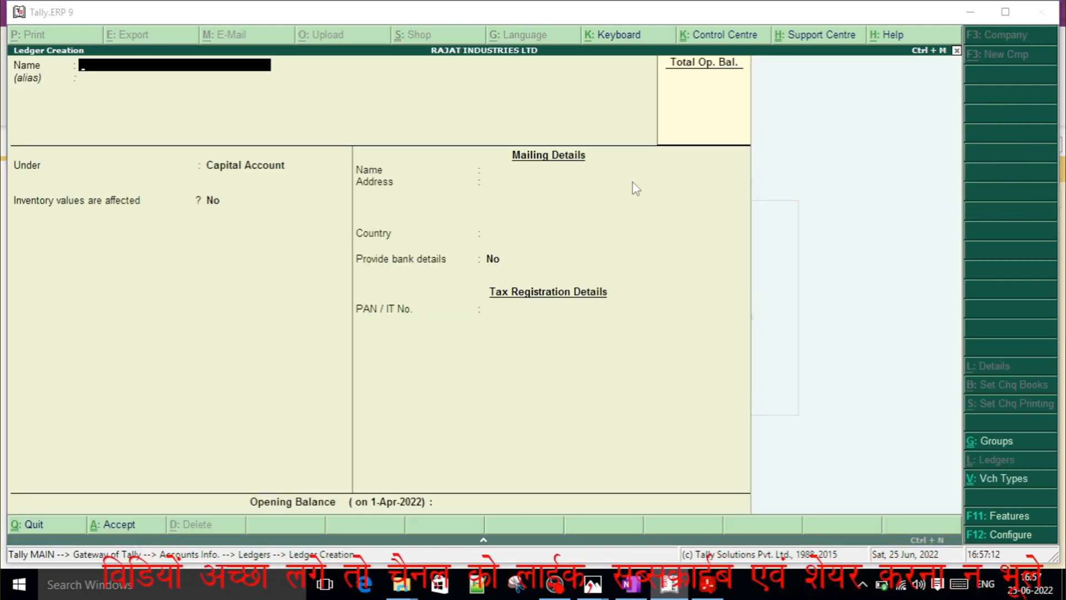
Check the ledger list in OneNote, and in Tally.ERP 9 name the new ledger Capital Ac under the Capital Account group.
key(alt+Tab)
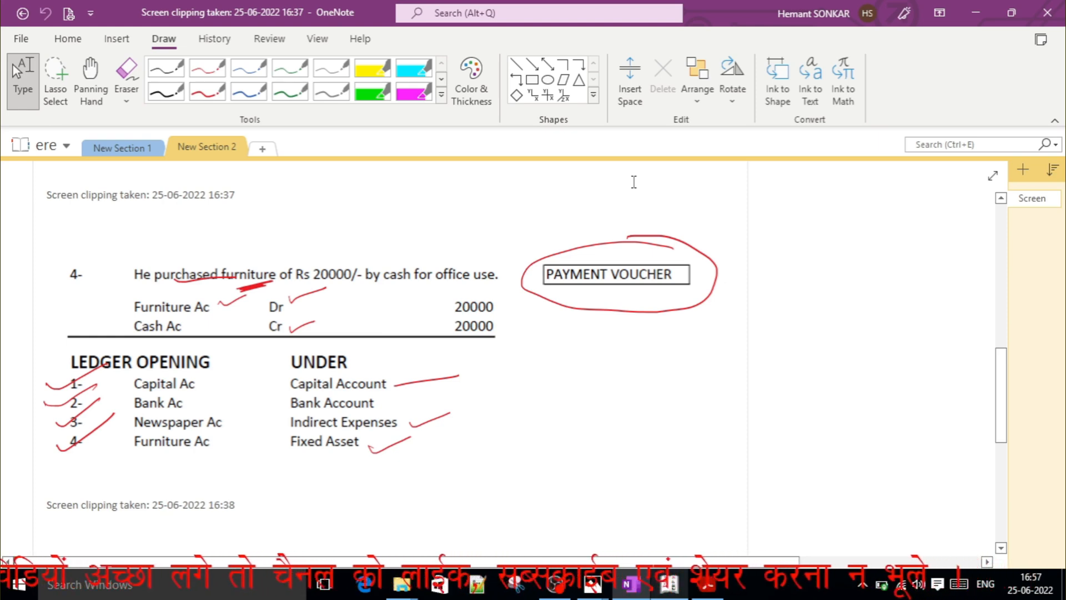
key(alt+Tab)
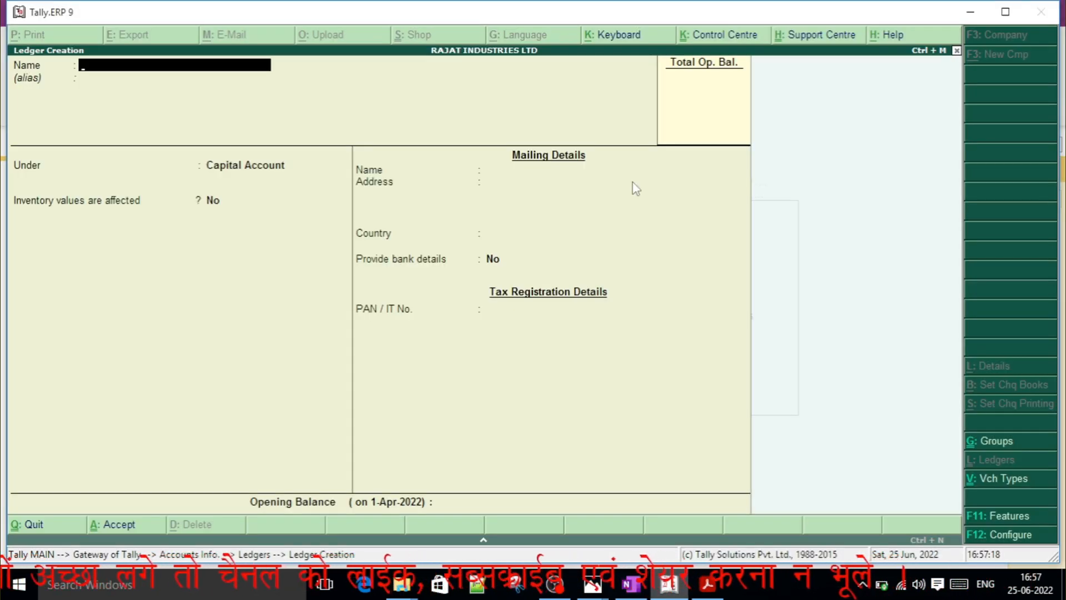
text(CAPITAL)
key(BackSpace)
key(BackSpace)
key(BackSpace)
key(BackSpace)
key(BackSpace)
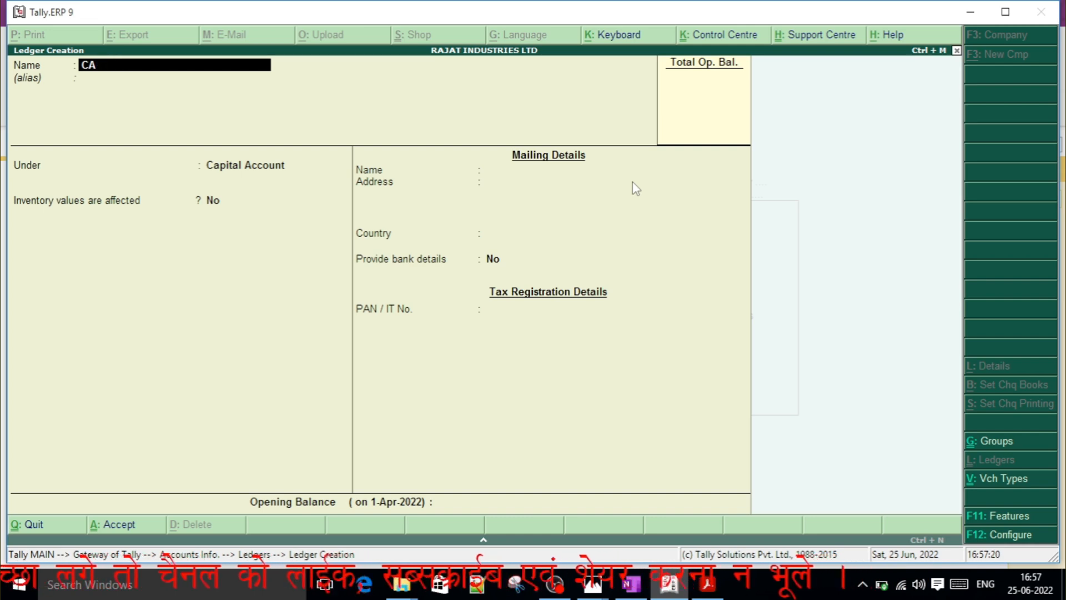
key(BackSpace)
key(BackSpace)
text(Cap)
text(ital Ac)
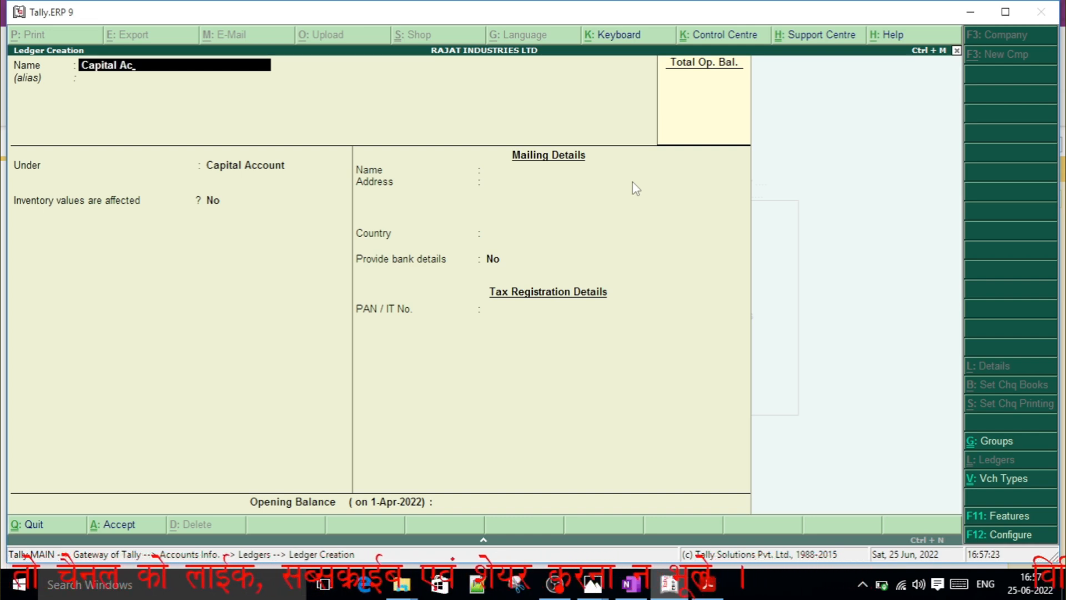
key(Return)
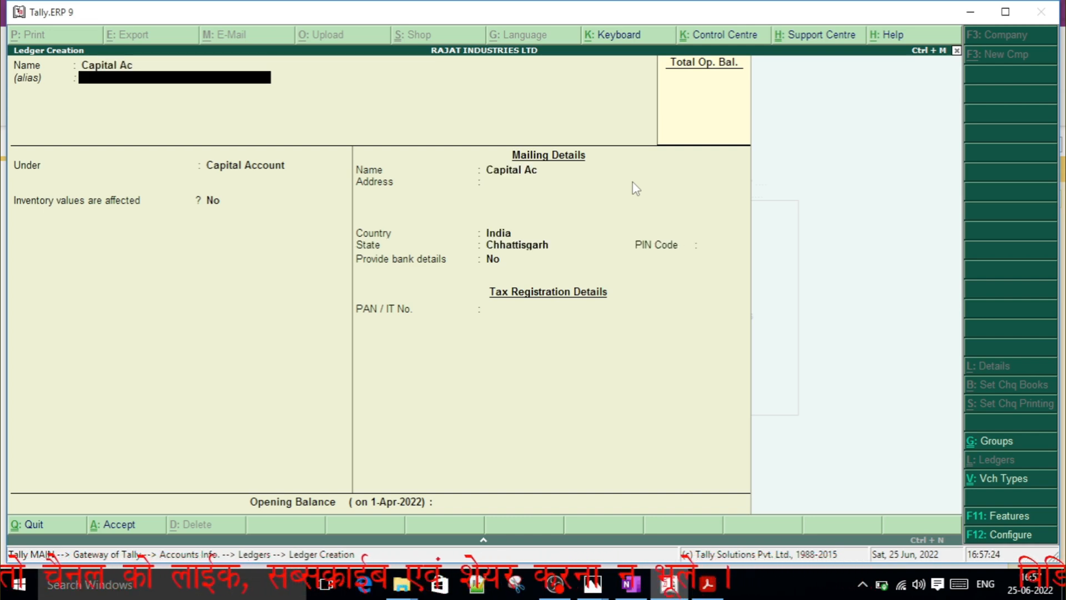
key(Return)
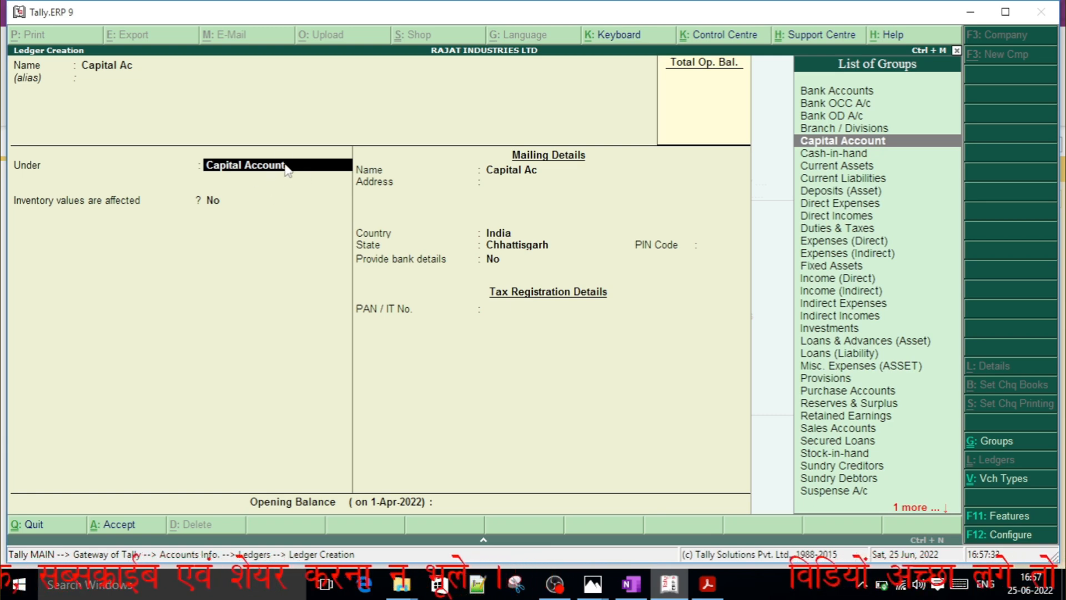
key(Return)
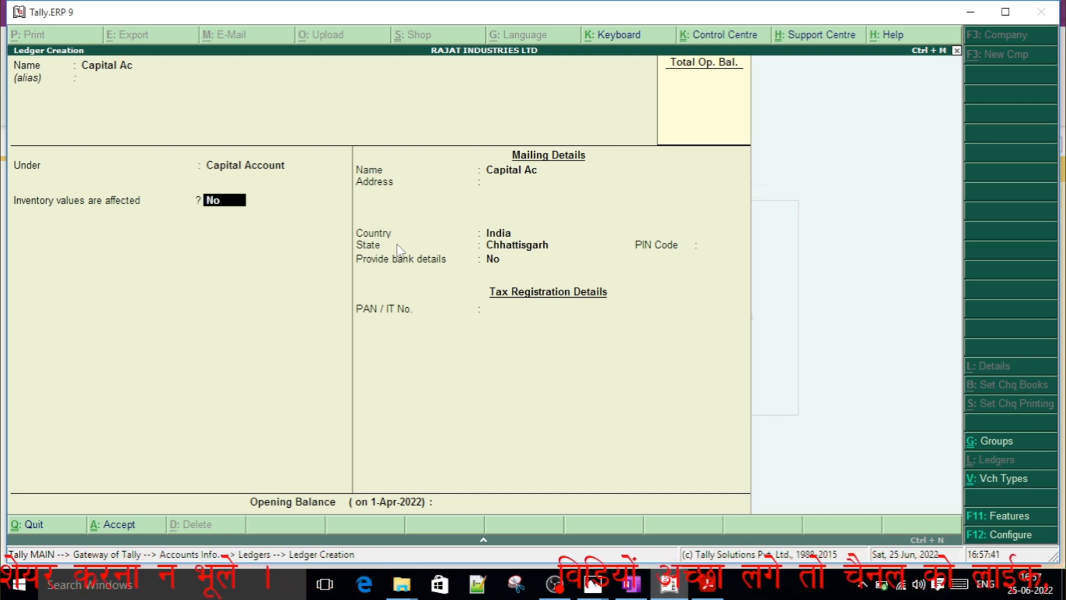
Keep the default inventory, mailing, bank and tax details without an opening balance, and save the Capital Ac ledger.
key(Return)
key(Return)
key(Return)
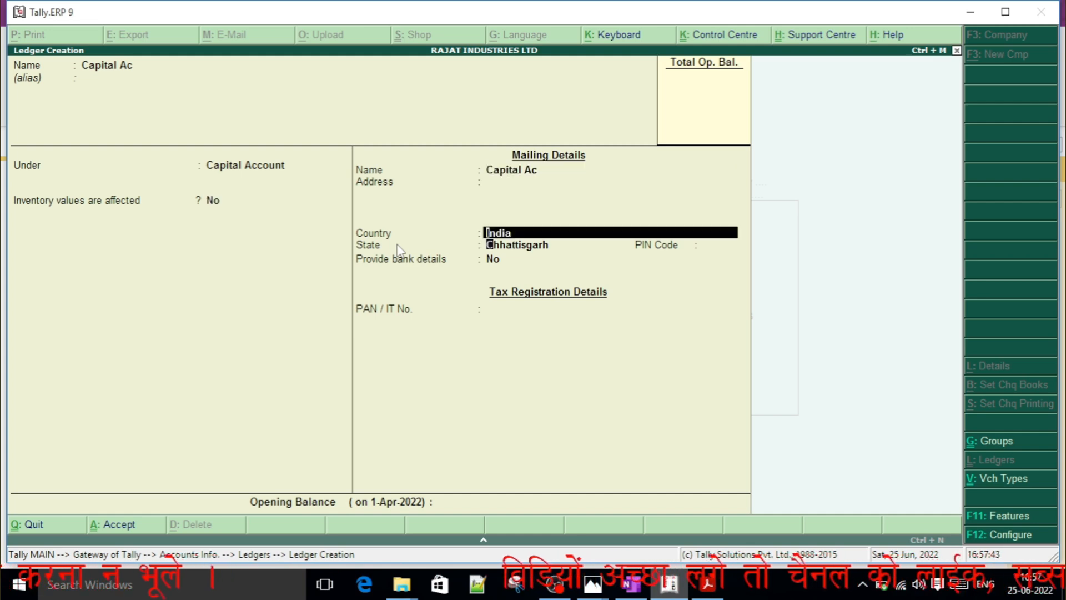
key(Return)
key(Return)
key(Return)
key(Return)
key(Return)
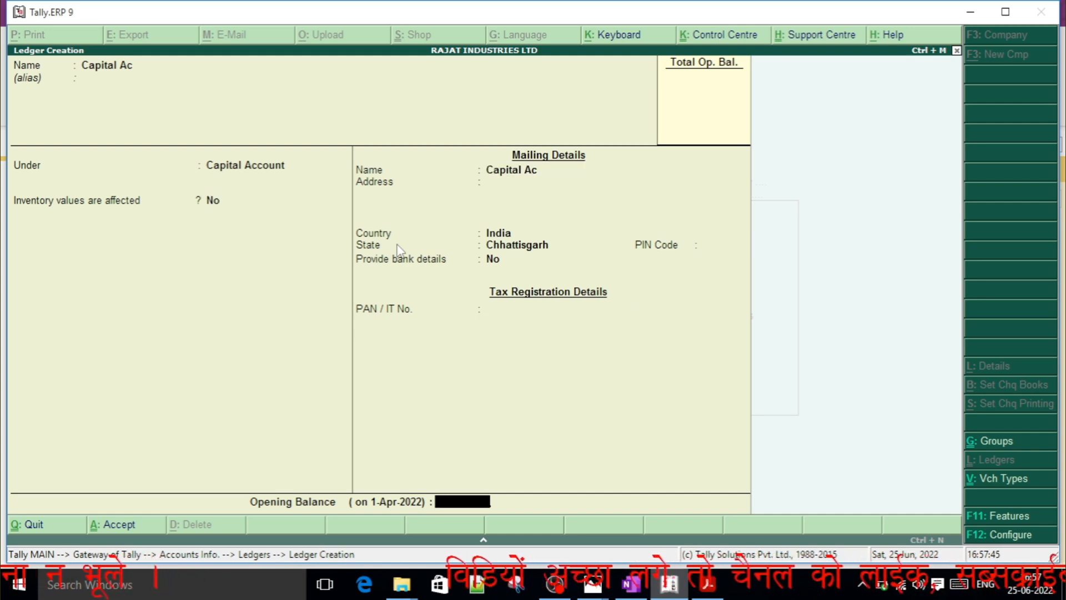
key(Return)
key(Return)
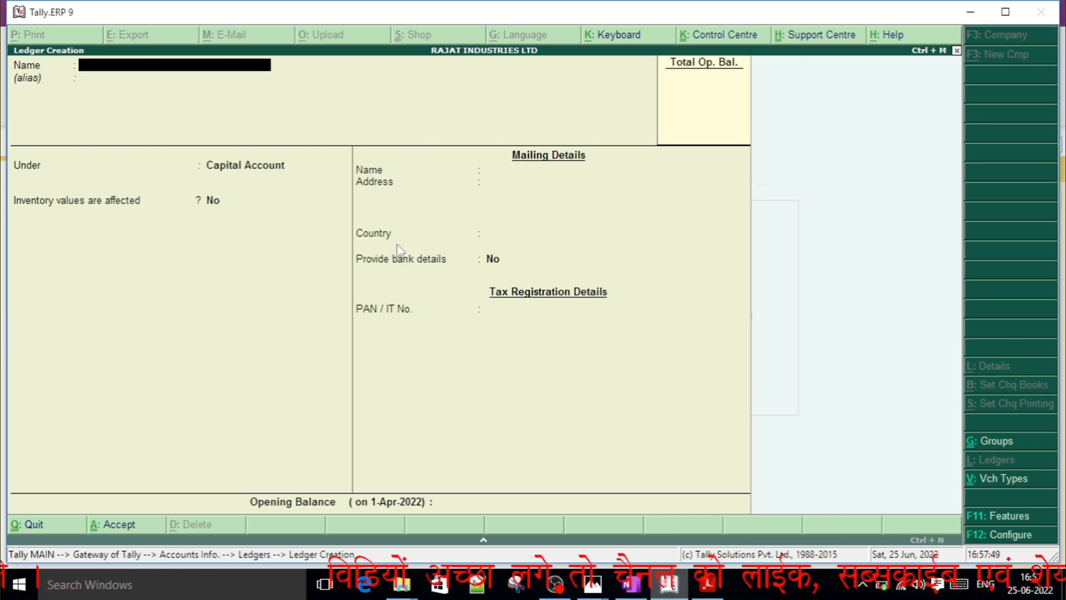
Check the next ledger in OneNote, and in Tally.ERP 9 name it Sbi Bank Ac under the Bank Accounts group.
key(alt+Tab)
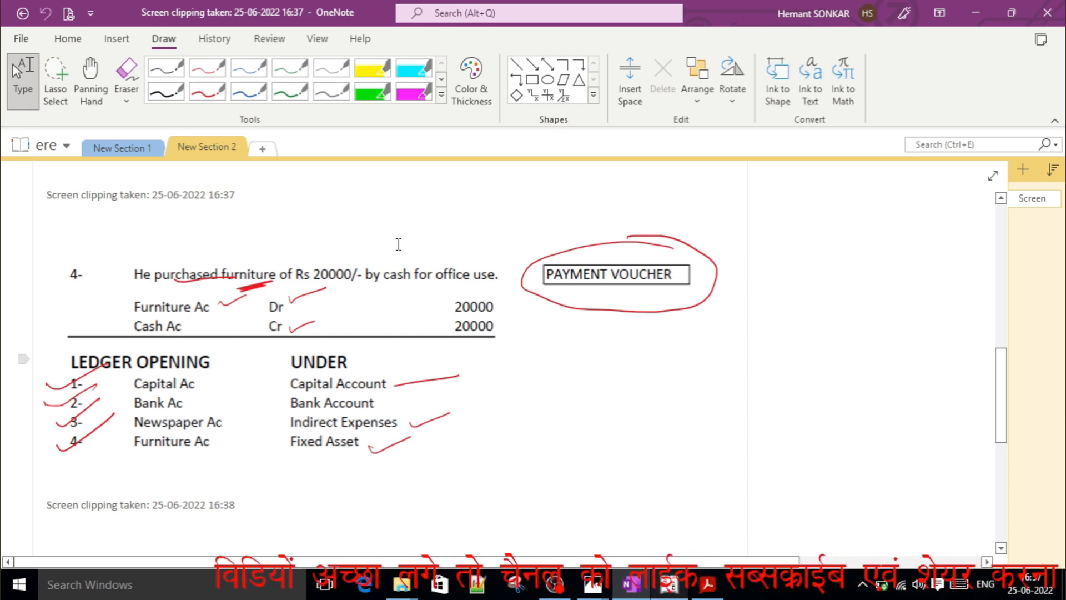
key(alt+Tab)
text(S)
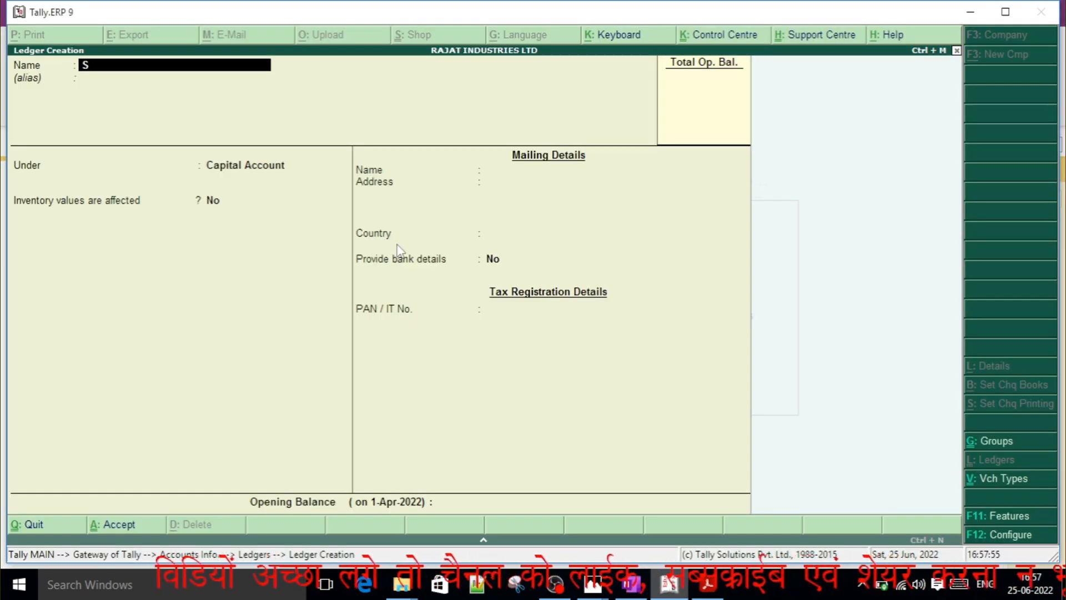
text(bi Bank Ac)
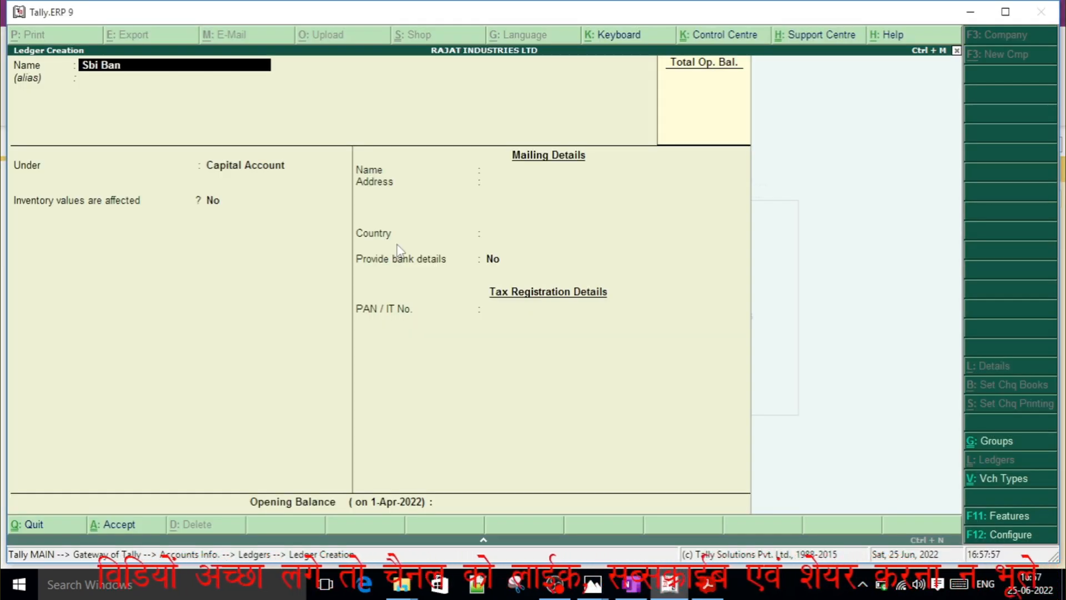
key(Return)
text(Bank)
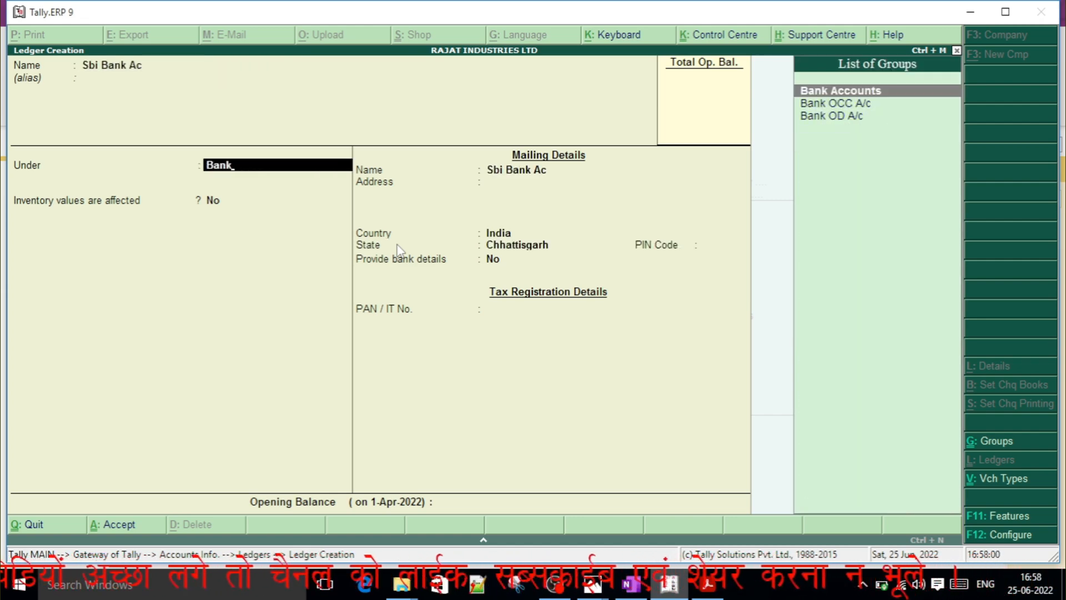
key(Down)
key(Down)
key(Up)
key(Up)
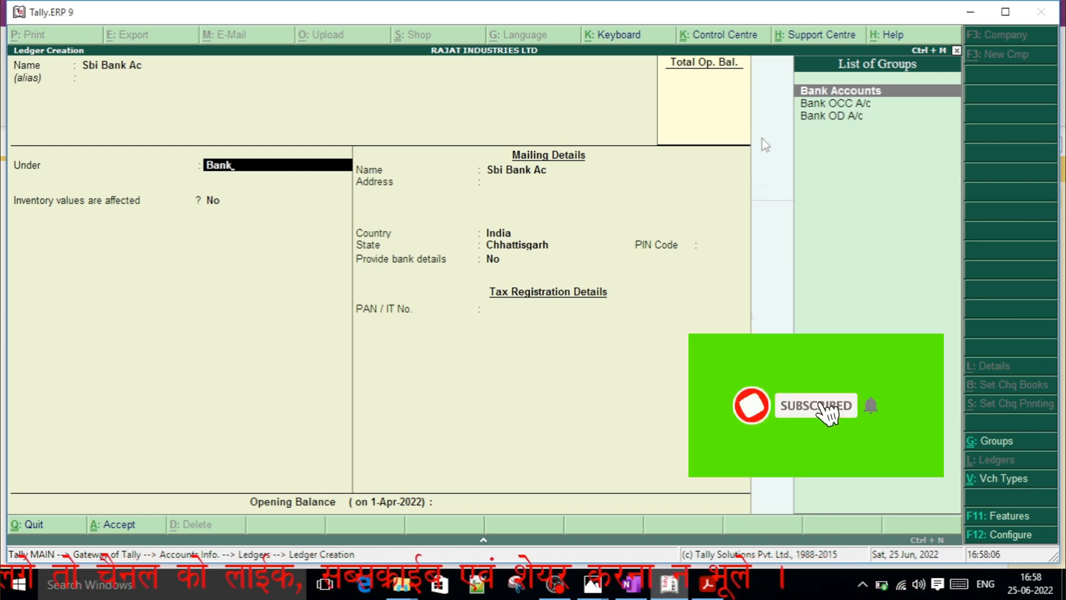
key(Return)
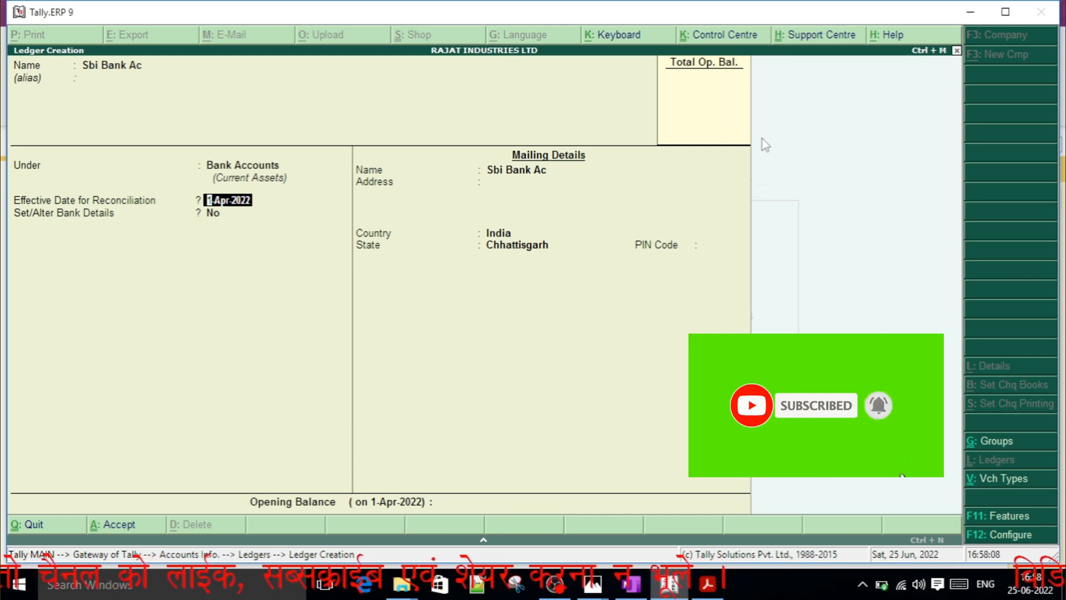
Keep the 1-Apr-2022 reconciliation date, bank details set to No and default mailing details, and save the Sbi Bank Ac ledger.
key(Return)
key(Return)
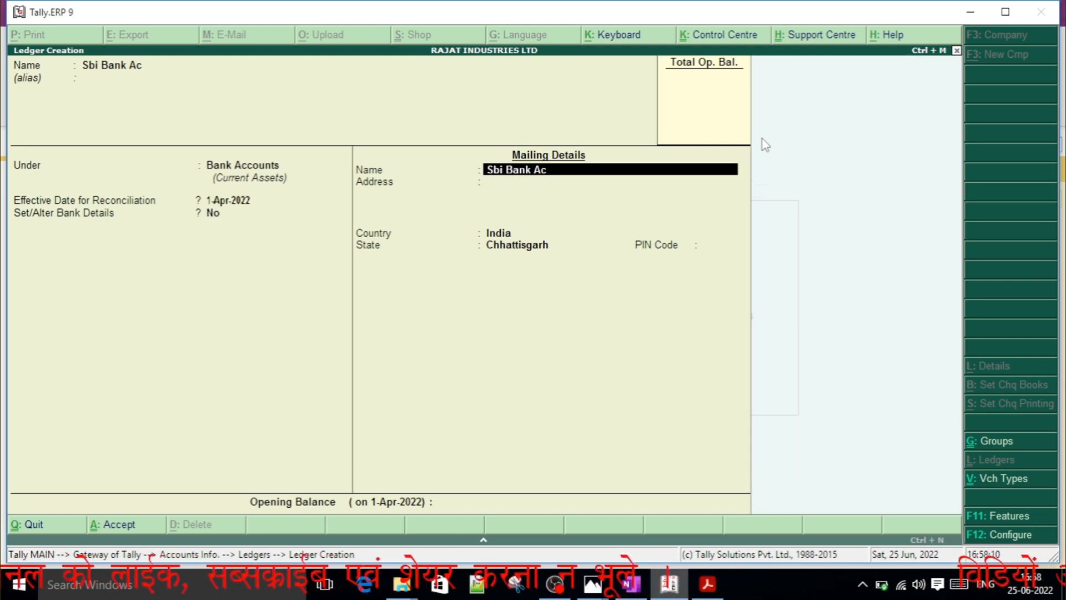
key(Return)
key(Return)
key(Return)
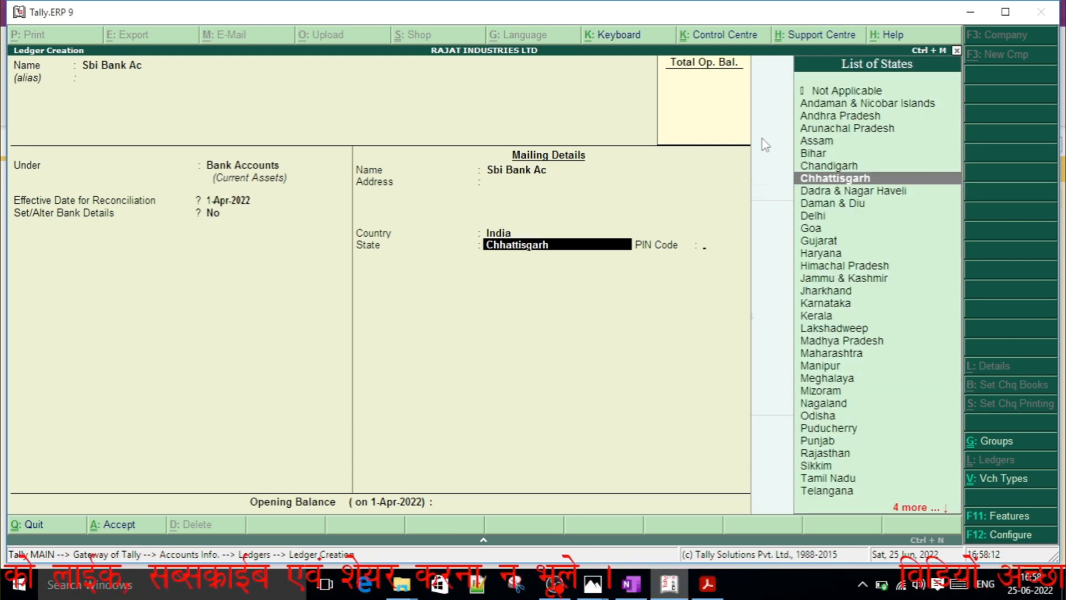
key(Return)
key(Return)
key(Return)
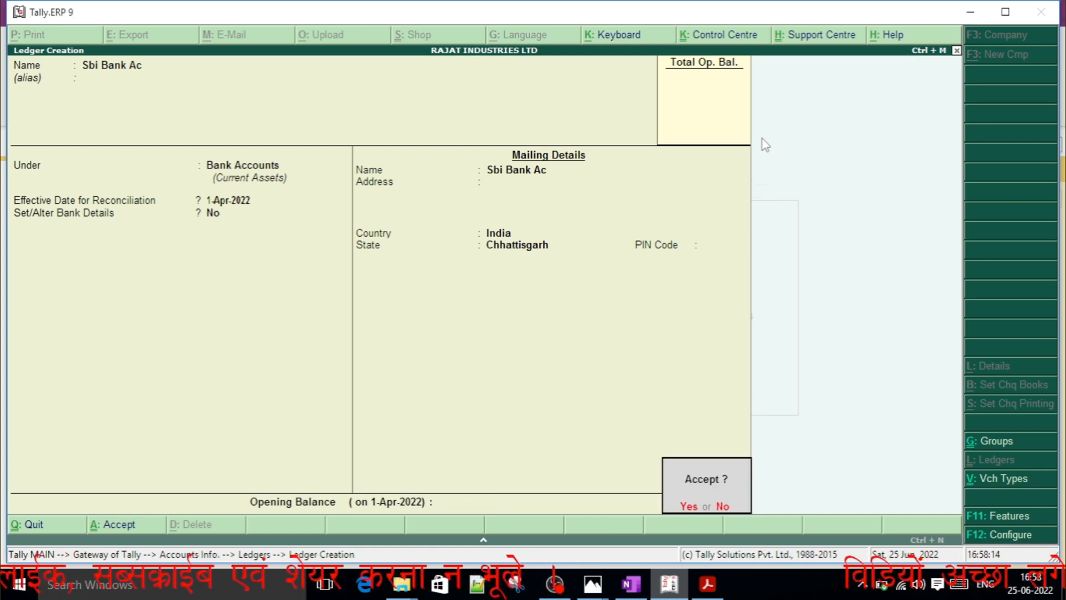
key(Return)
Check the third ledger in OneNote, and in Tally.ERP 9 create Newspaper Ac under Indirect Expenses with the remaining defaults.
key(alt+Tab)
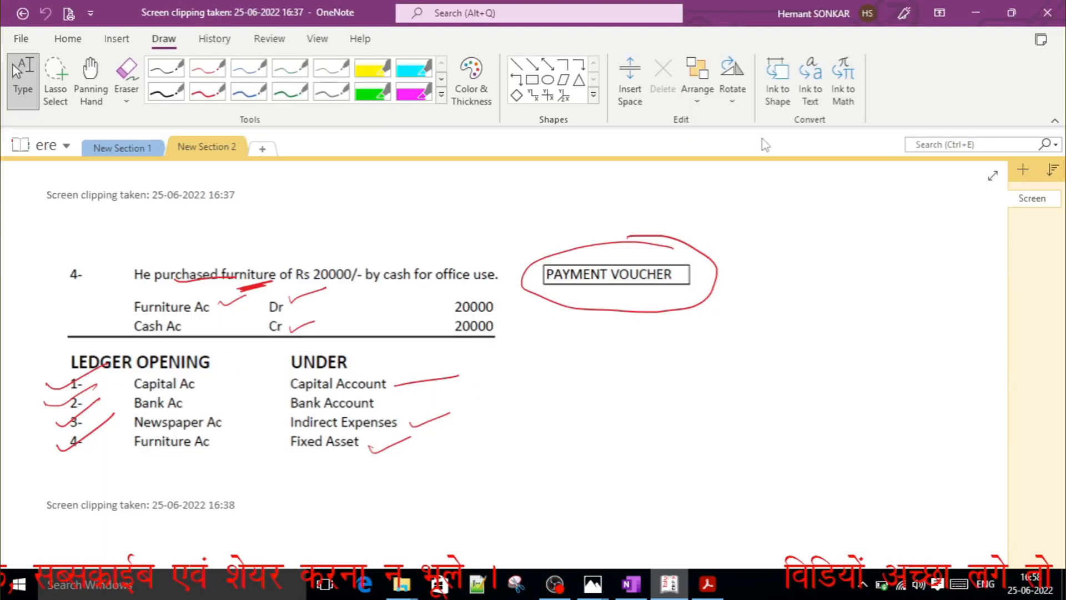
key(alt+Tab)
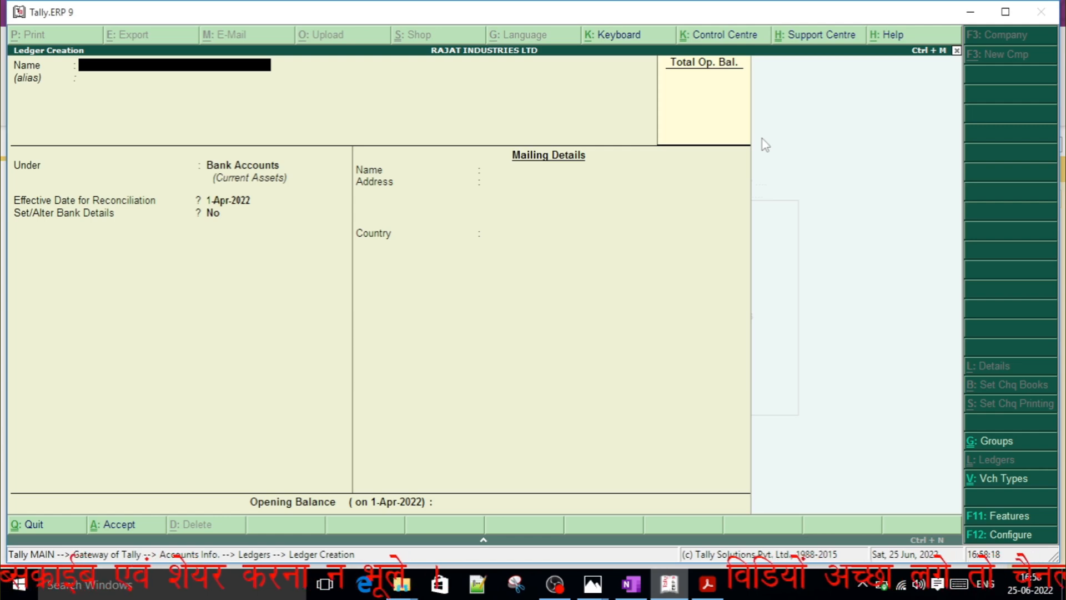
text(New)
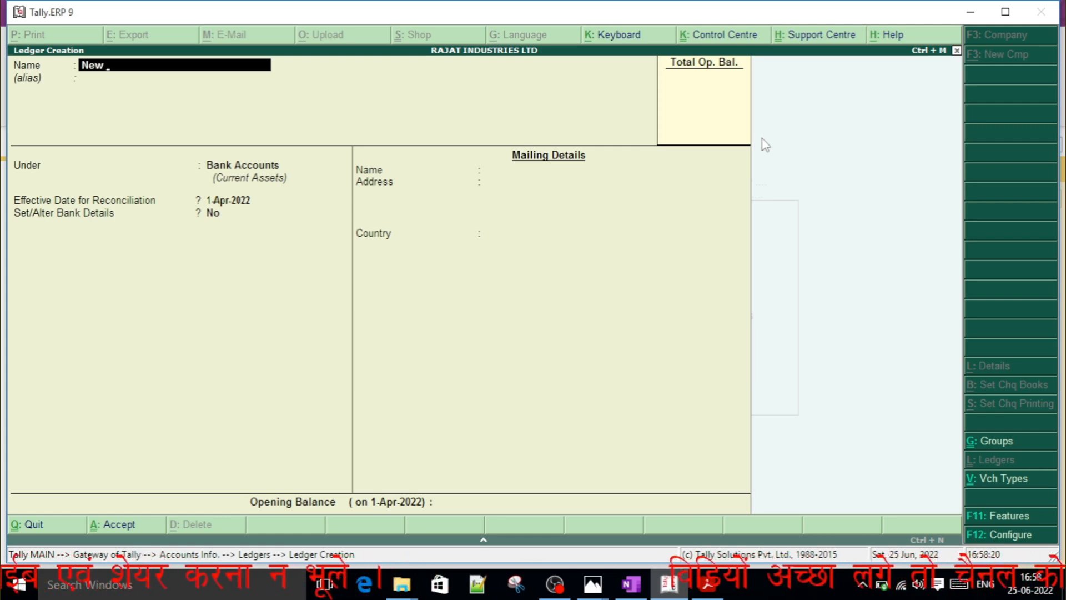
text(spaper Ac)
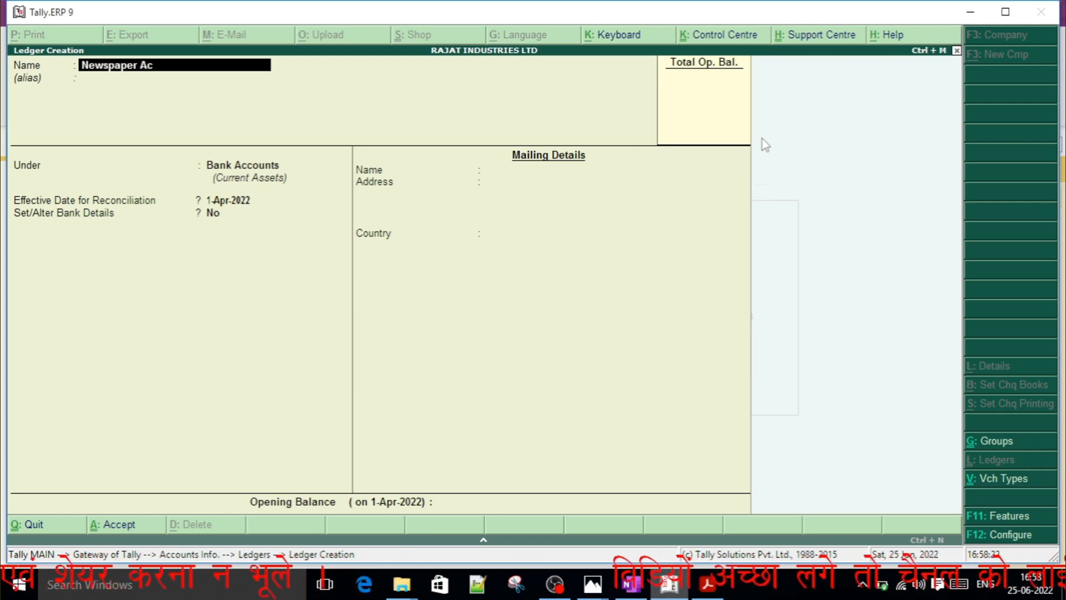
key(Return)
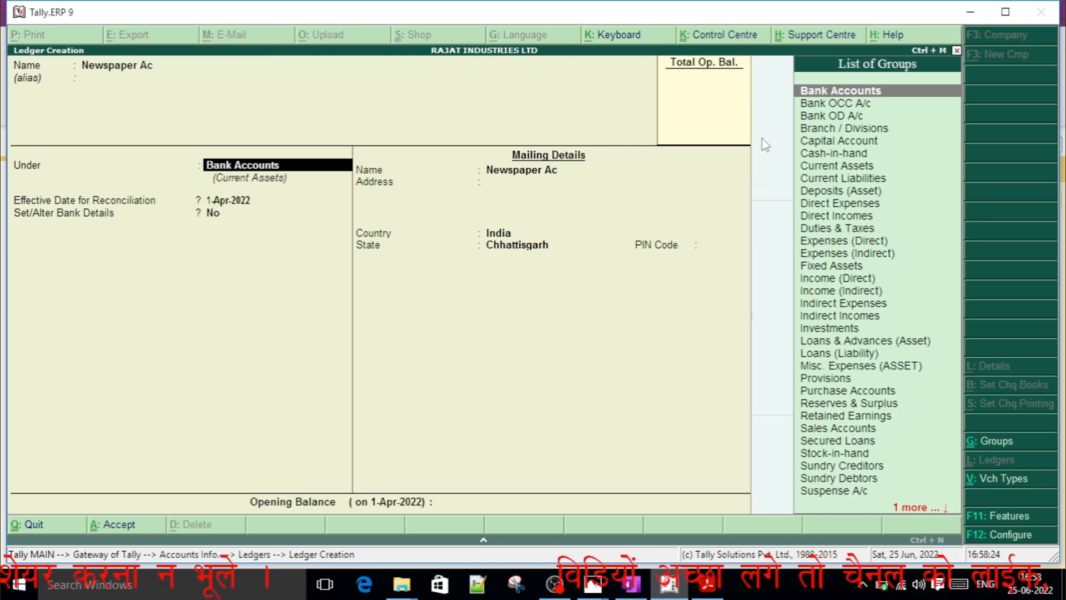
text(Ind)
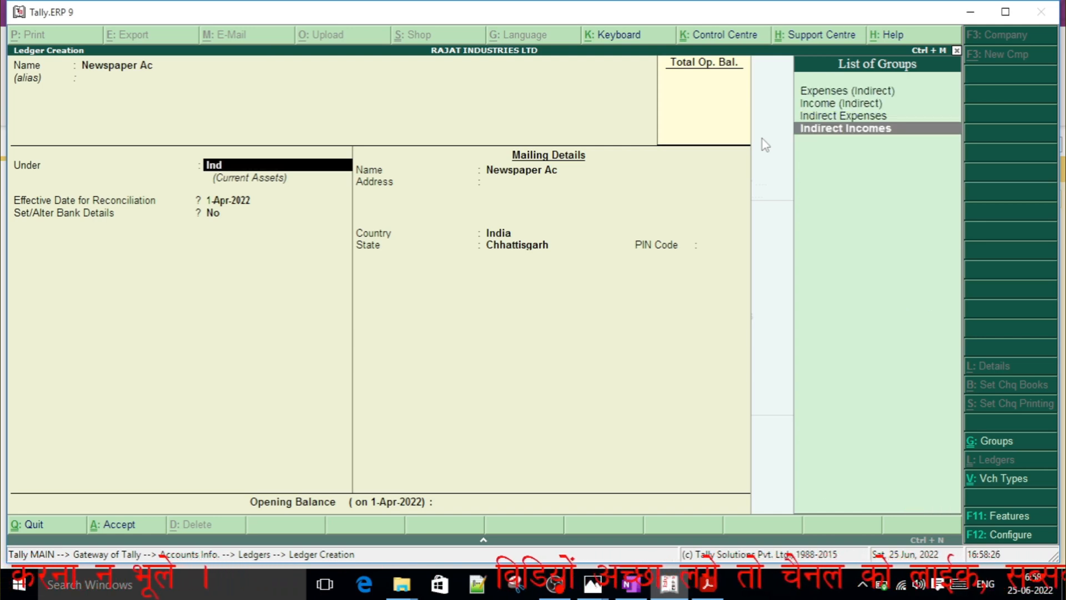
key(Up)
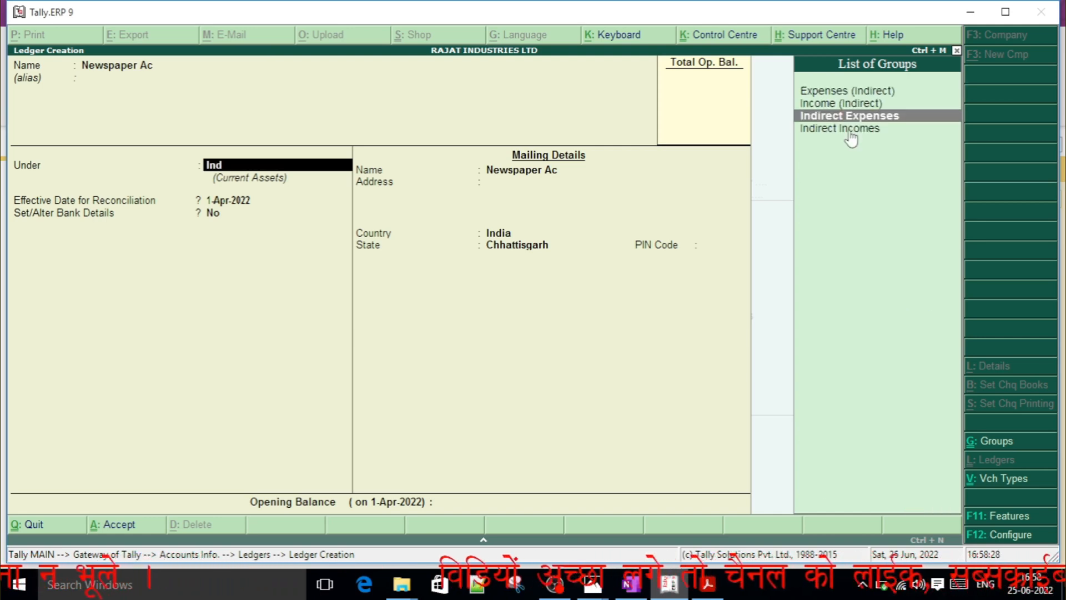
key(Return)
key(Return)
key(Return)
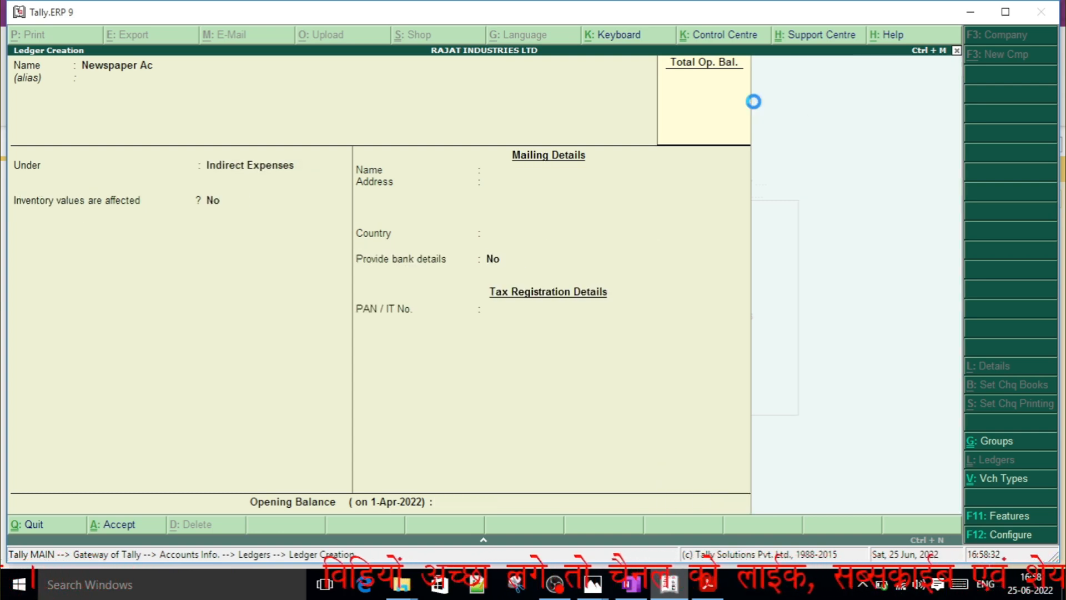
key(Return)
Check the fourth ledger in OneNote, and in Tally.ERP 9 name it Furniture Ac under the Fixed Assets group.
key(alt+Tab)
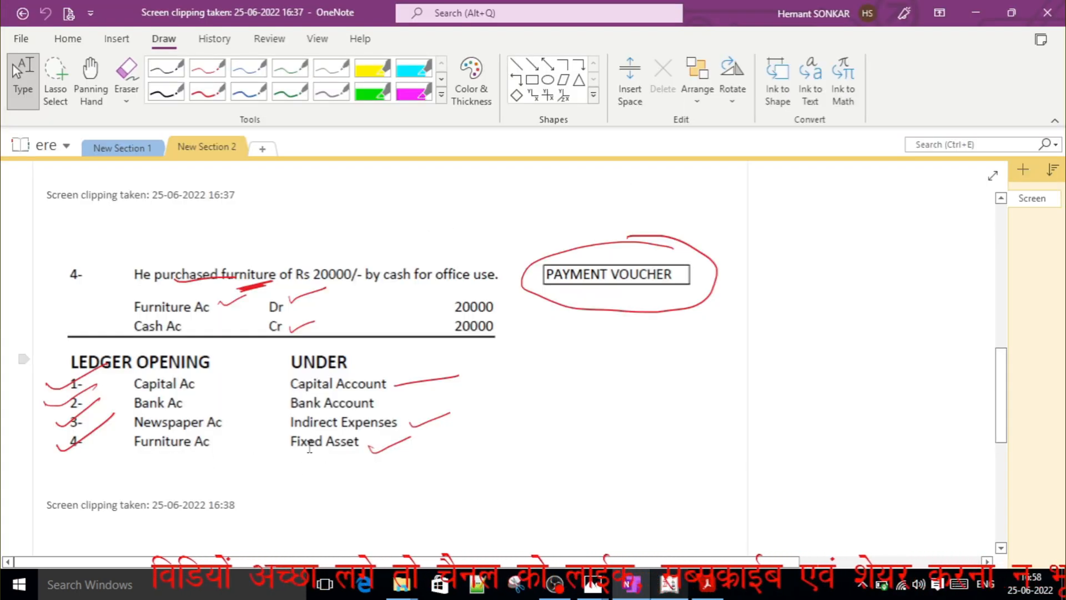
key(alt+Tab)
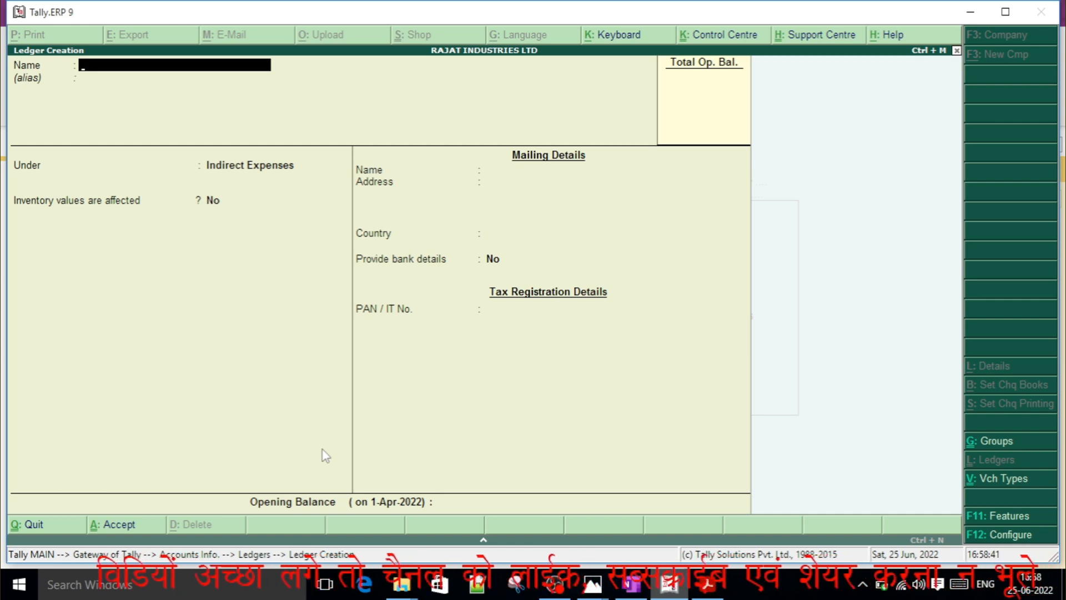
text(Furniture a)
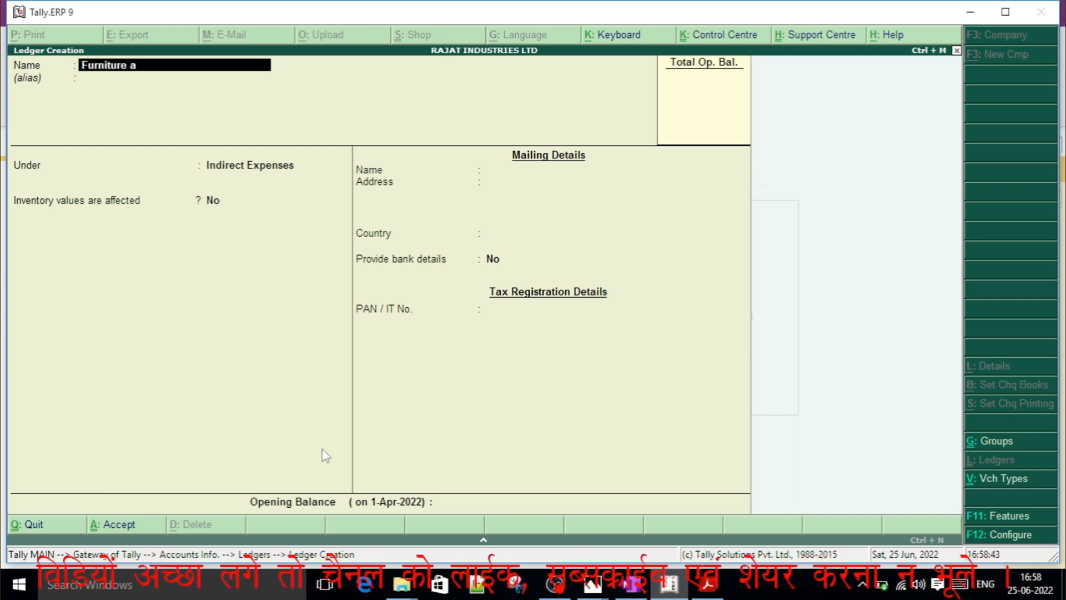
text(c)
key(Return)
key(Return)
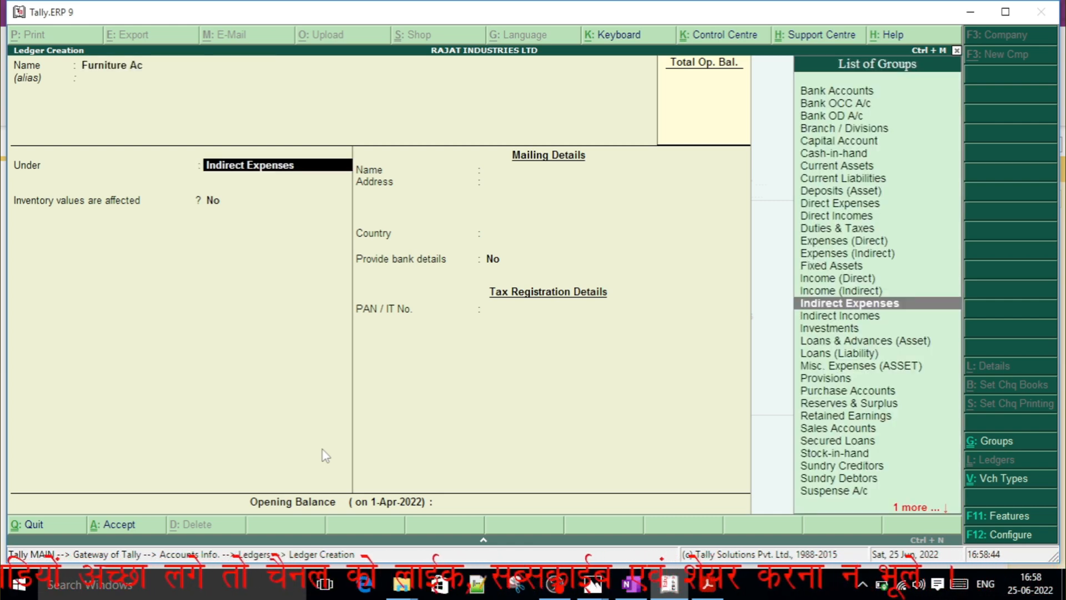
text(Fix)
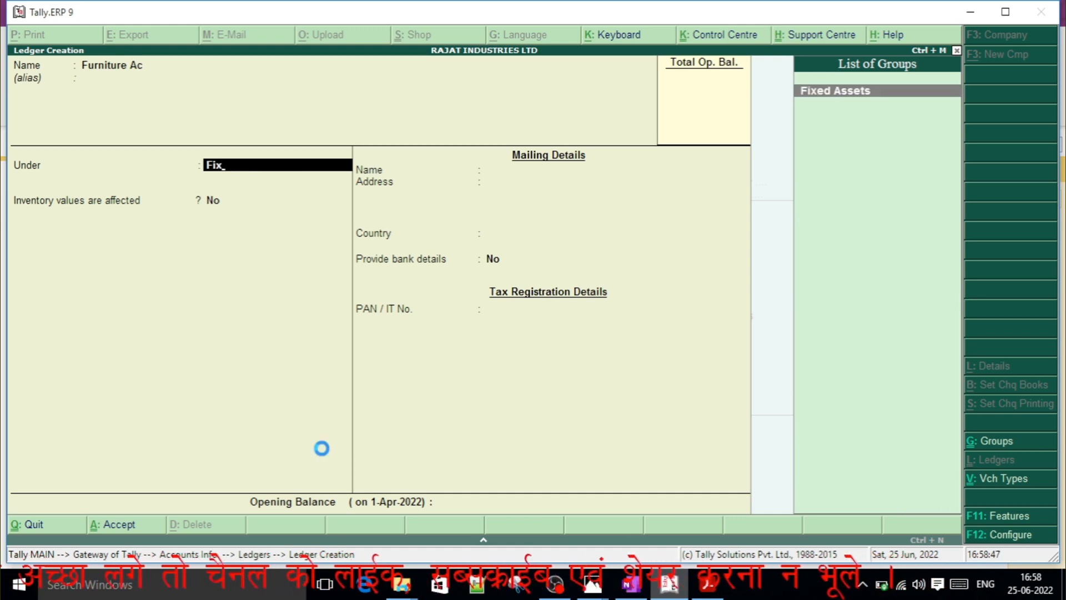
key(Return)
key(Return)
Keep the default inventory, mailing, bank and tax details without an opening balance, and save the Furniture Ac ledger.
key(Return)
key(Return)
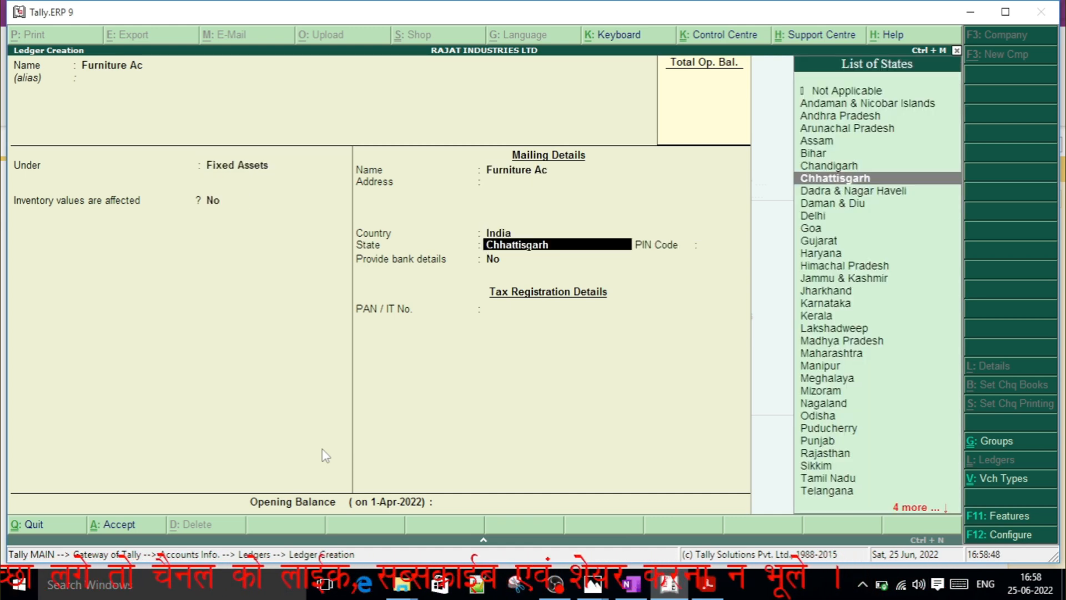
key(Return)
key(Return)
key(Return)
key(Return)
key(Return)
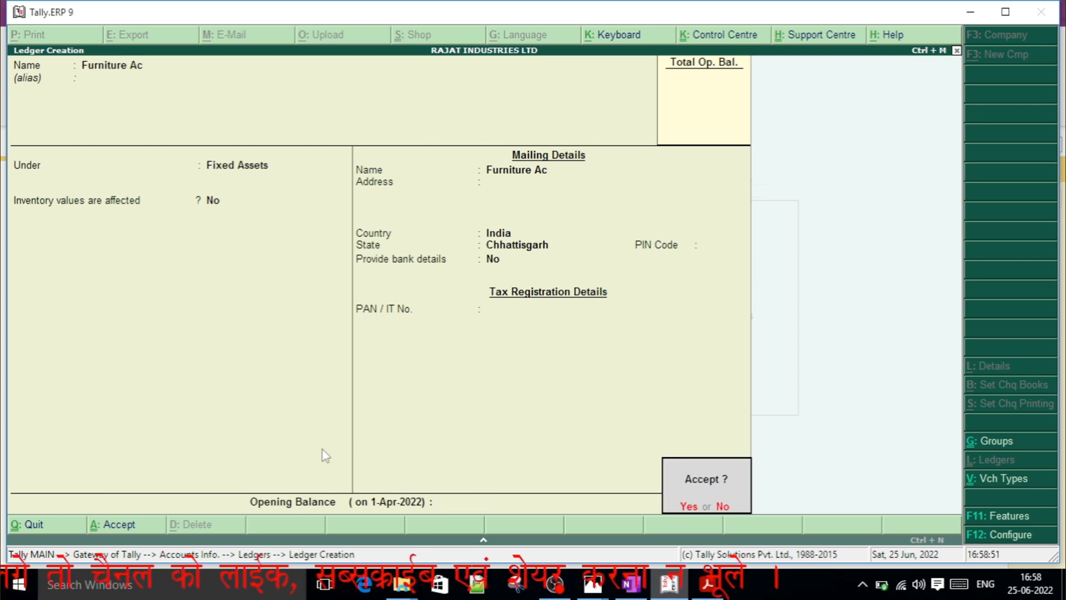
key(Return)
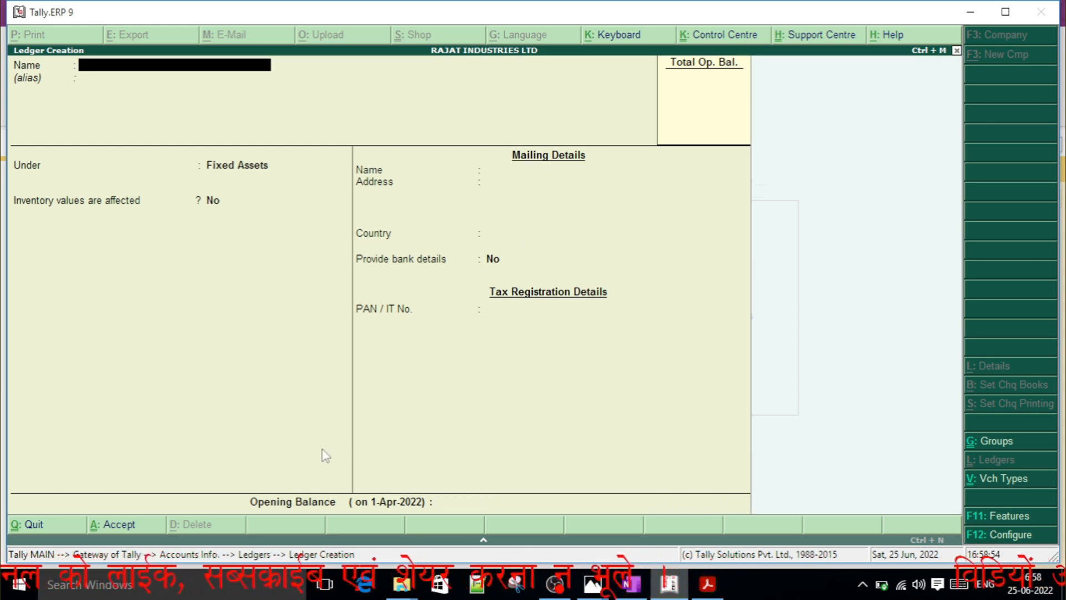
Leave ledger creation and look through the company's ledgers in the single-ledger display list.
key(Escape)
key(Return)
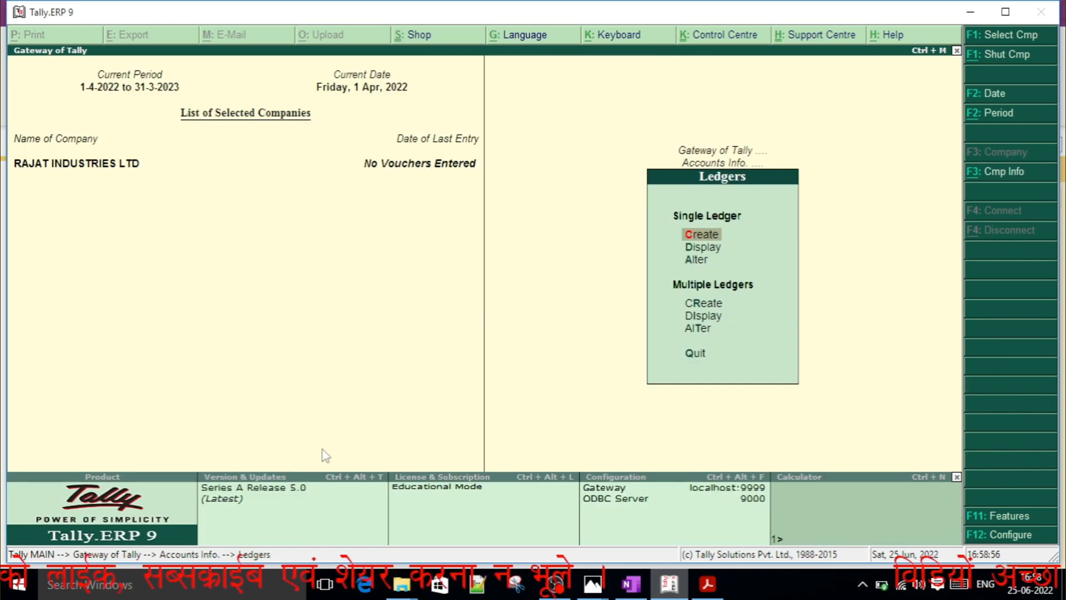
key(Down)
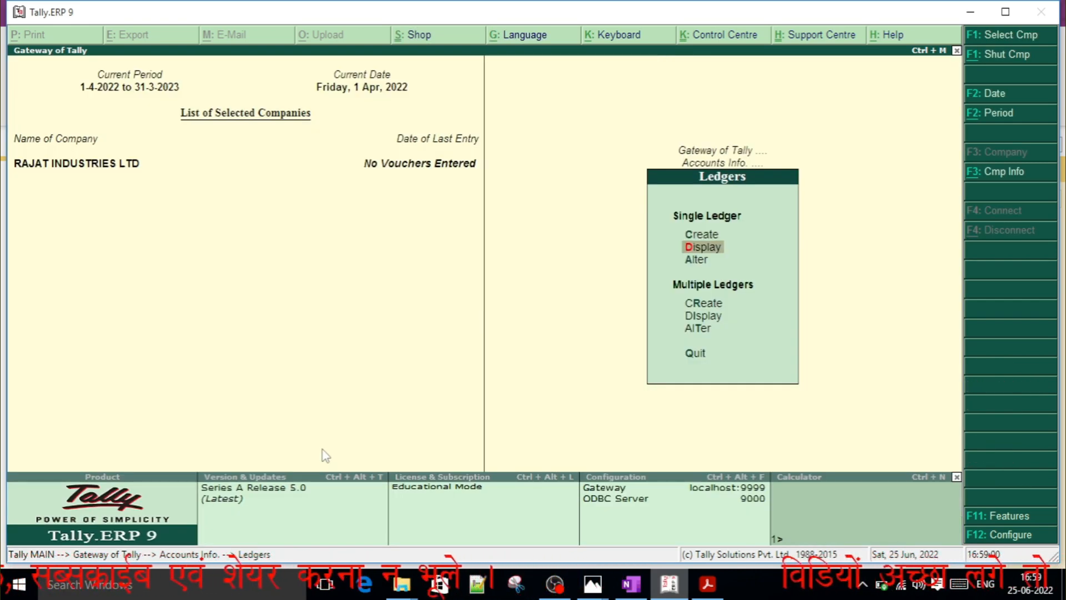
key(Return)
key(Down)
key(Down)
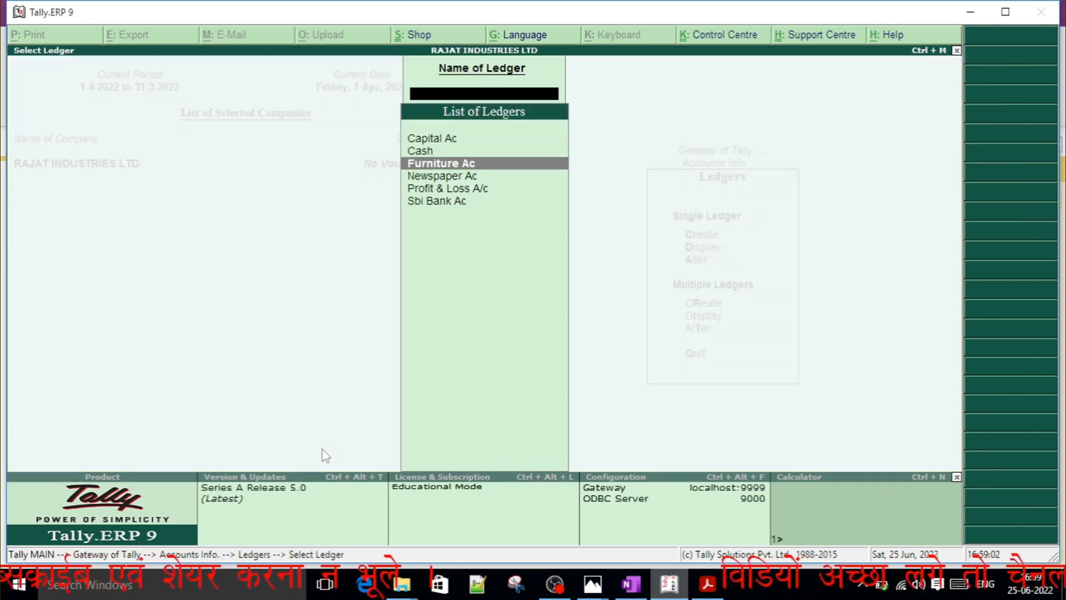
key(Up)
key(Up)
key(Down)
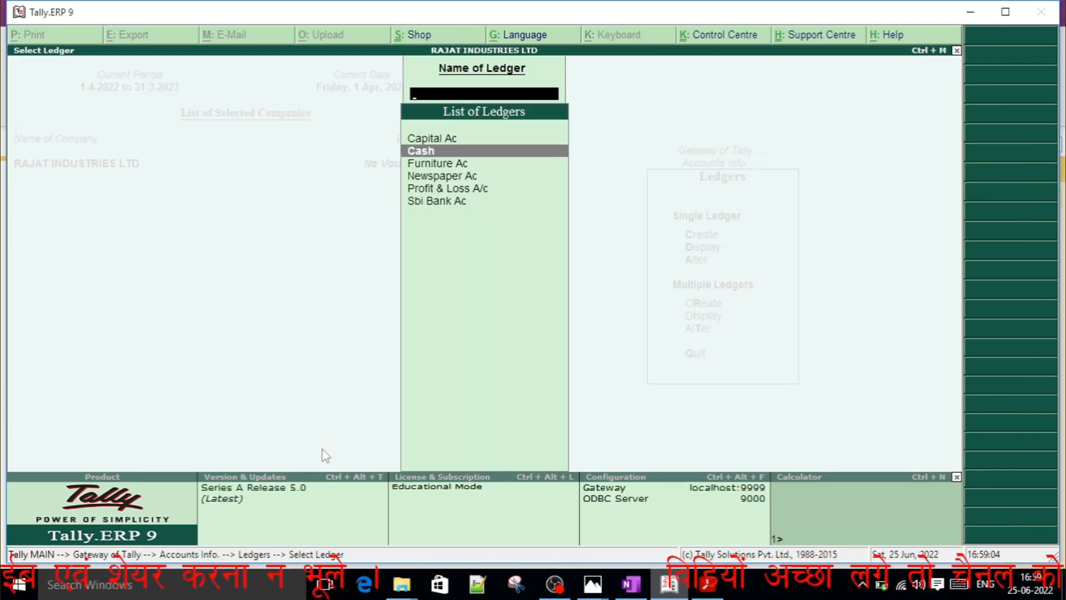
key(Down)
key(Down)
key(Down)
key(Down)
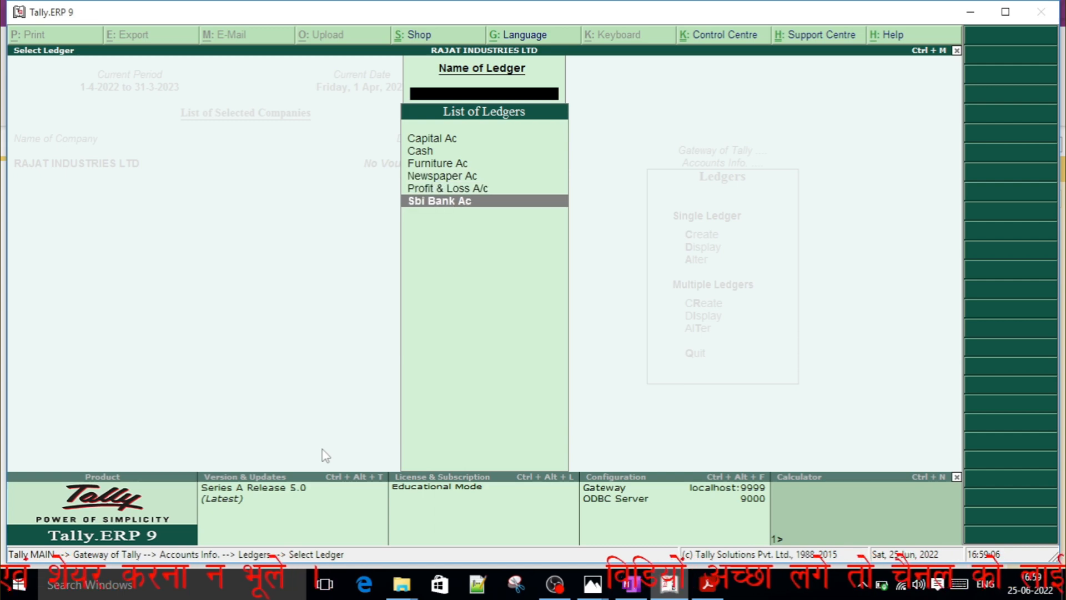
key(Up)
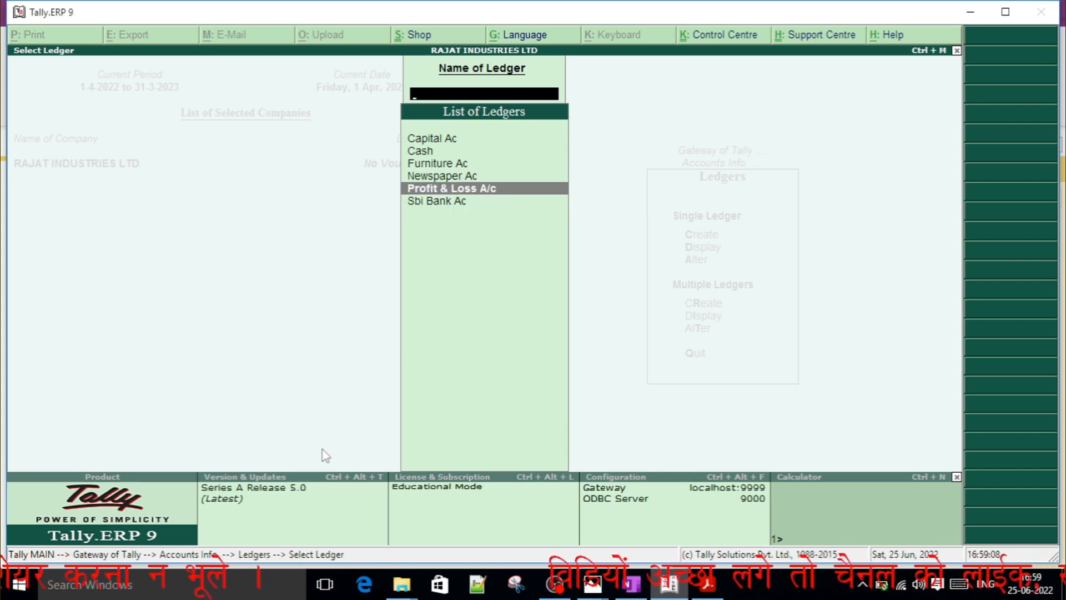
key(Up)
key(Up)
key(Up)
key(Down)
key(Down)
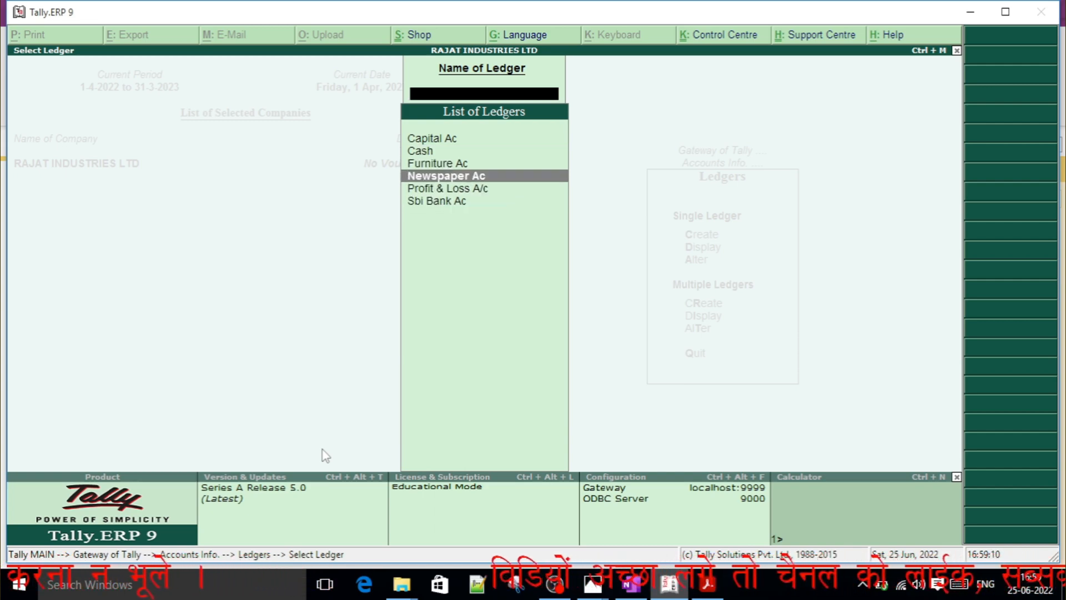
key(Down)
key(Up)
key(Up)
key(Up)
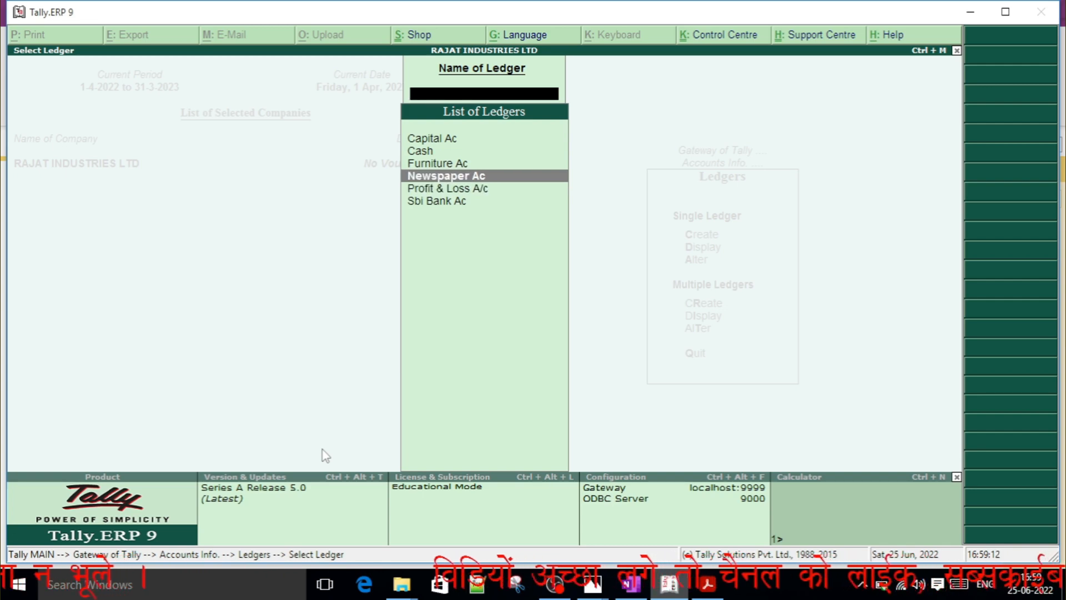
key(Down)
key(Down)
key(Down)
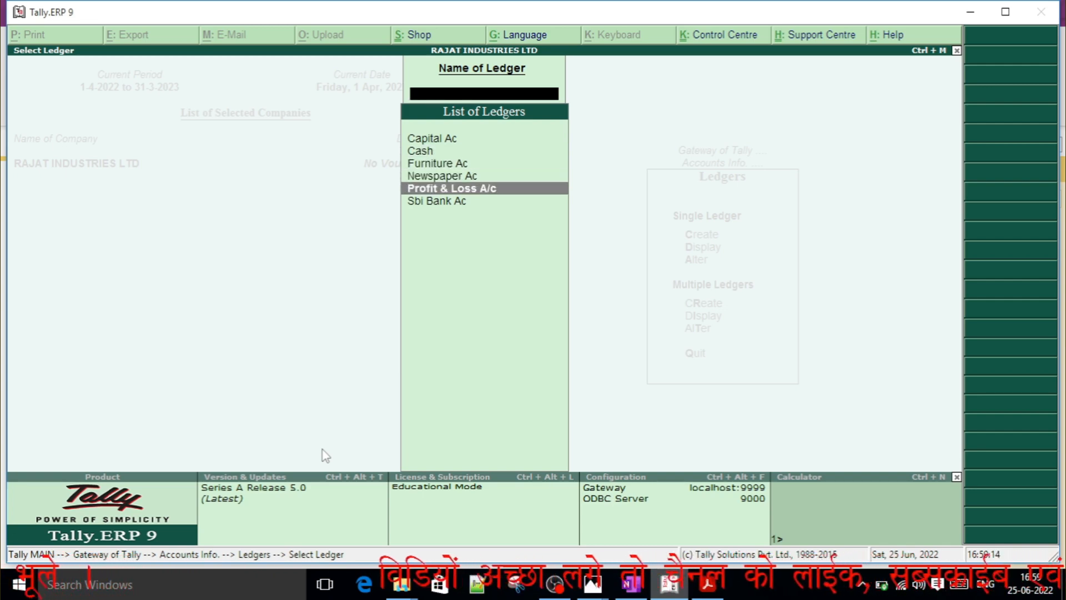
key(Up)
key(Up)
key(Up)
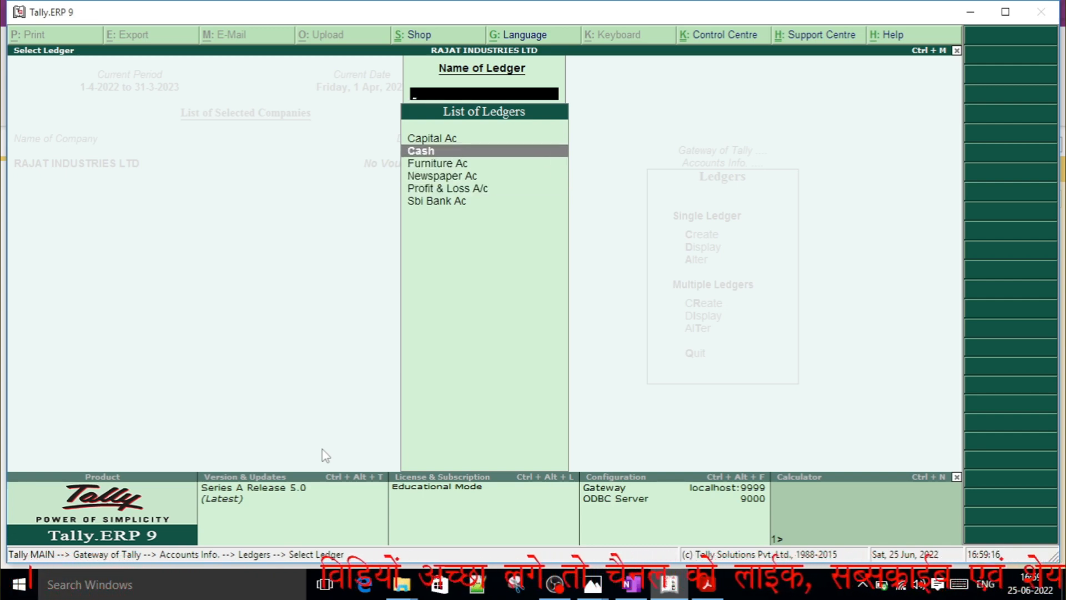
key(Down)
key(Down)
key(Down)
key(Down)
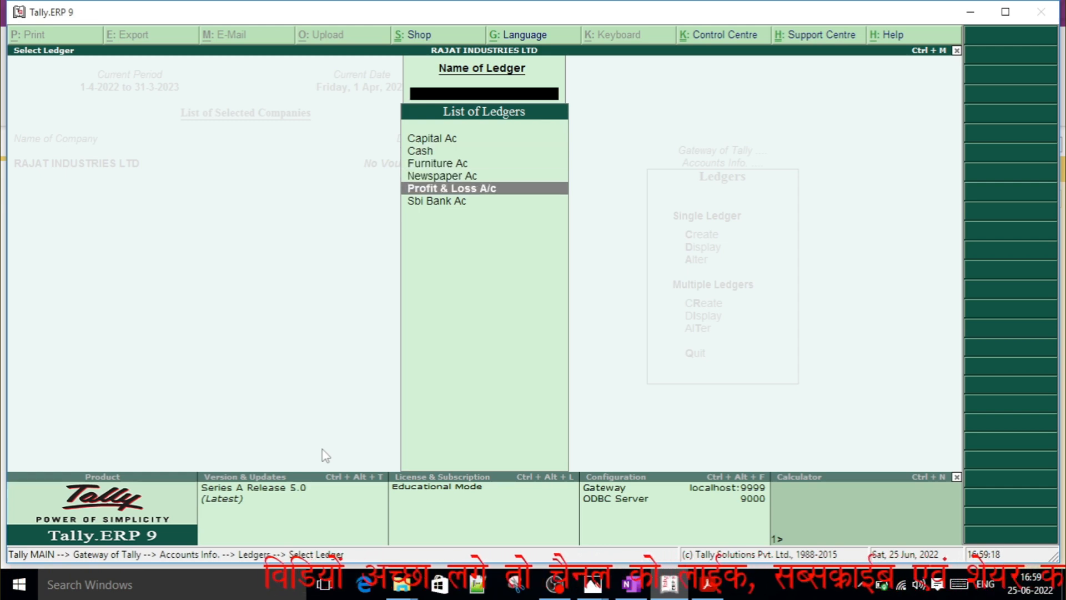
key(Up)
key(Up)
key(Up)
key(Up)
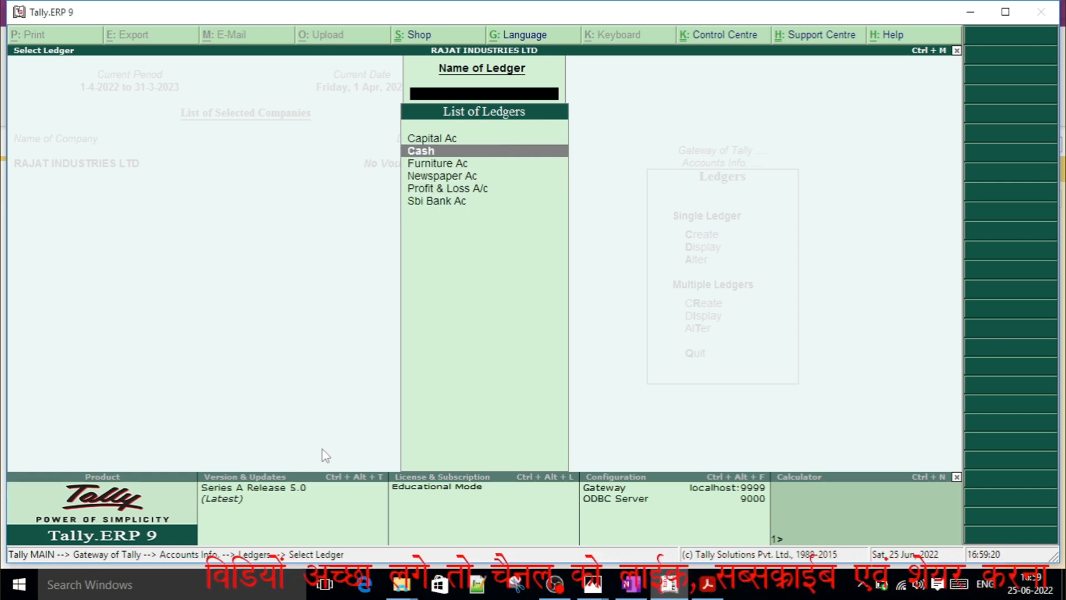
key(Up)
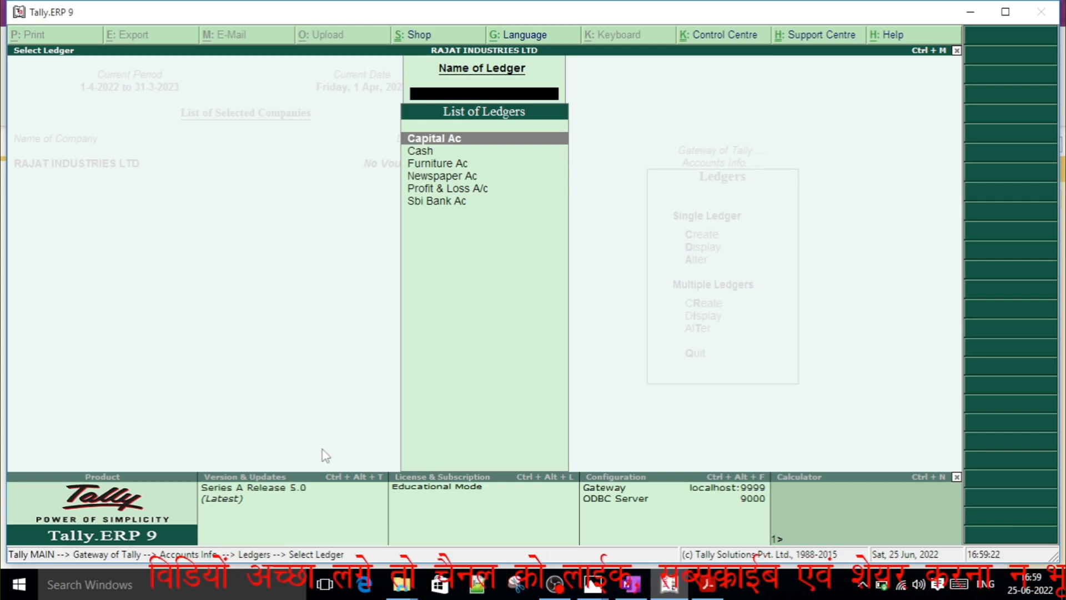
Display the Capital Ac ledger to check its group, and return to the Gateway of Tally.
key(Return)
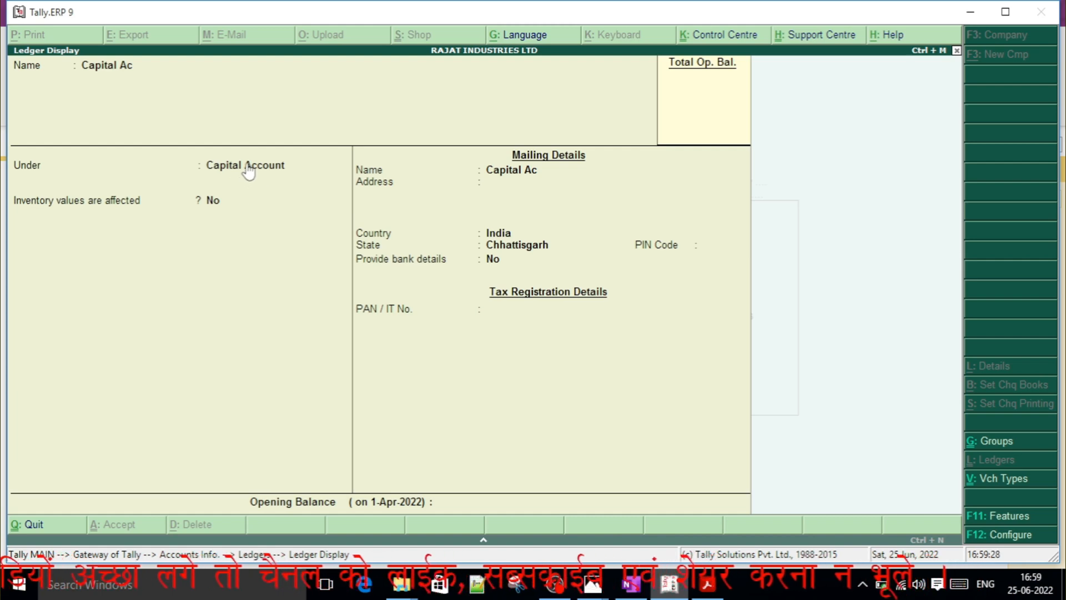
key(Escape)
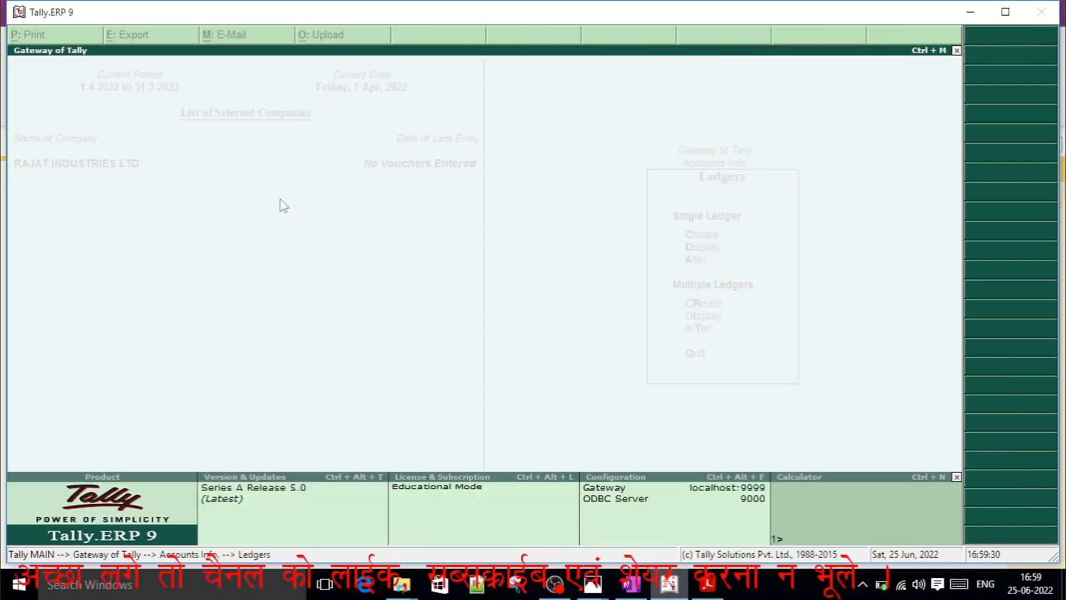
key(Escape)
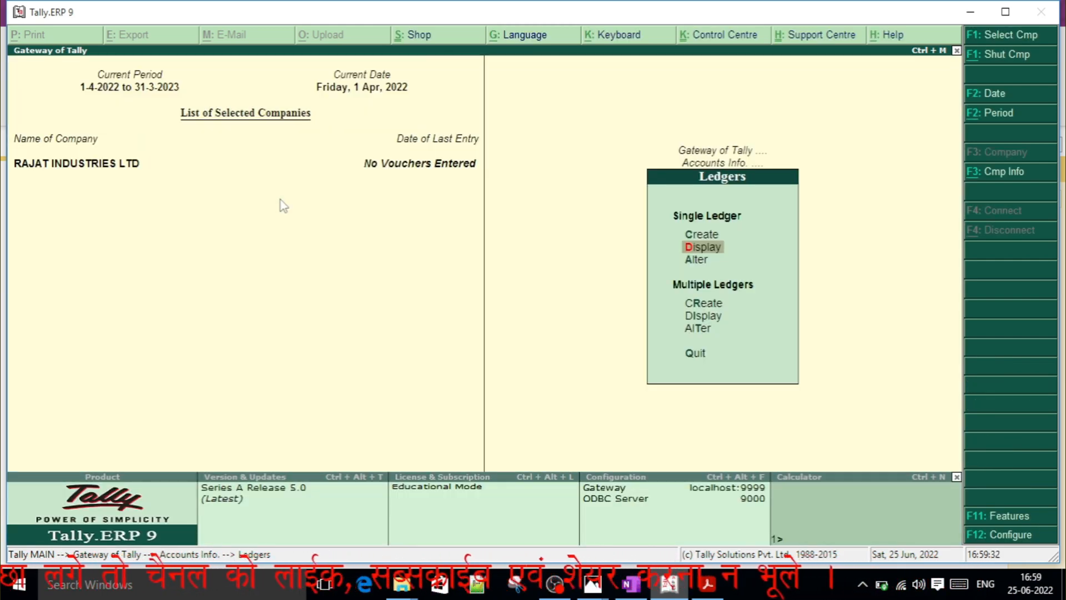
key(Escape)
key(Escape)
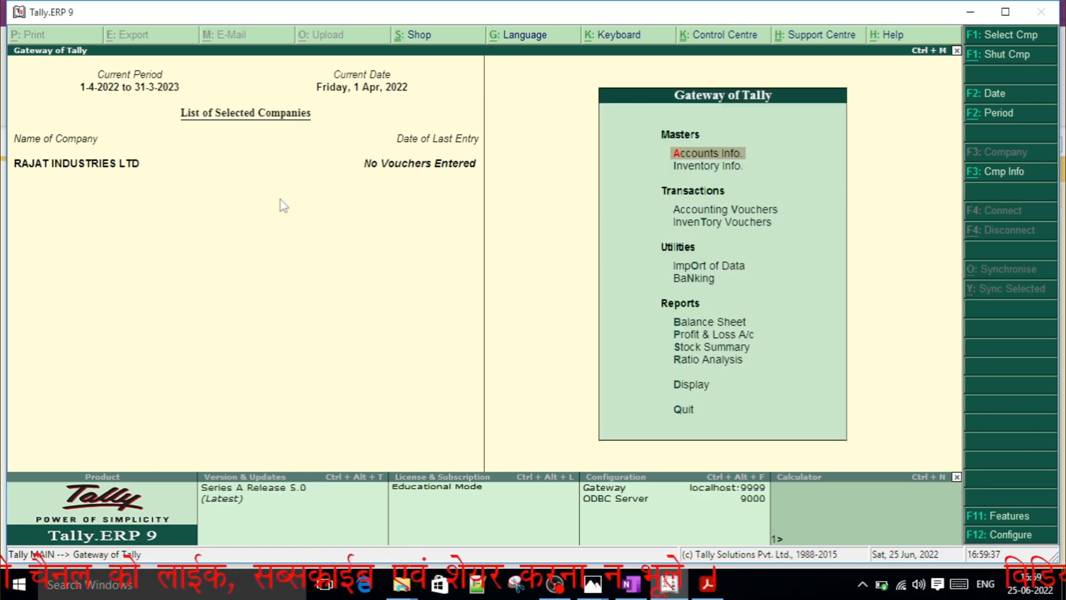
Switch to OneNote and review the exercise's journal entries with the voucher type assigned to each.
key(alt+Tab)
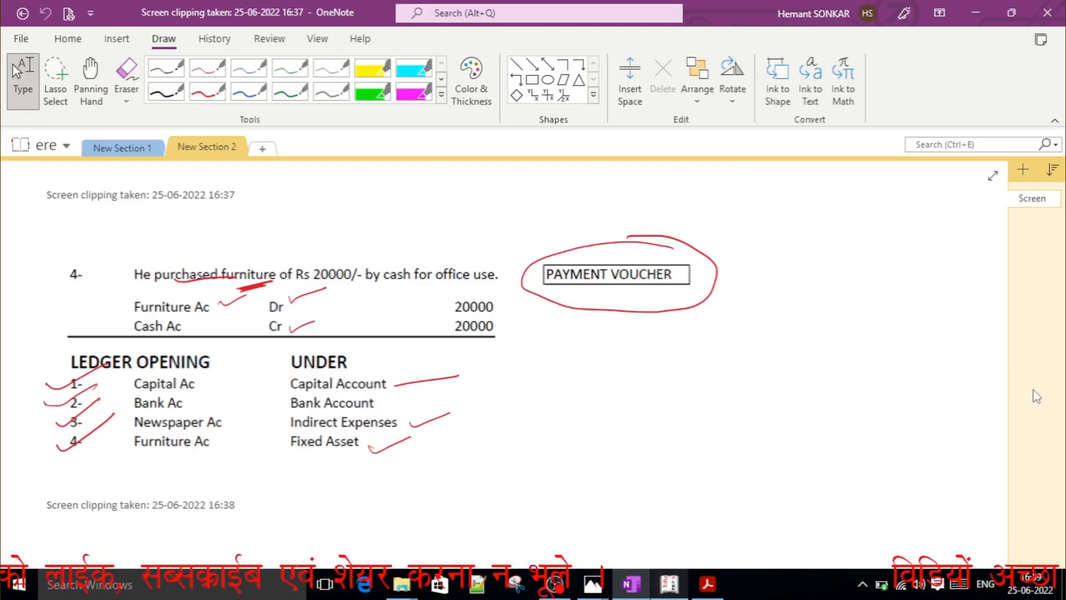
drag(1003, 361, 1003, 307)
scroll(1004, 308, up, 3)
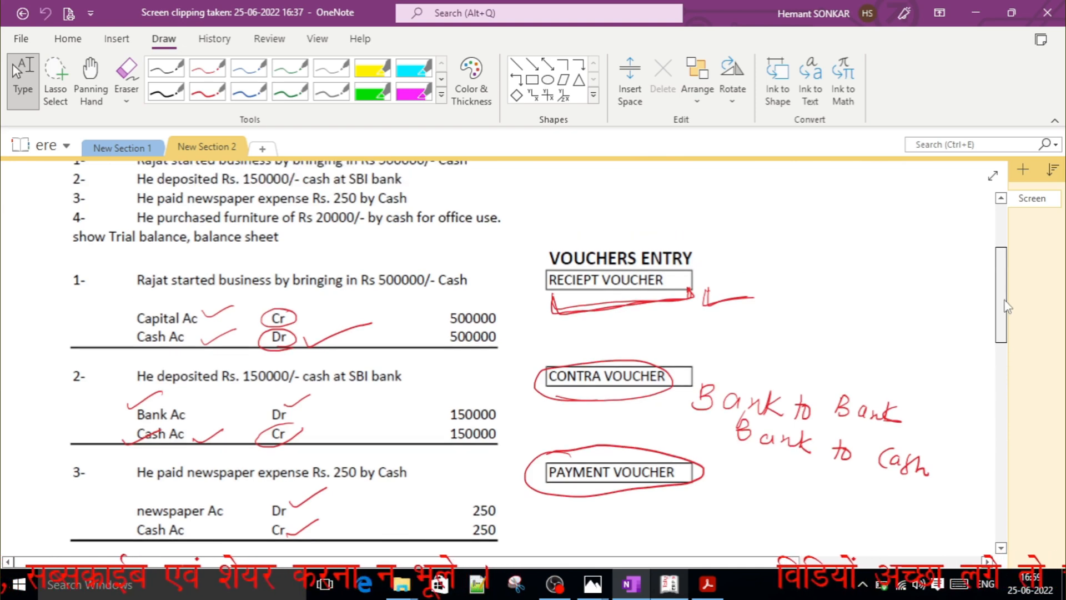
scroll(1008, 308, down, 1)
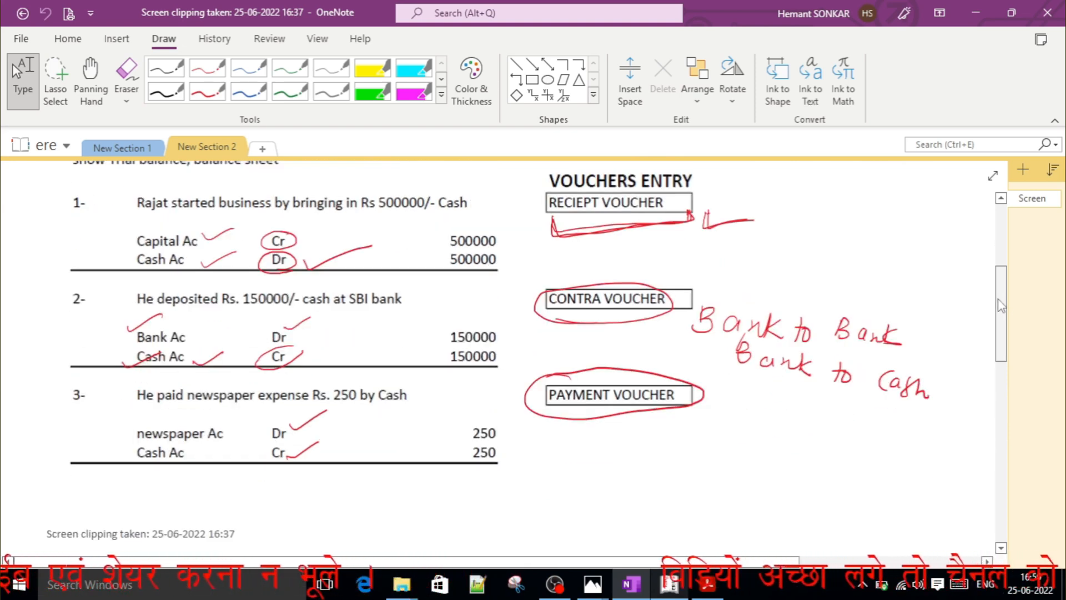
scroll(1000, 286, up, 1)
scroll(1001, 286, up, 1)
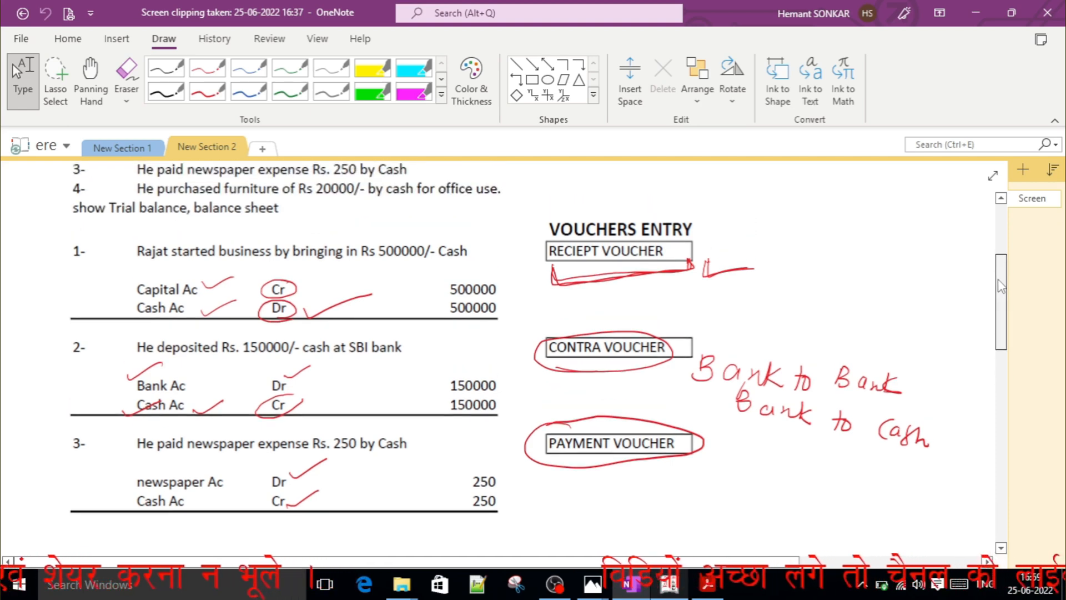
scroll(1001, 286, down, 2)
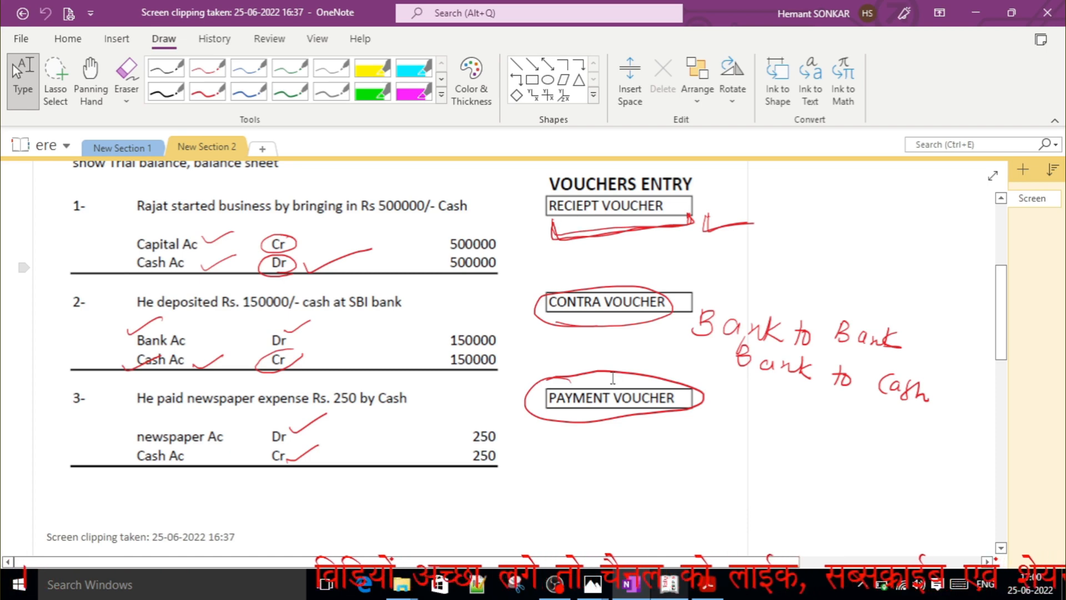
Switch to Tally.ERP 9 and start a new Receipt voucher in Accounting Vouchers.
key(alt+Tab)
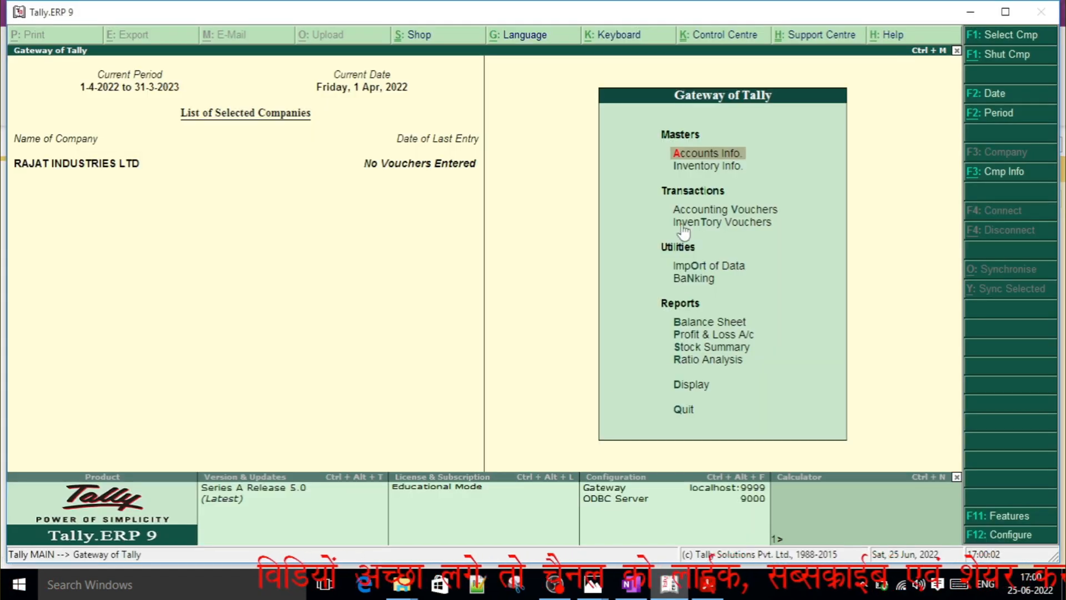
key(Down)
key(Down)
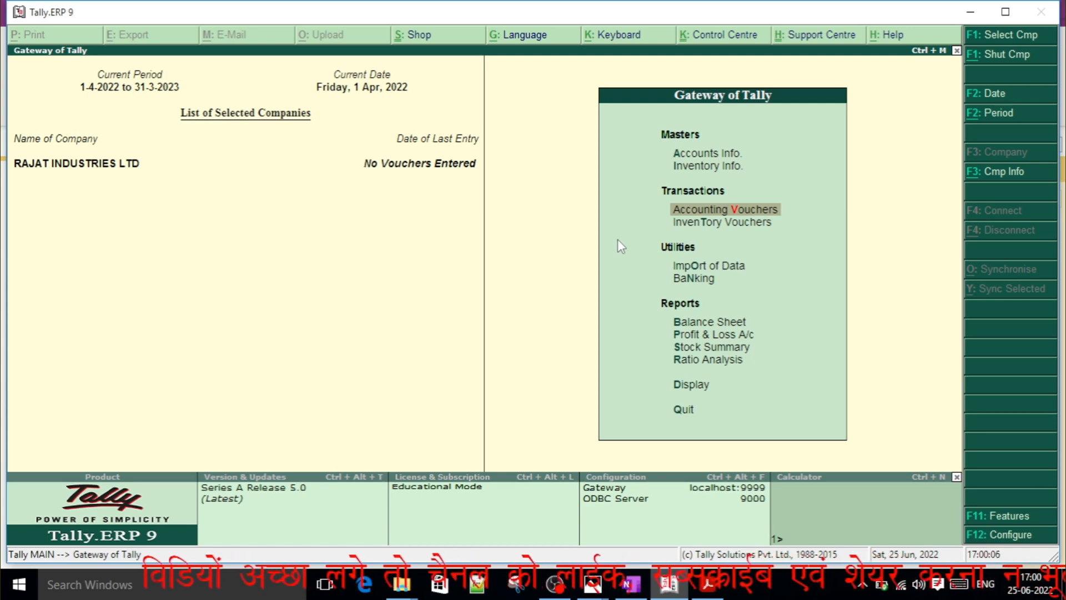
key(Return)
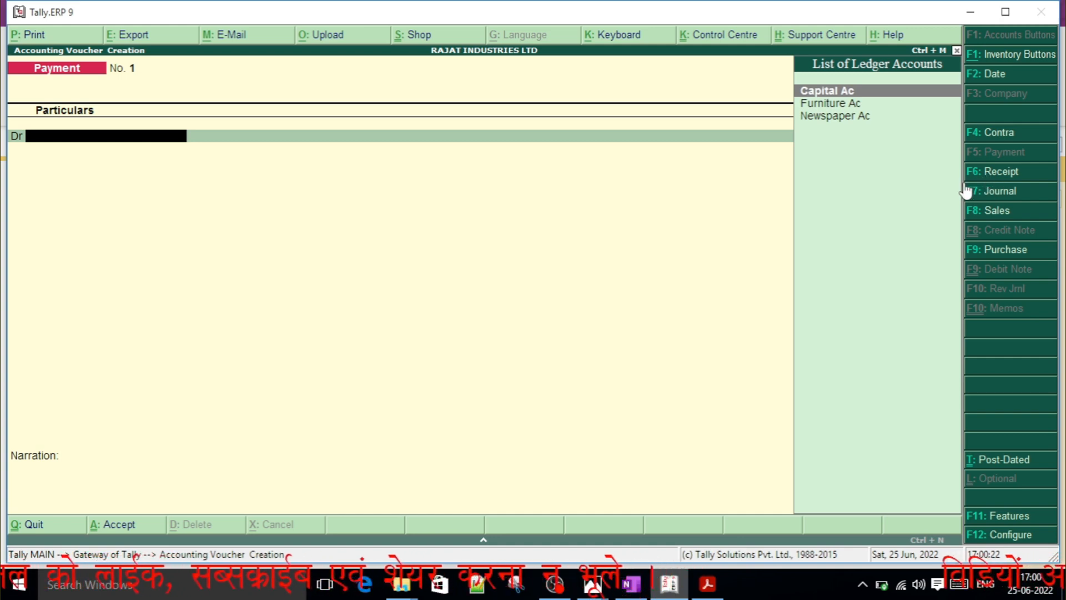
click(1004, 173)
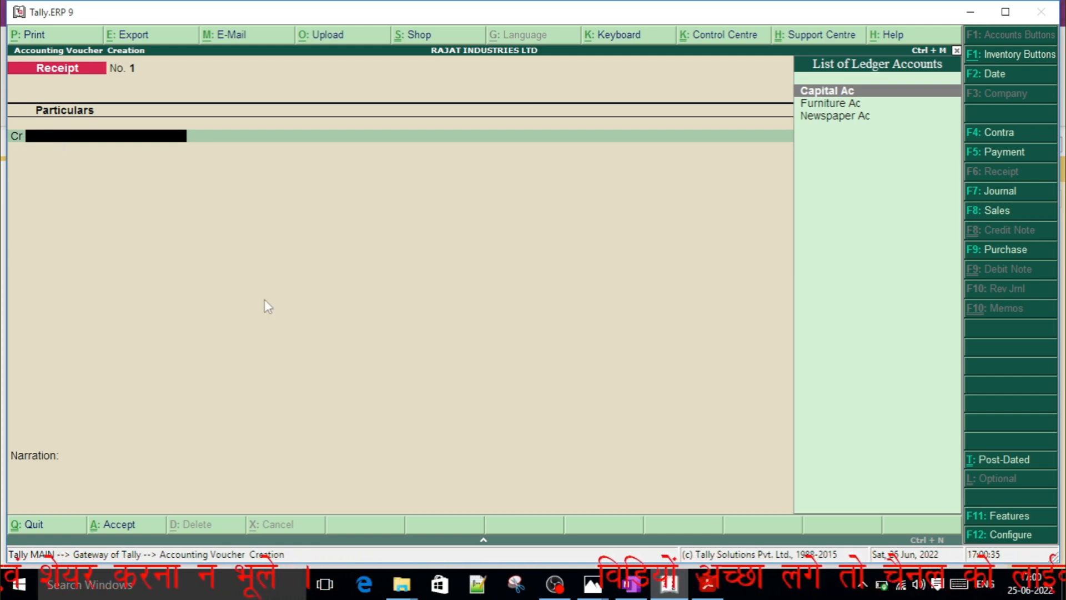
Check the first journal entry in OneNote, and in the Tally.ERP 9 receipt voucher credit Capital Ac with 500000.
key(alt+Tab)
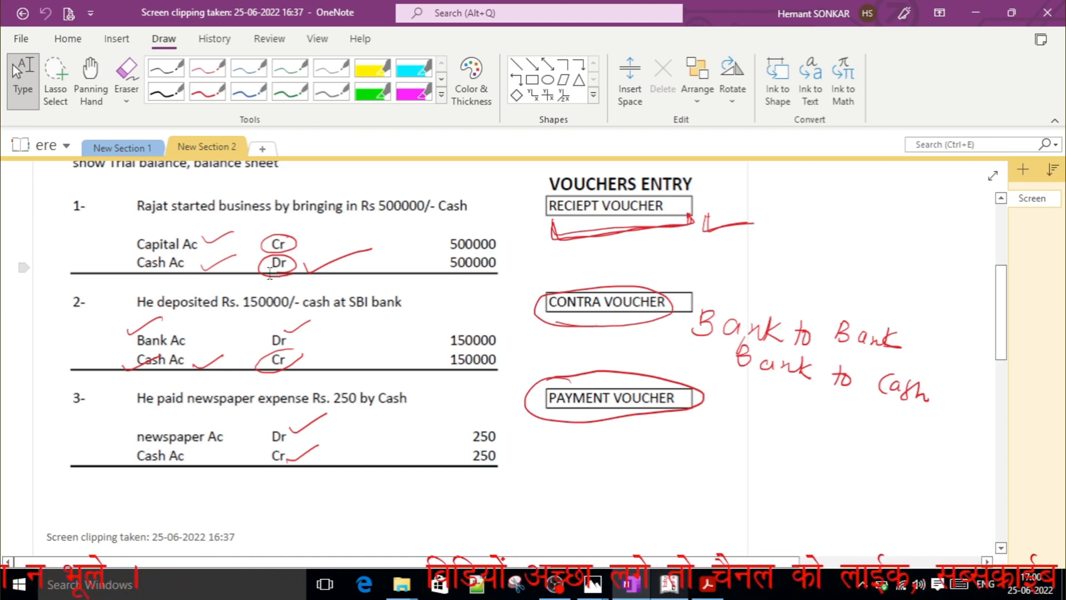
key(alt+Tab)
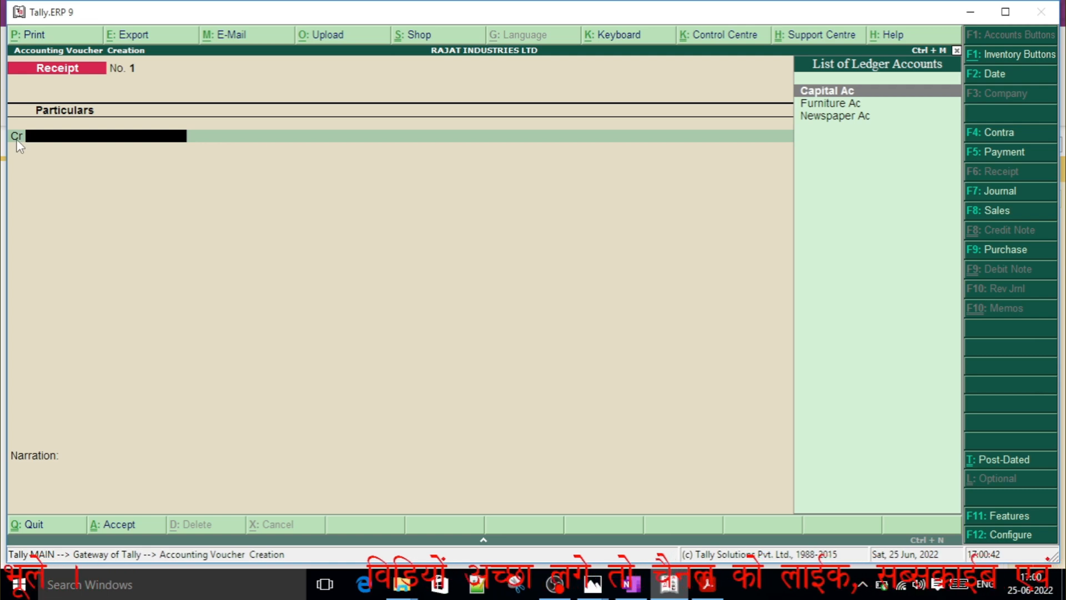
key(alt+Tab)
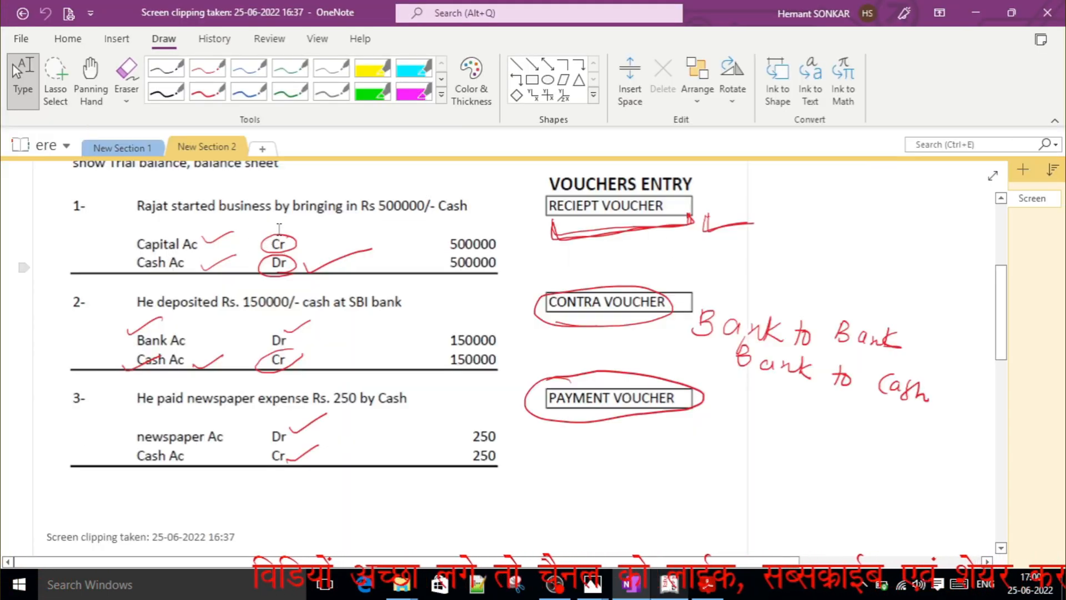
key(alt+Tab)
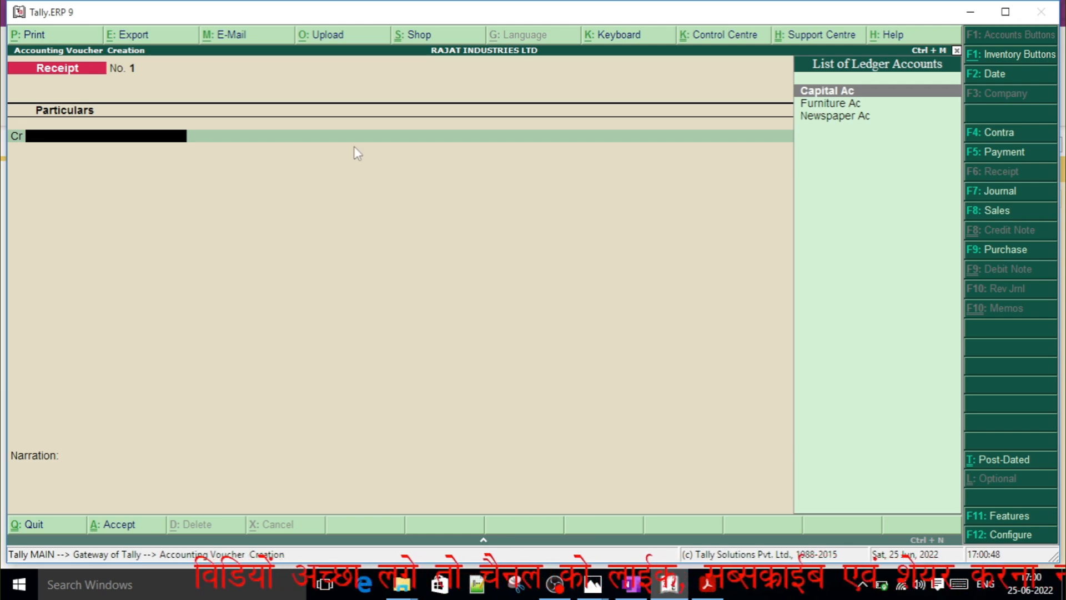
text(C)
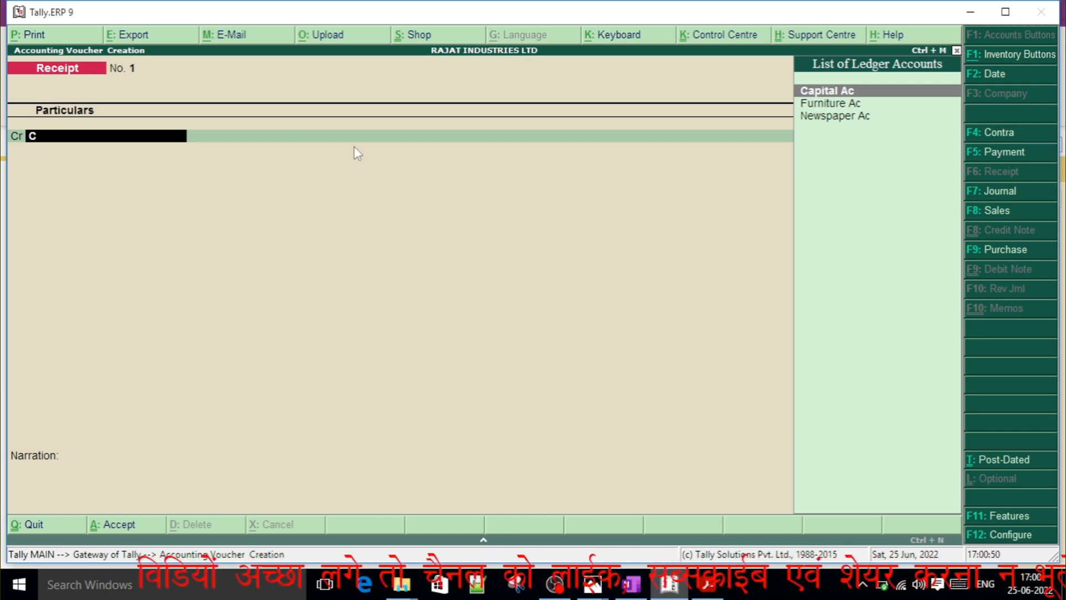
key(Return)
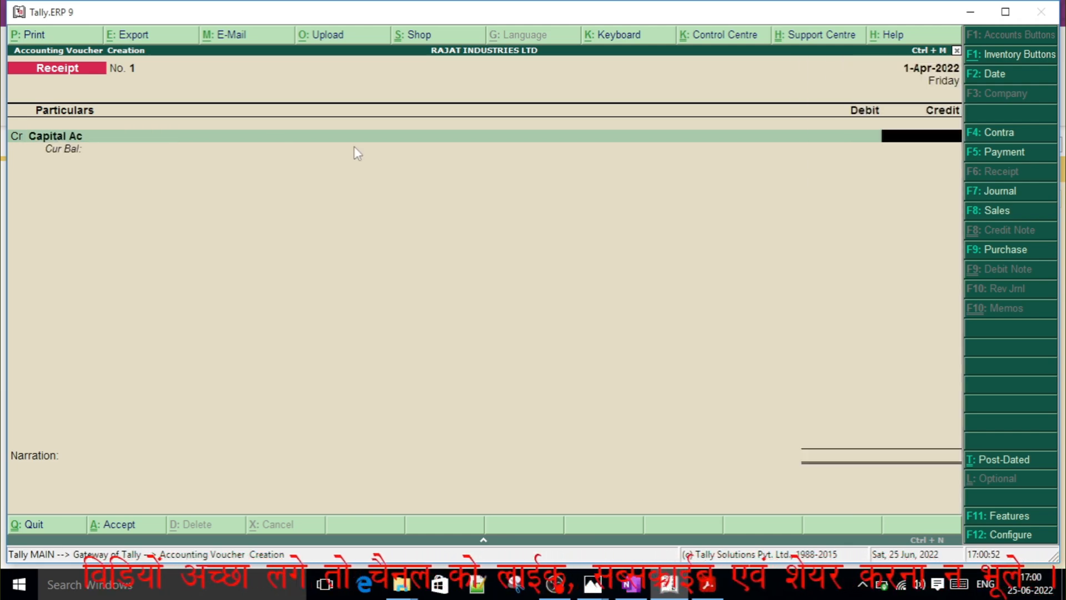
text(500000)
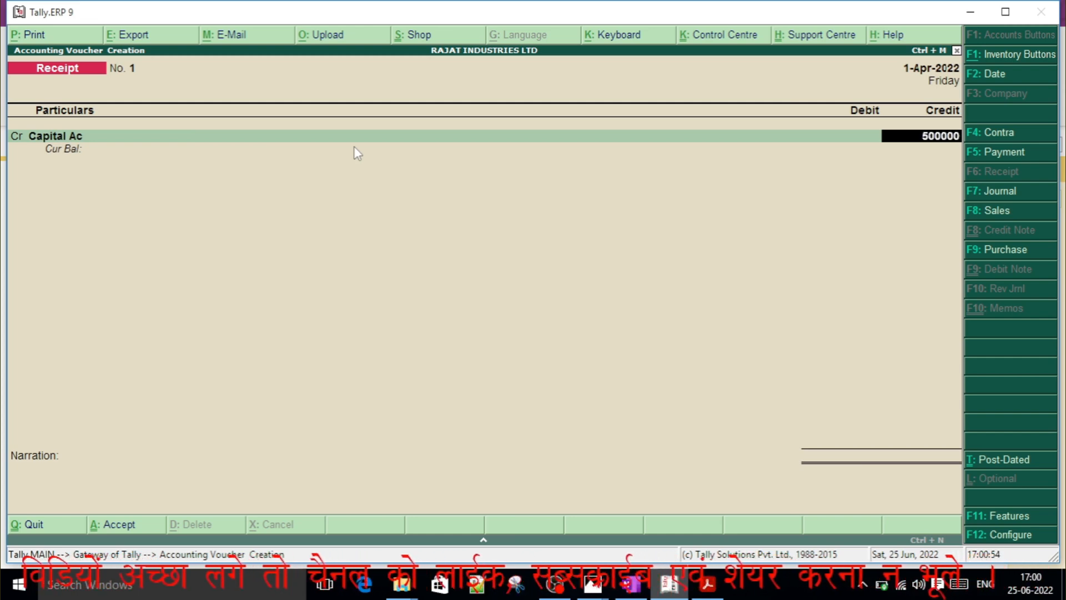
key(Return)
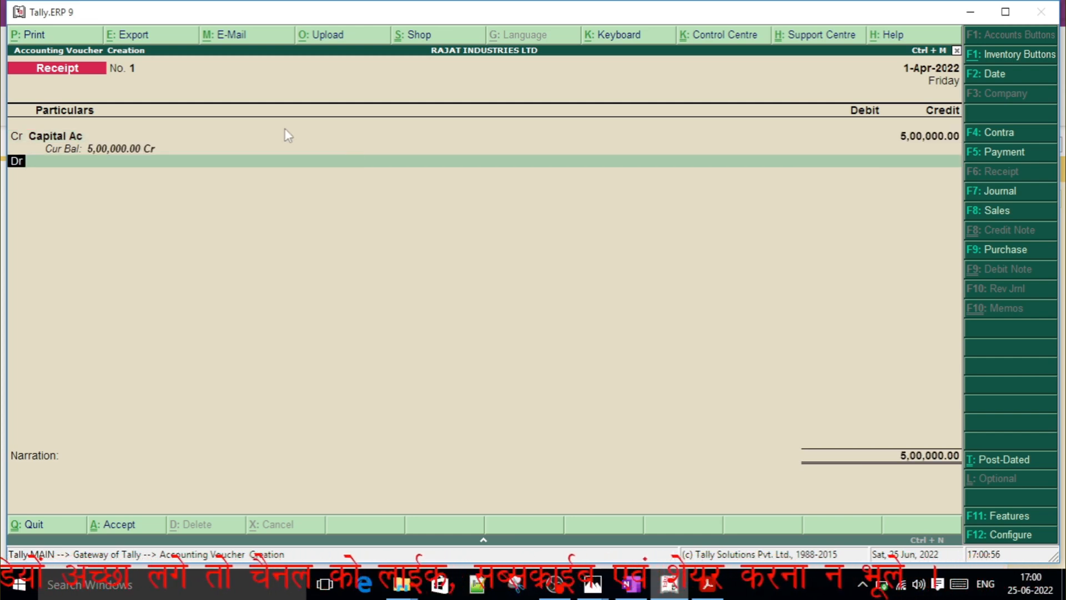
Debit Cash with 500000 in the receipt voucher.
key(Return)
text(Cas)
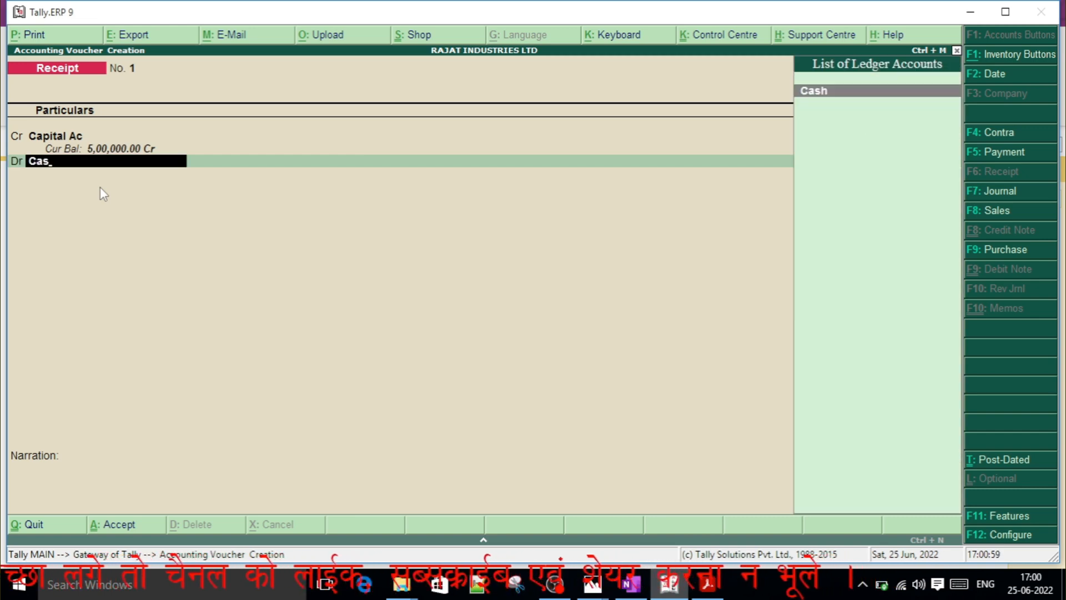
key(Return)
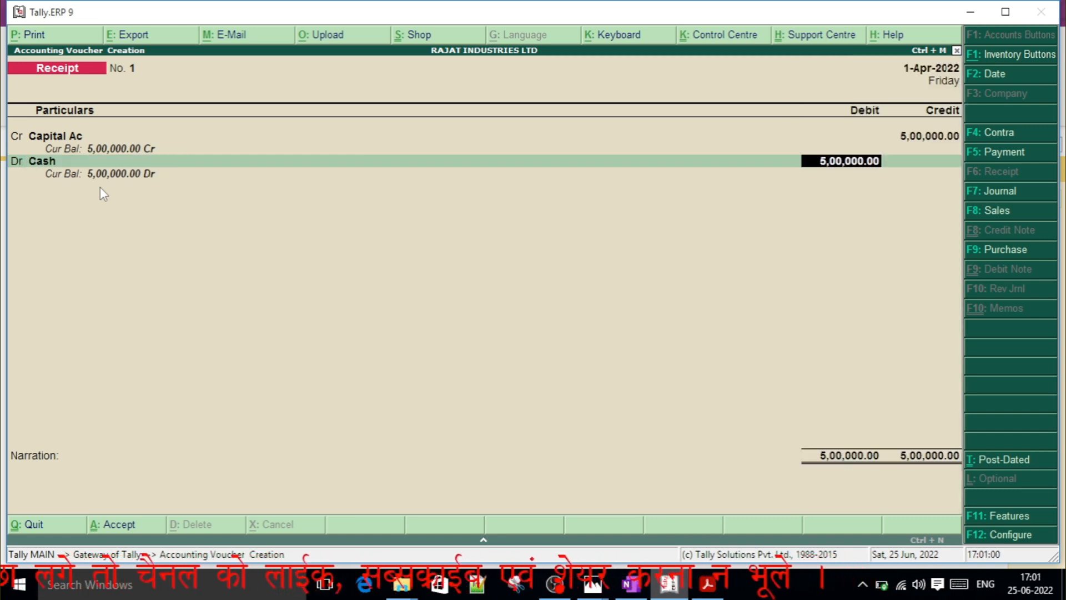
key(Return)
Enter the narration "being business started by cash" and save the receipt voucher.
text(b)
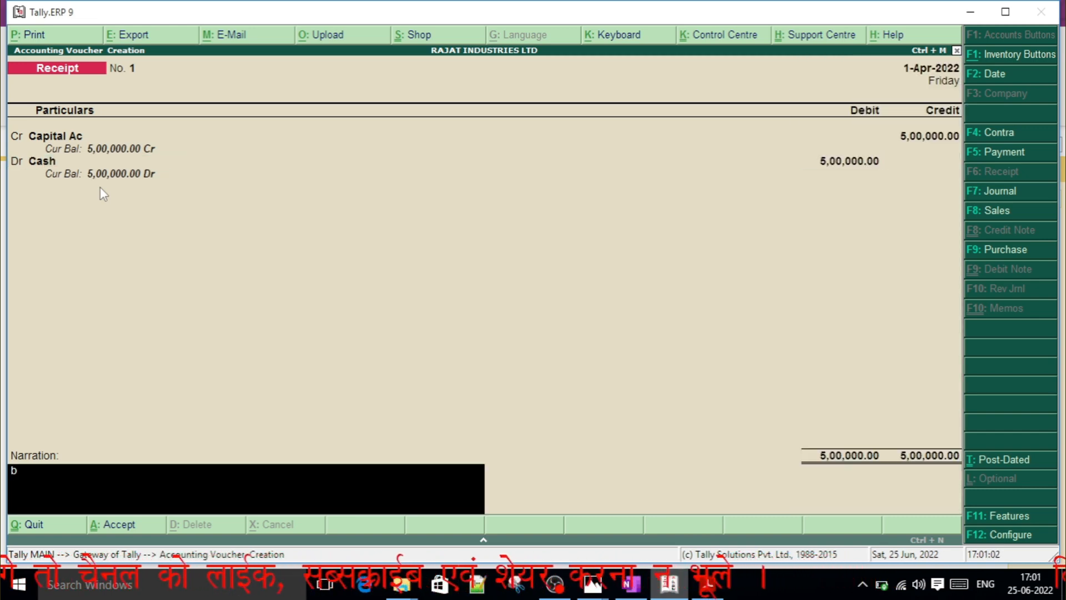
text(eaing)
key(BackSpace)
key(BackSpace)
key(BackSpace)
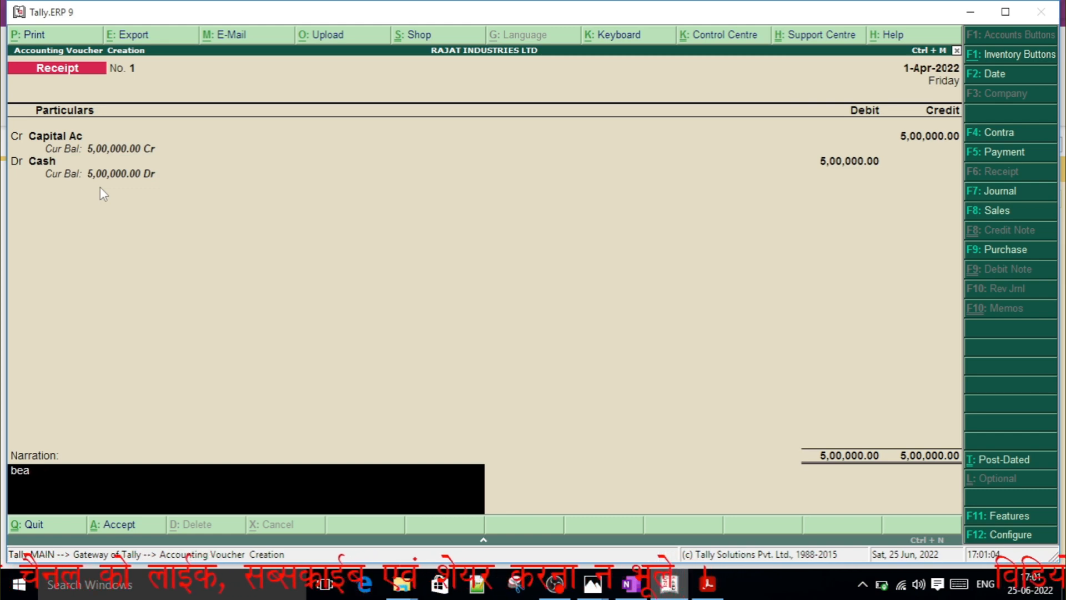
text(in)
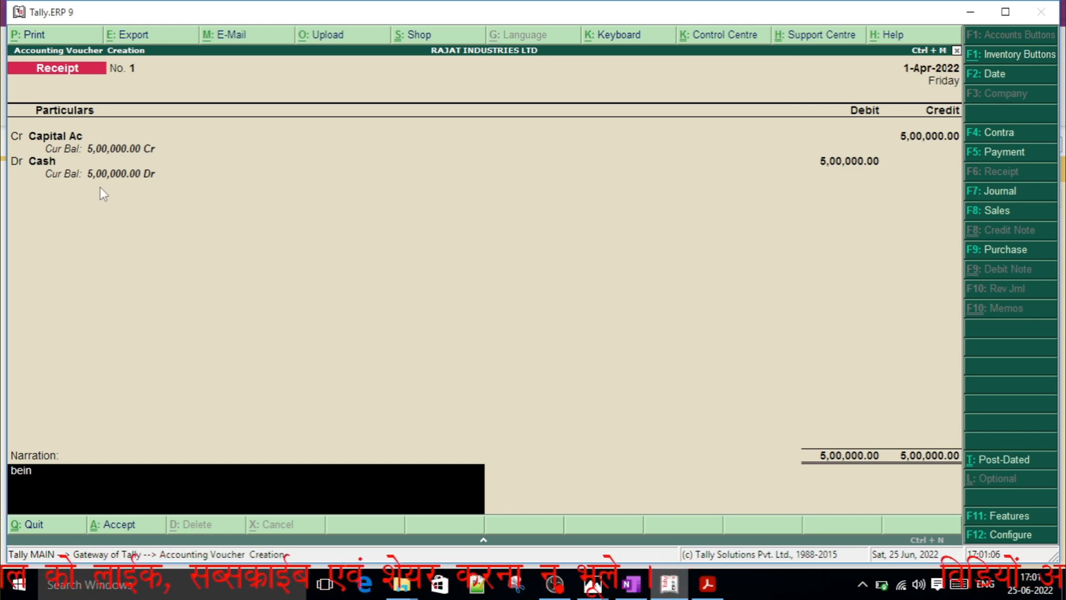
text(g busines s)
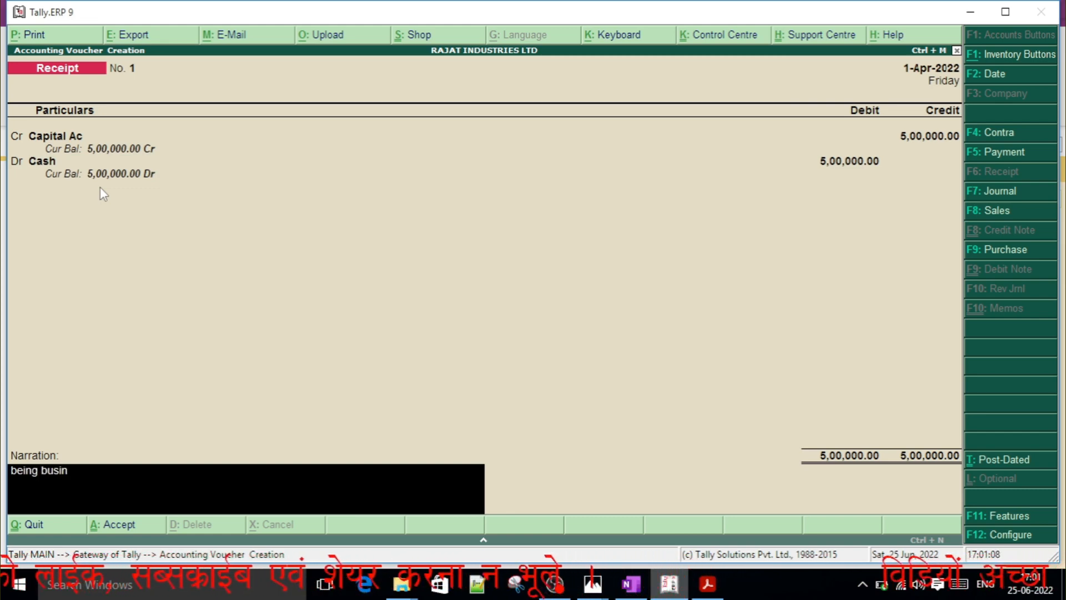
key(BackSpace)
key(BackSpace)
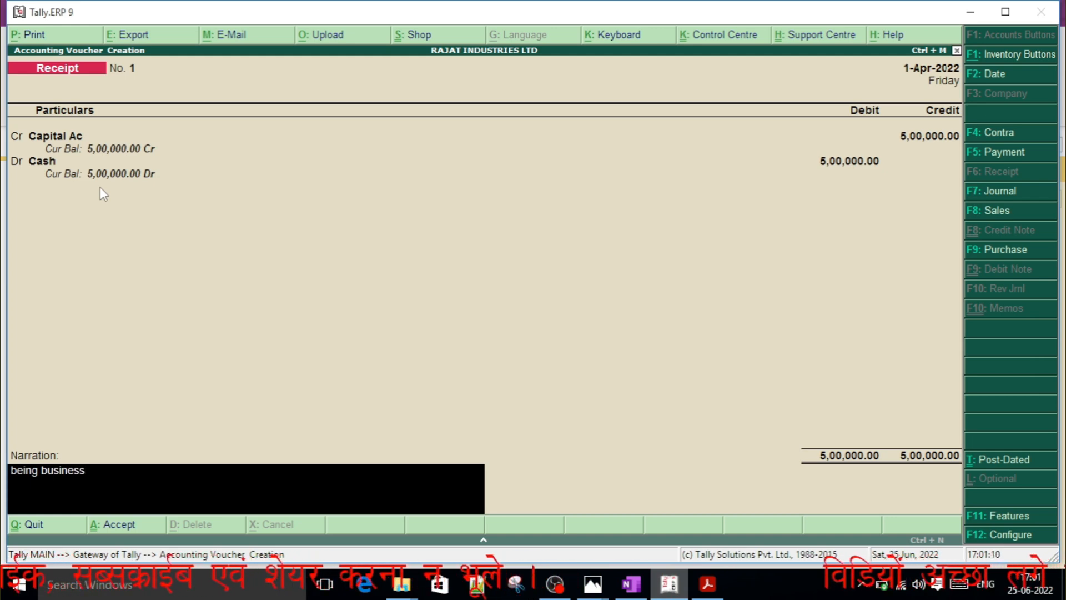
text(s started by cash)
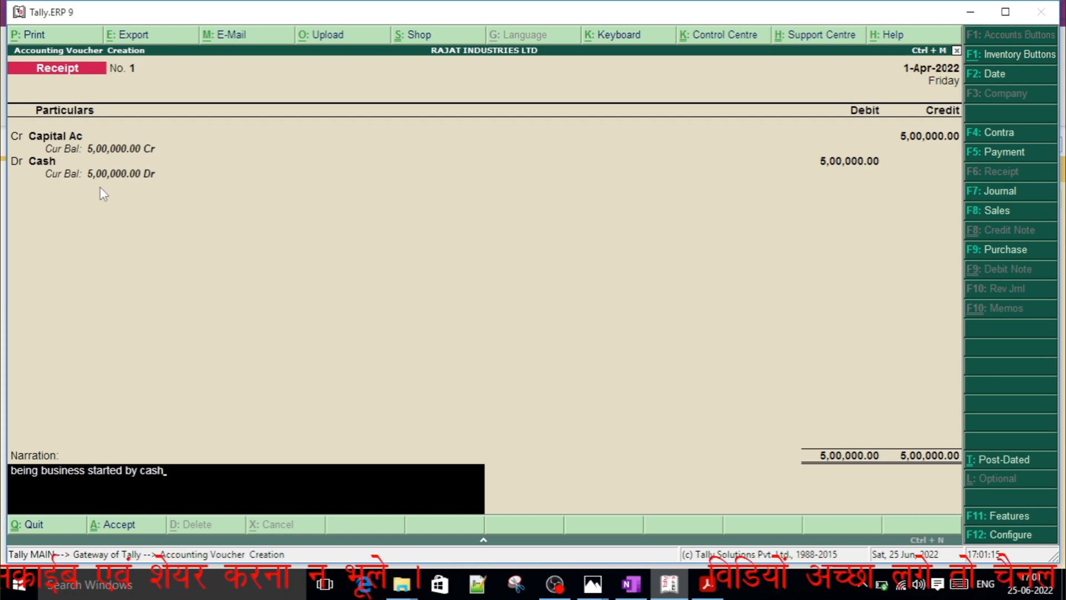
key(Return)
key(Return)
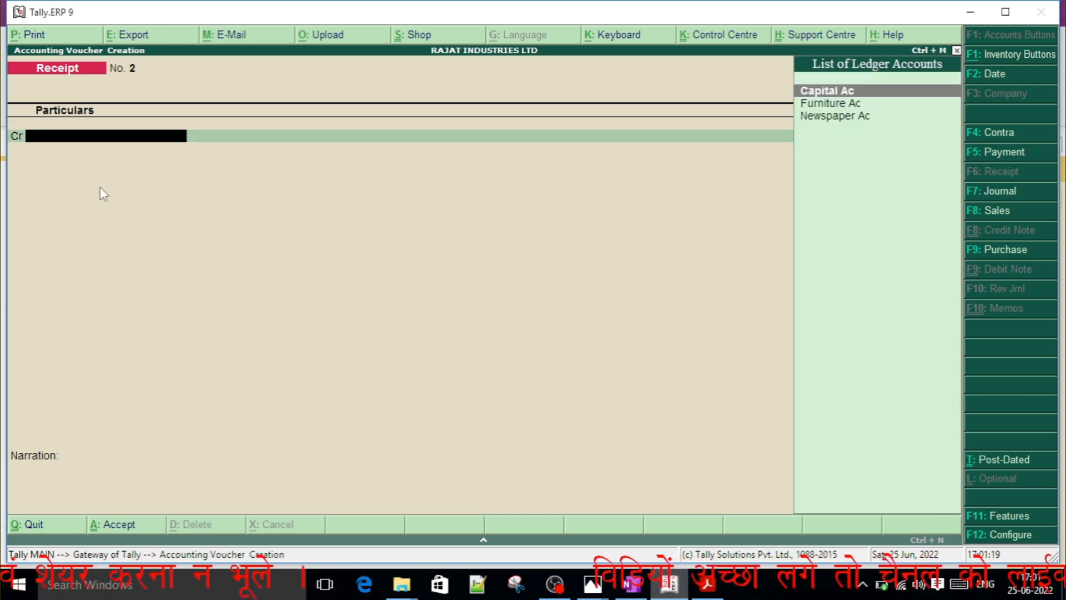
Check the second journal entry in OneNote, and start a new Contra voucher in Tally.ERP 9.
key(alt+Tab)
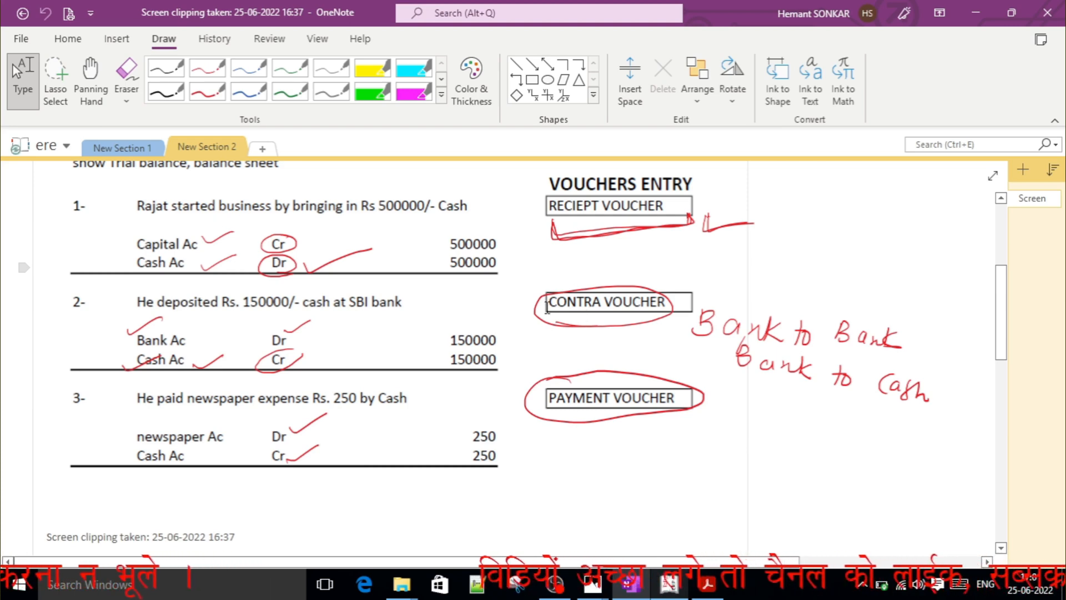
key(alt+Tab)
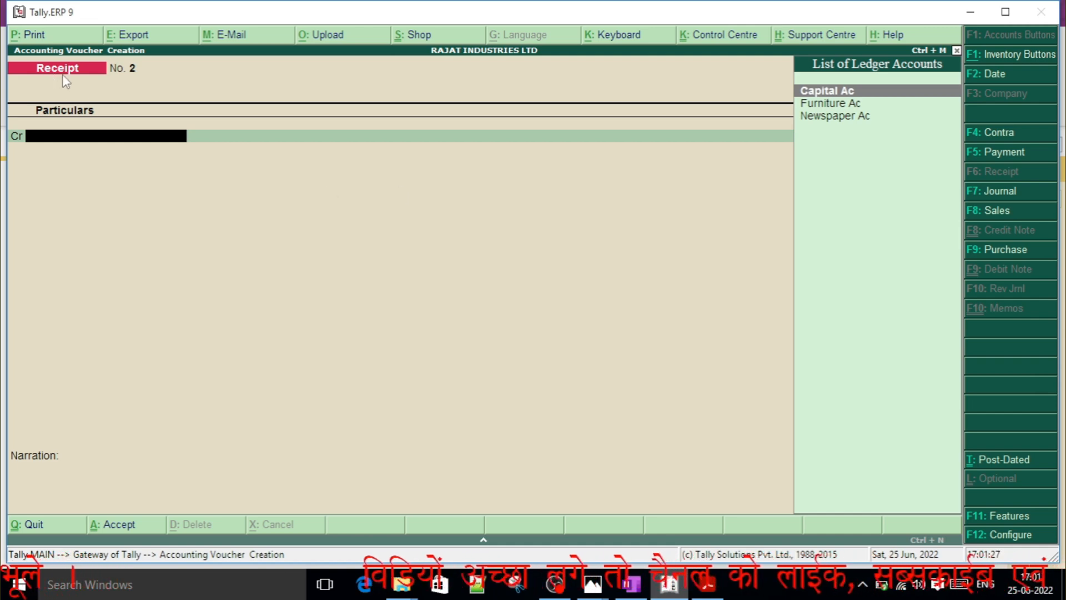
click(994, 135)
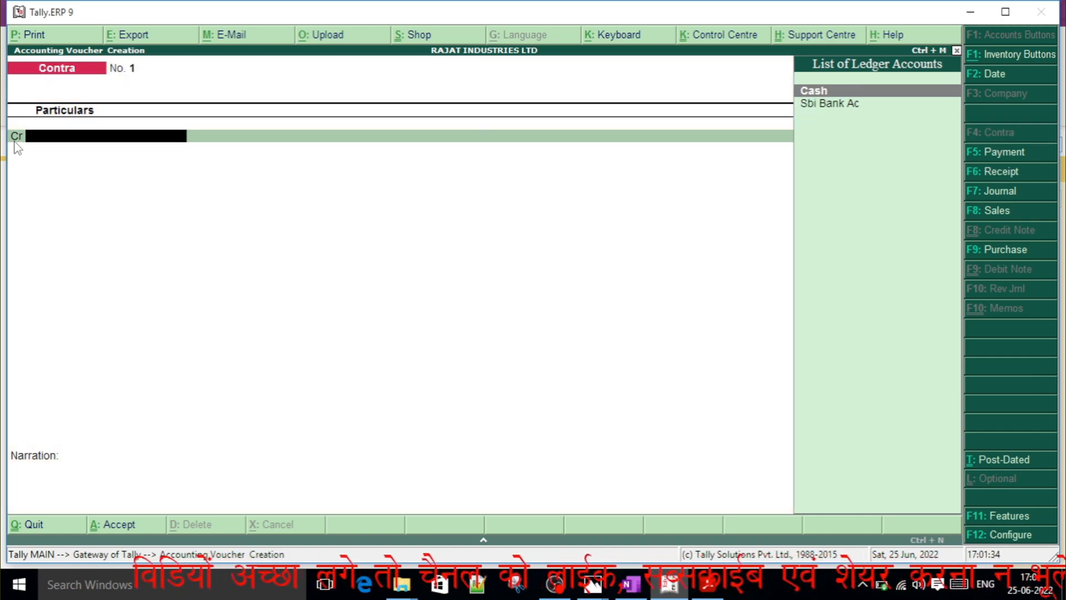
Check the bank deposit entry in OneNote, and in the Tally.ERP 9 contra voucher credit Cash with 150000.
key(alt+Tab)
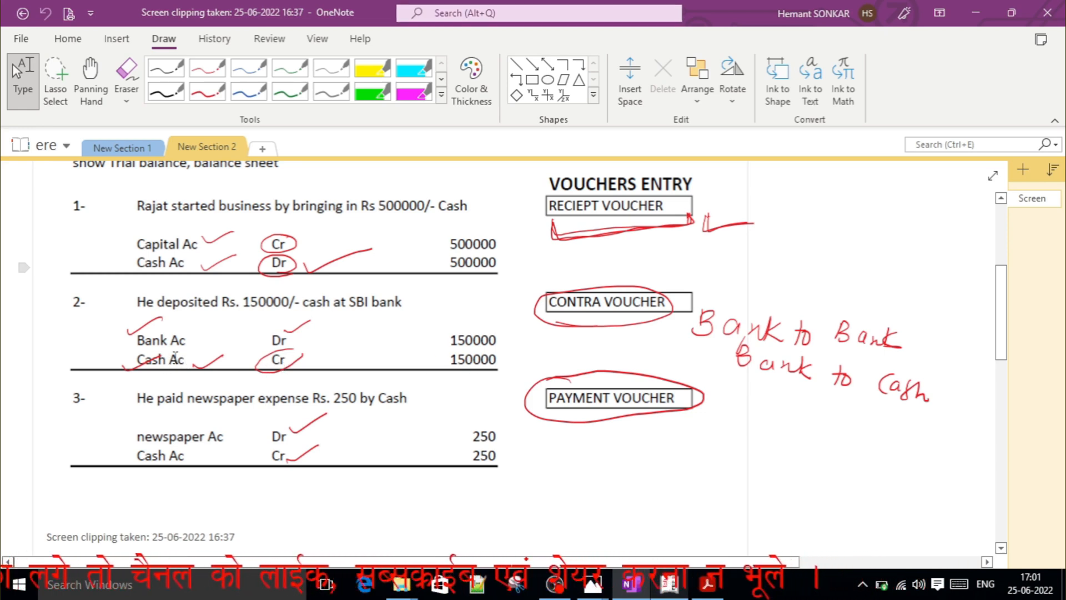
key(alt+Tab)
text(Cas)
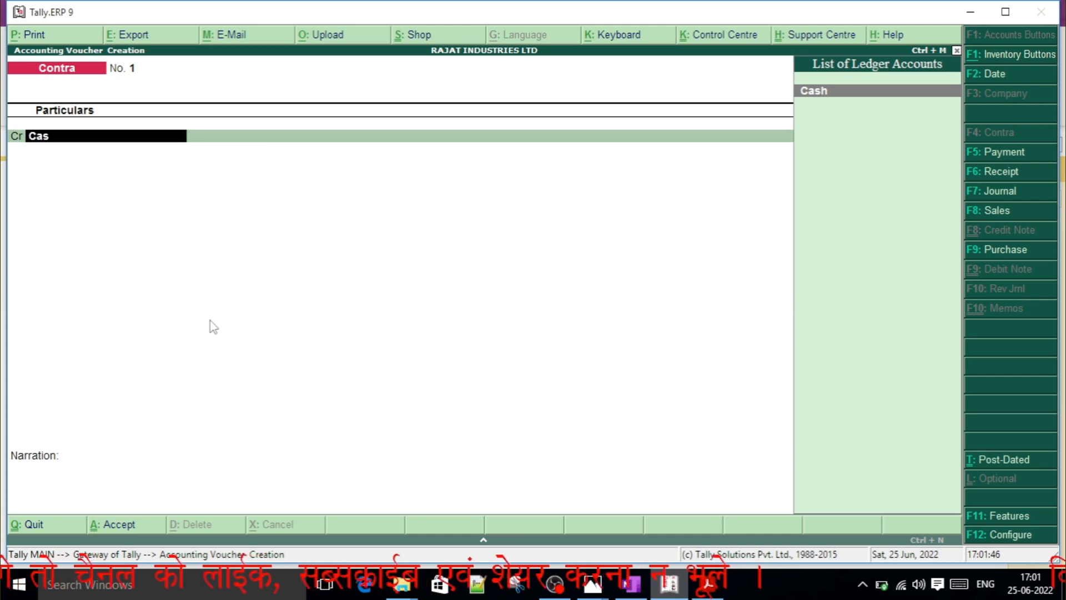
text(h)
key(Return)
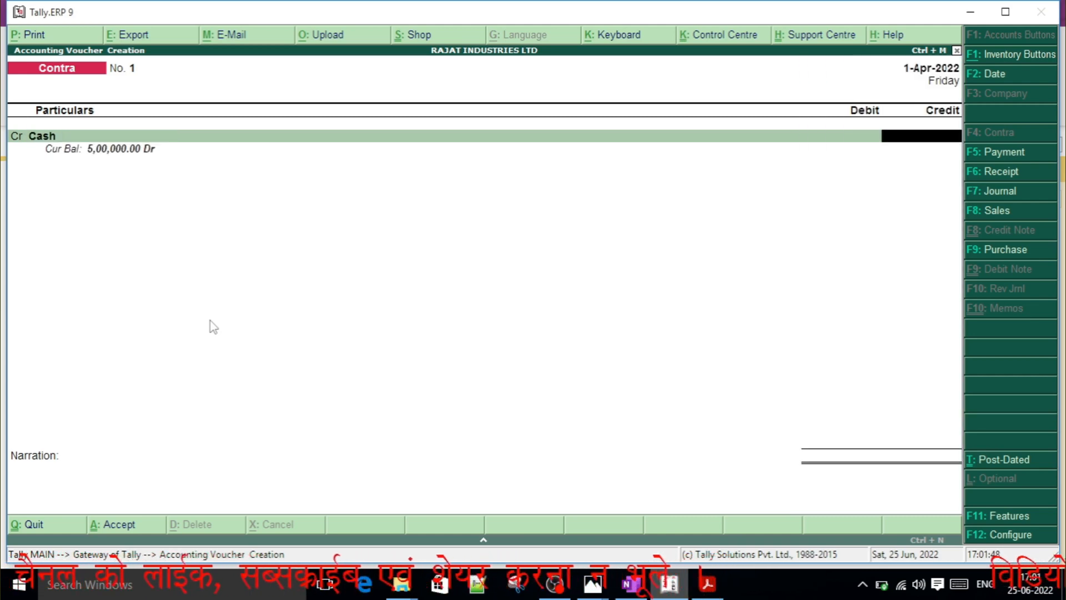
key(alt+Tab)
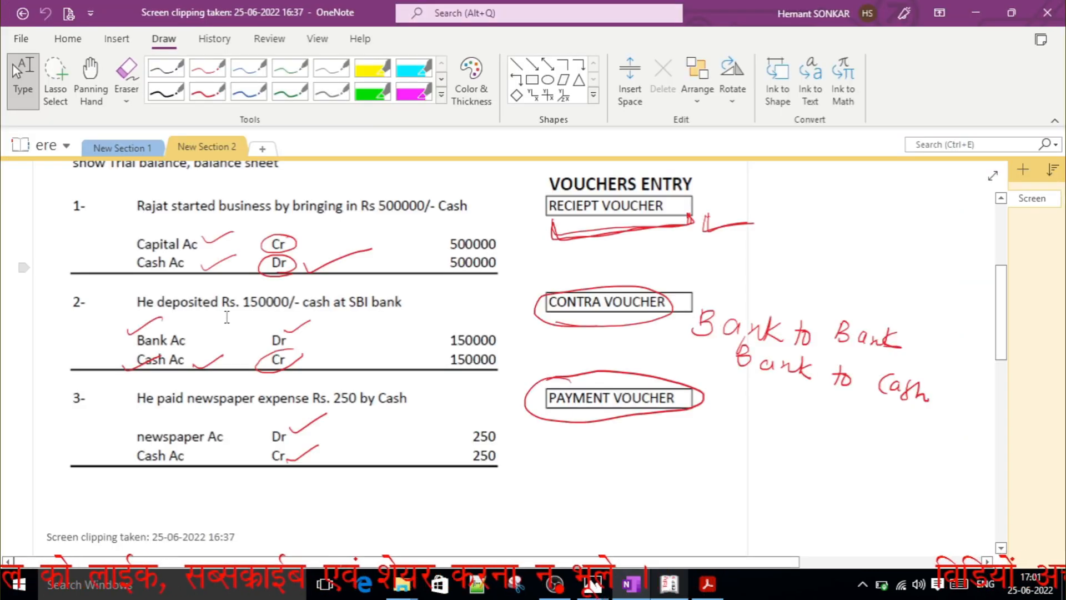
key(alt+Tab)
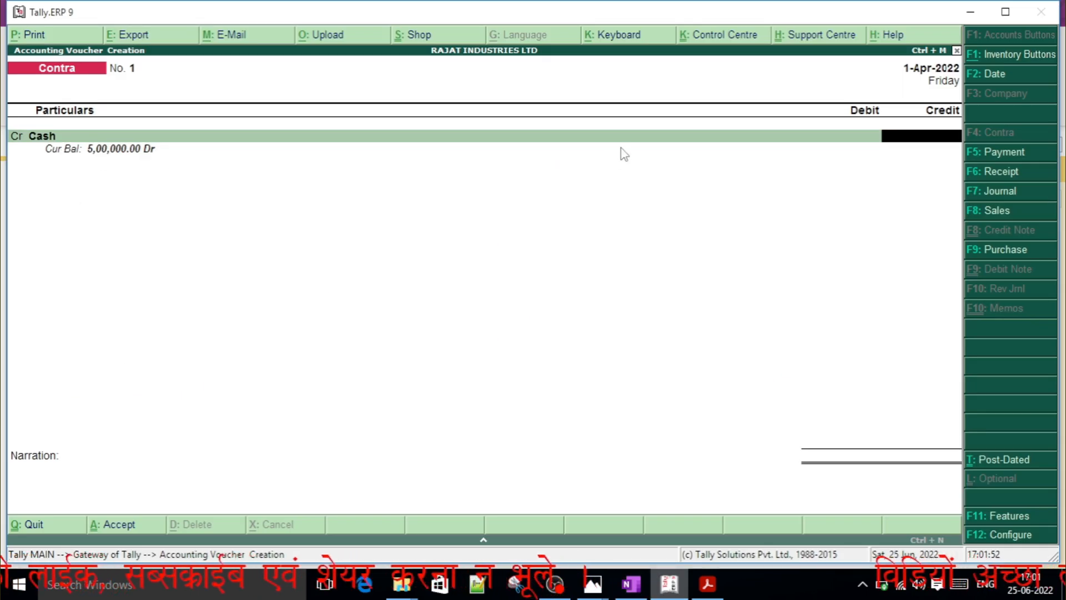
text(1,5)
text(0,000)
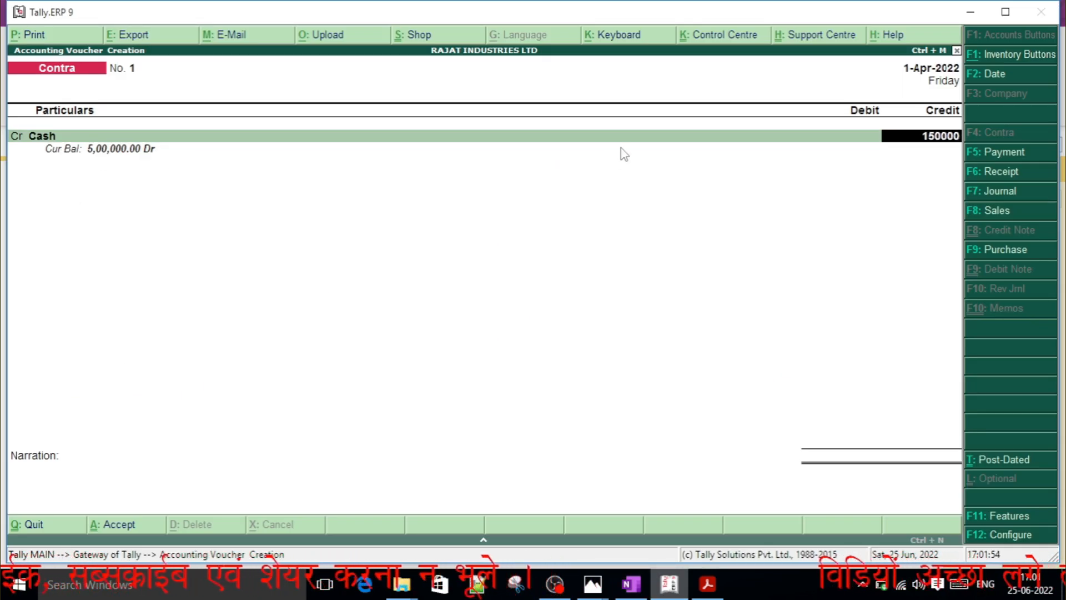
key(Return)
Debit Sbi Bank Ac with 150000 in the contra voucher.
key(Return)
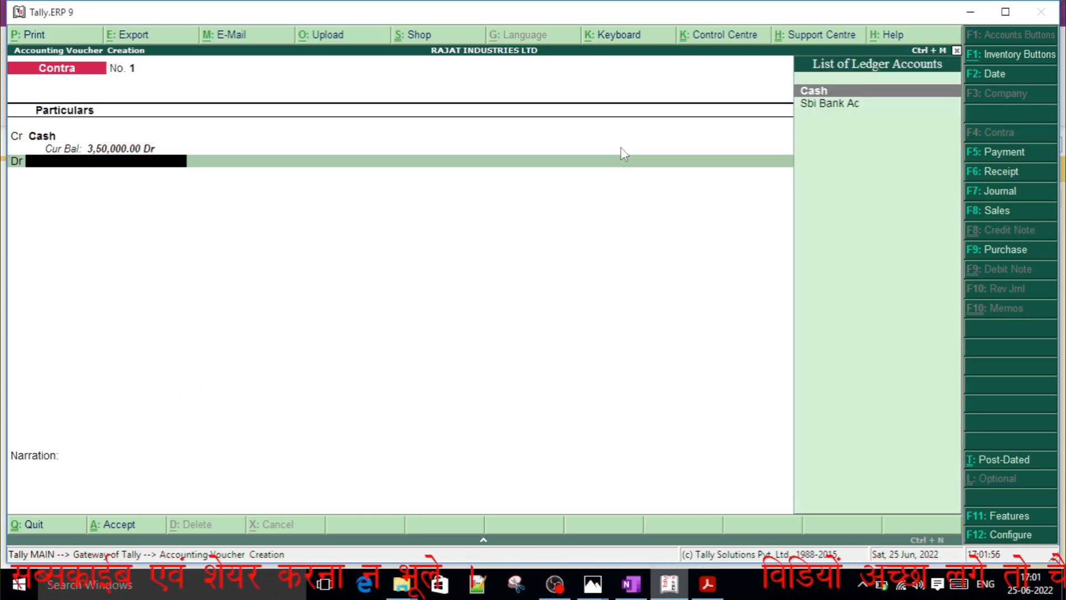
key(Down)
key(Return)
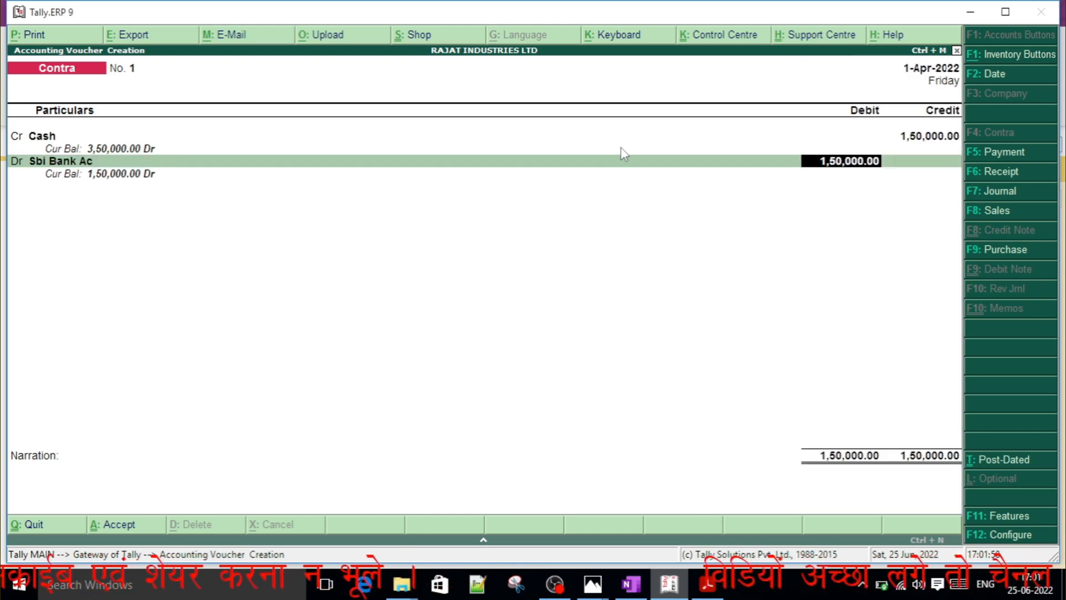
Complete the Sbi Bank Ac bank allocation as a Cash transaction, leaving the cash denominations and bank details blank.
key(Return)
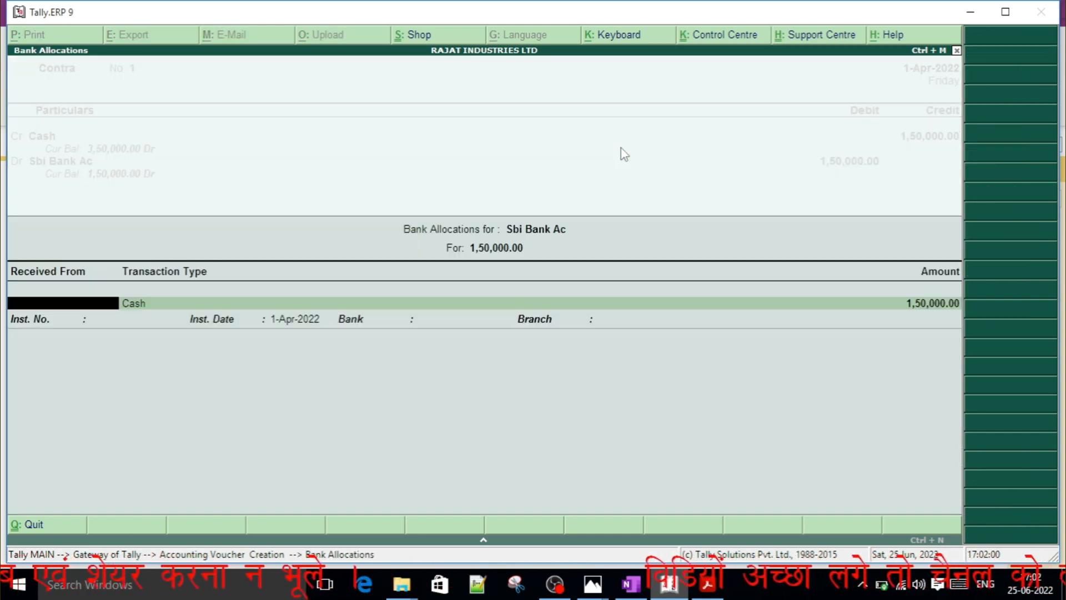
key(Return)
key(Return)
key(Return)
key(Return)
key(Return)
key(Return)
key(Return)
key(Return)
key(Return)
key(Return)
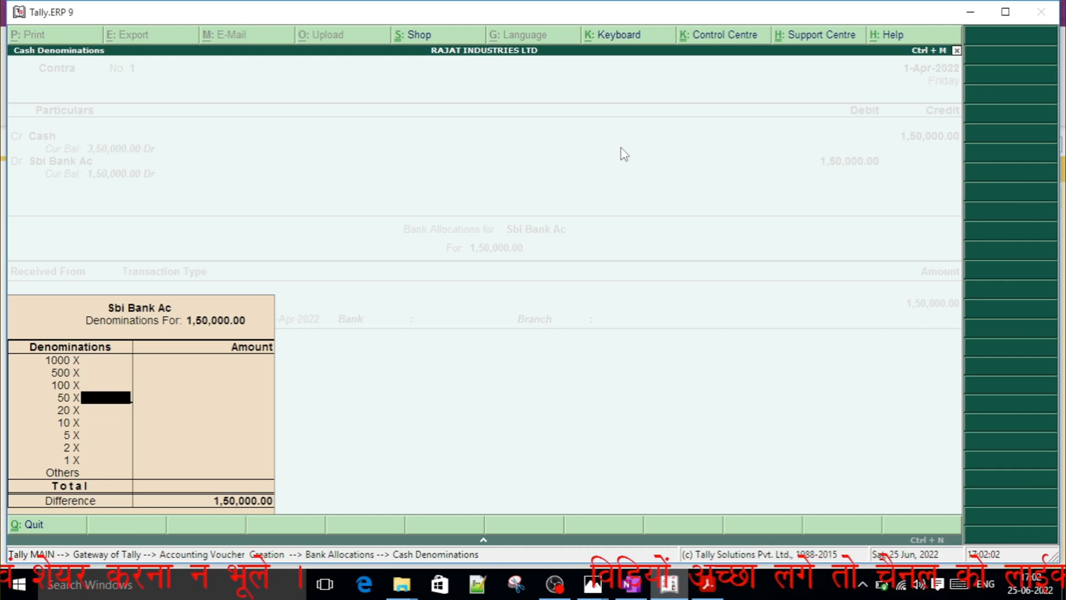
key(Return)
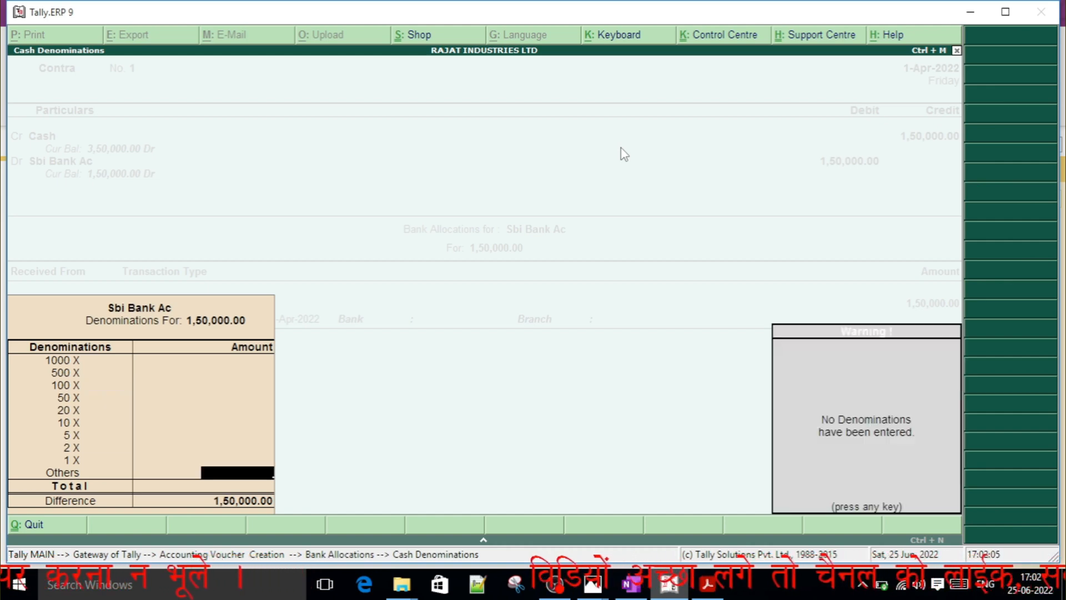
key(Return)
key(Escape)
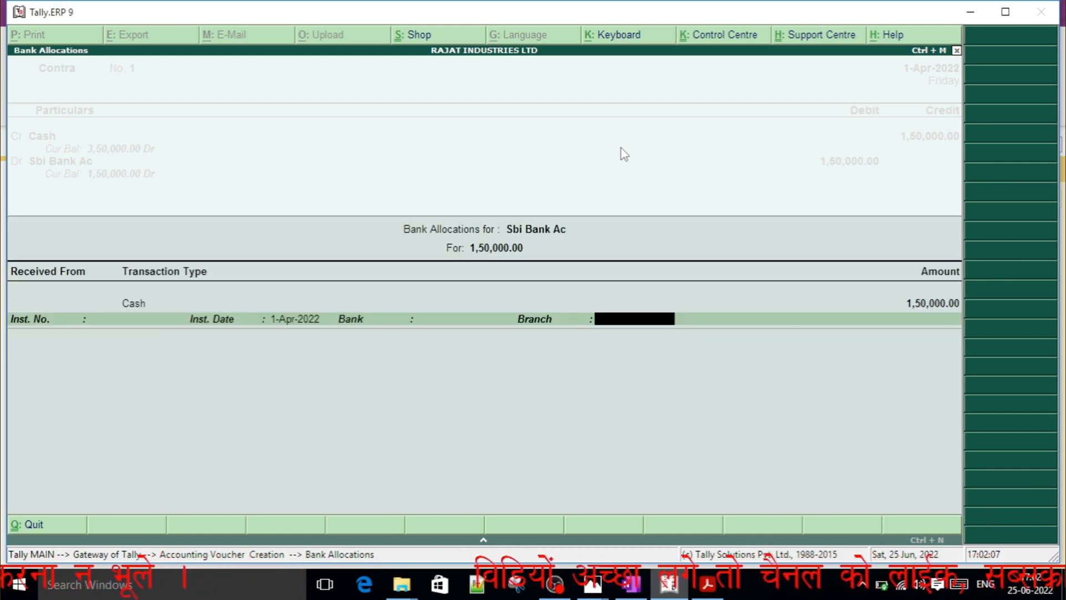
key(Return)
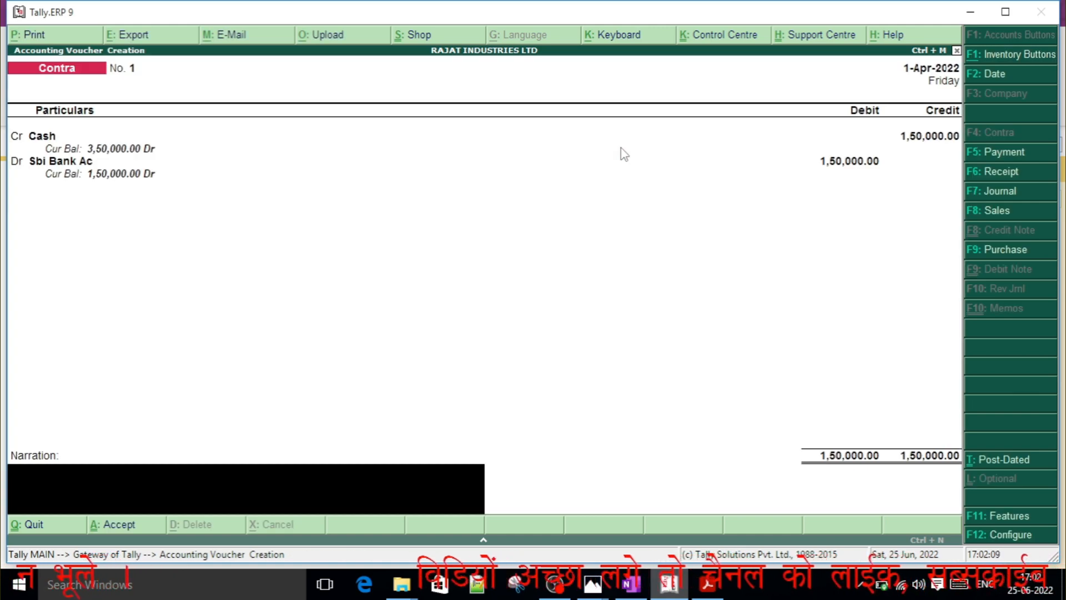
Enter the narration "being cash deposited at bank" and save the contra voucher.
text(b)
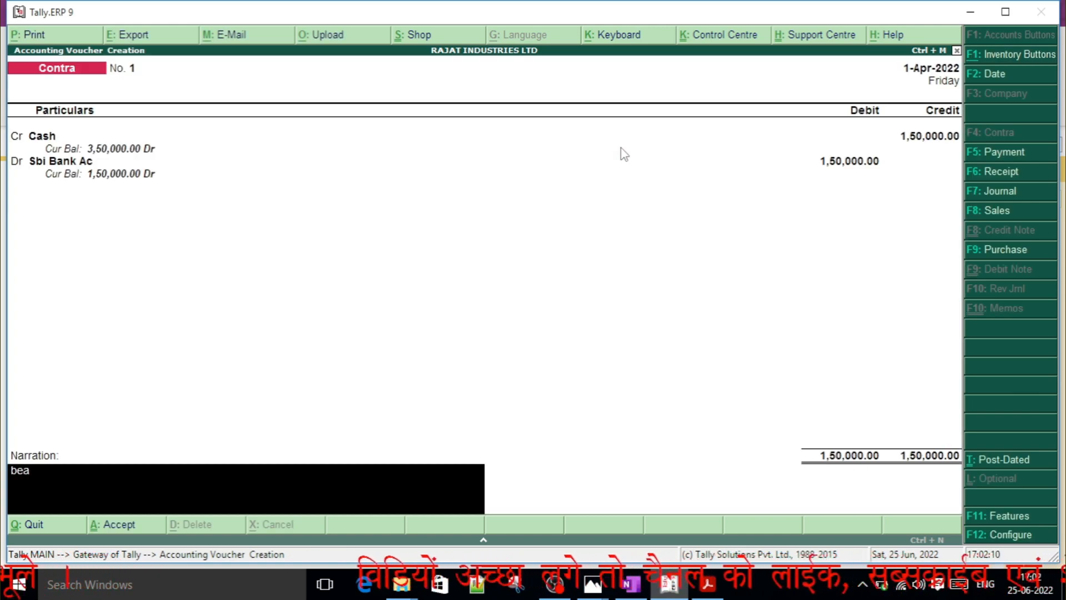
text(eing)
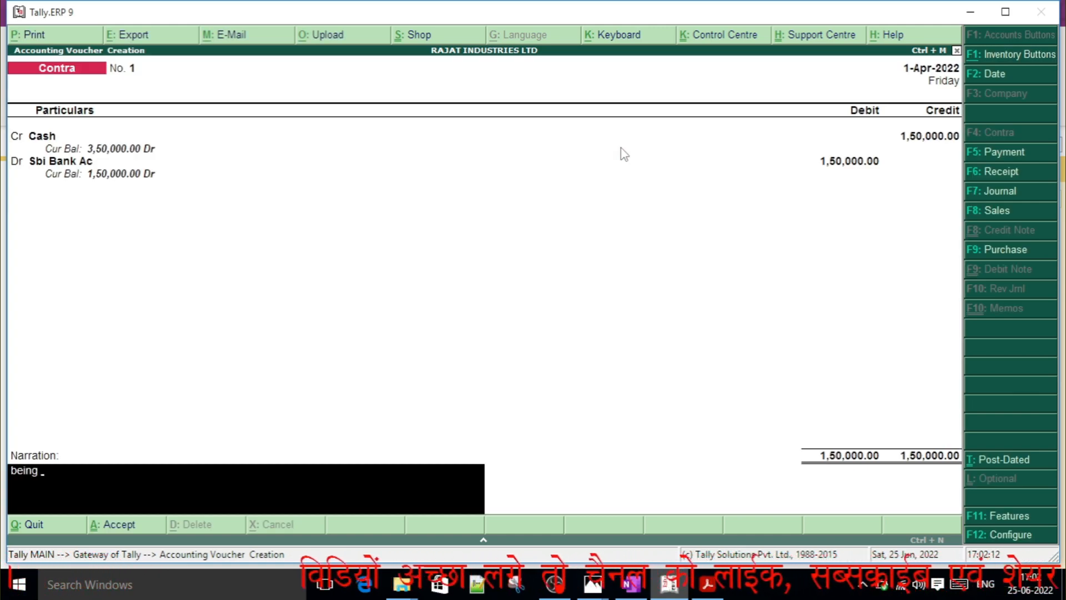
text( cash )
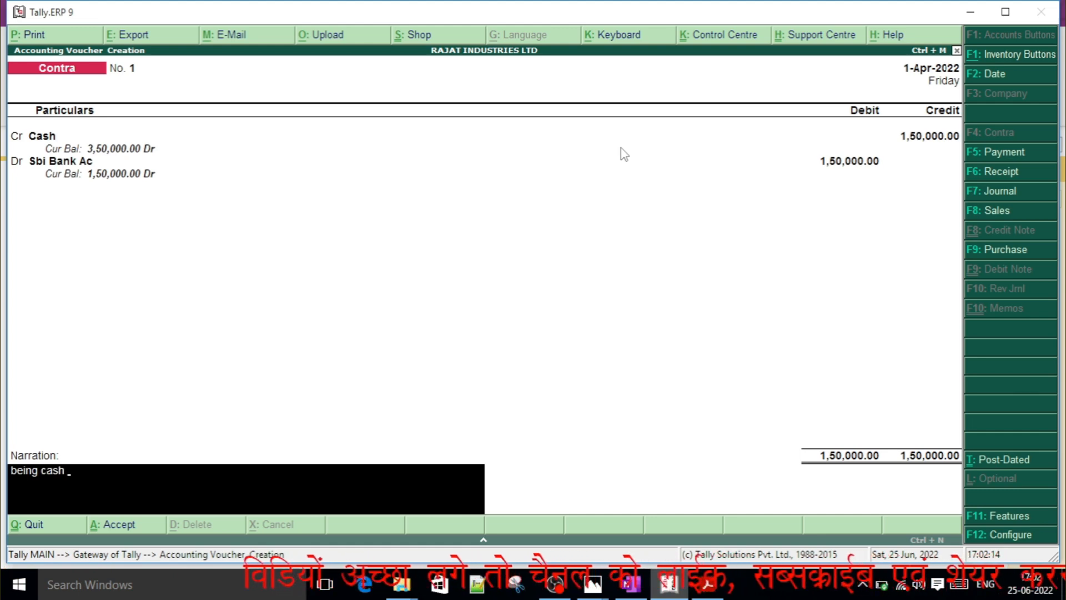
text(depo)
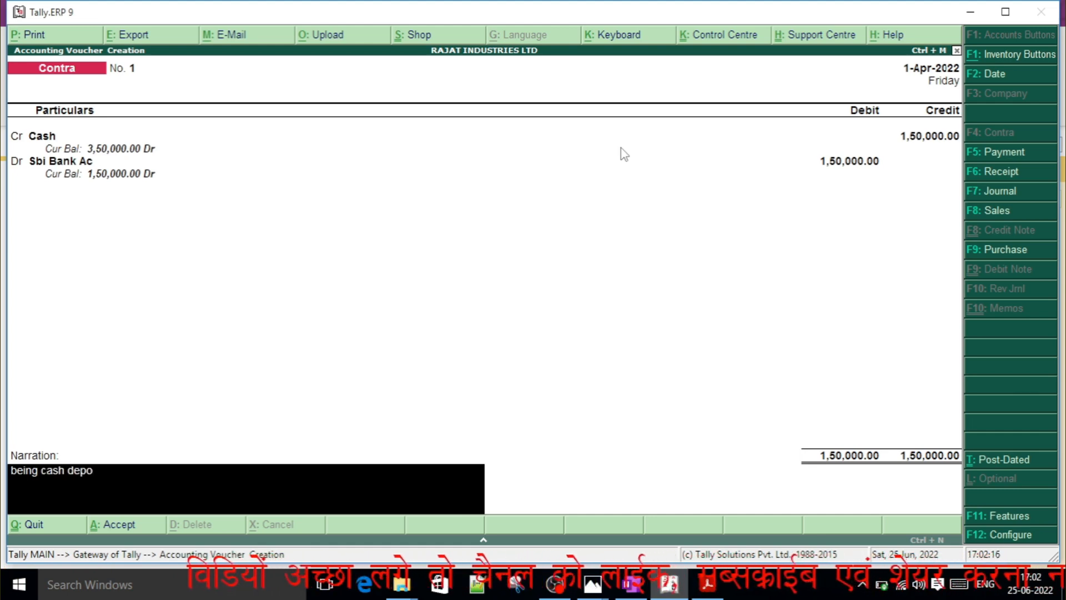
text(sited at bank)
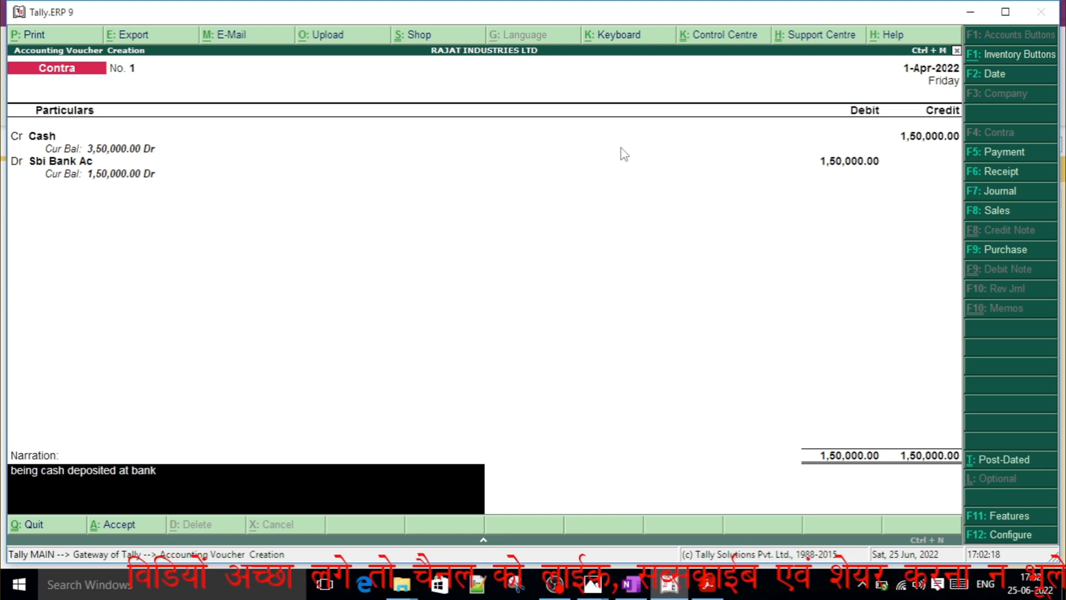
key(Return)
key(Return)
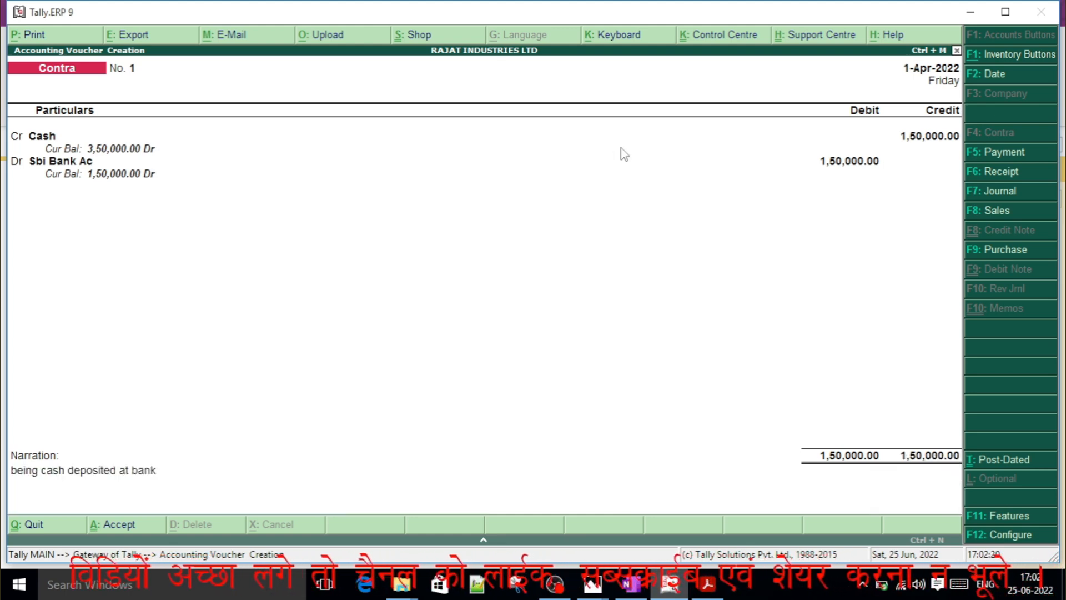
Check the newspaper and furniture entries in OneNote, and start a new Payment voucher in Tally.ERP 9.
key(alt+Tab)
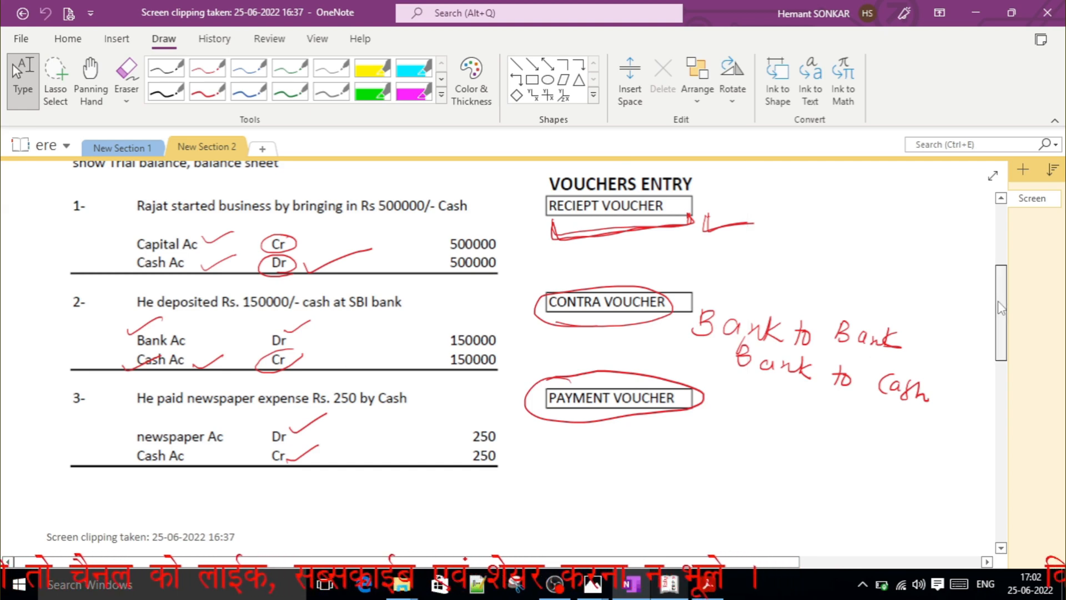
drag(1002, 308, 1006, 339)
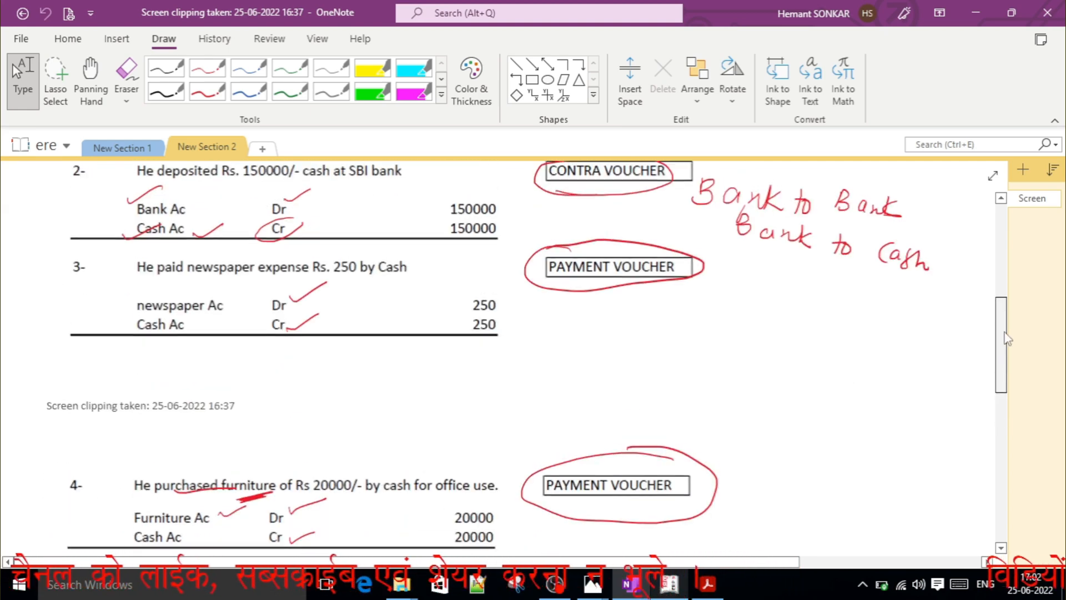
key(alt+Tab)
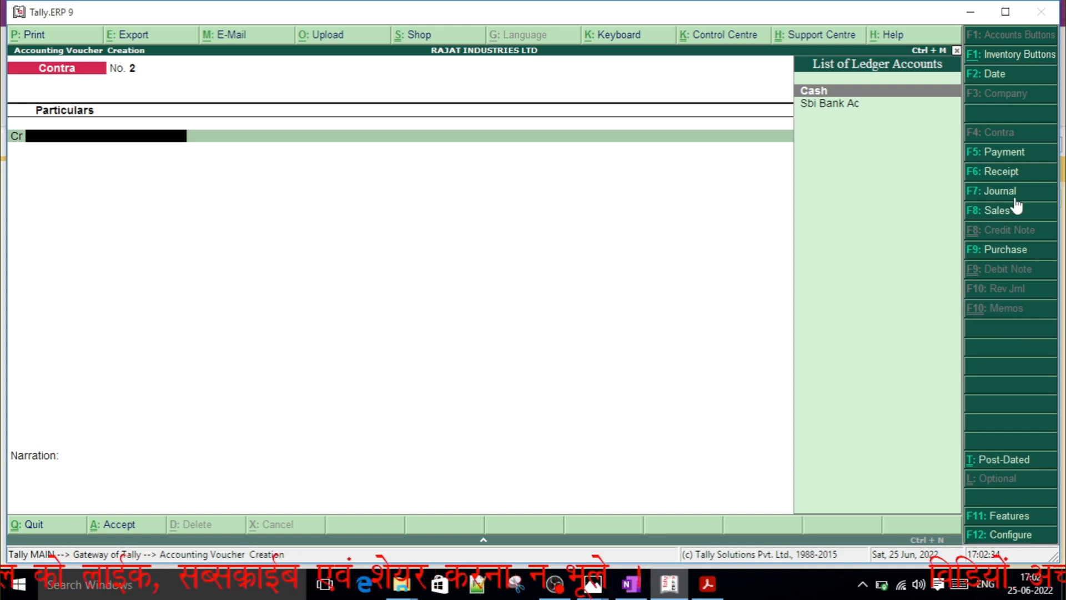
click(1001, 154)
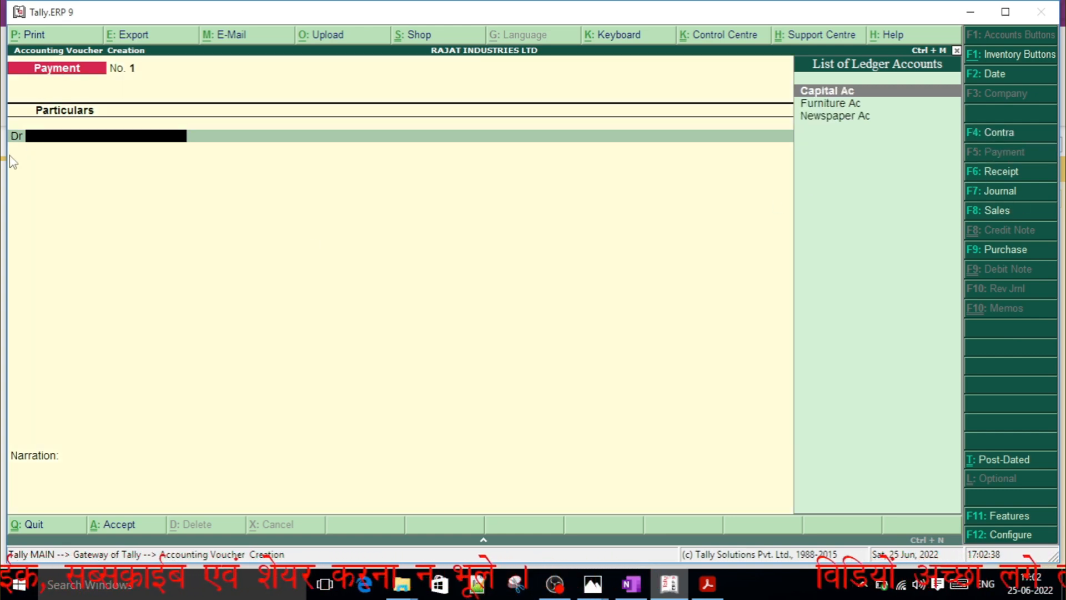
Check the newspaper entry in OneNote, dismissing the battery alert, and debit Newspaper Ac with 250 in the Tally.ERP 9 payment voucher.
key(alt+Tab)
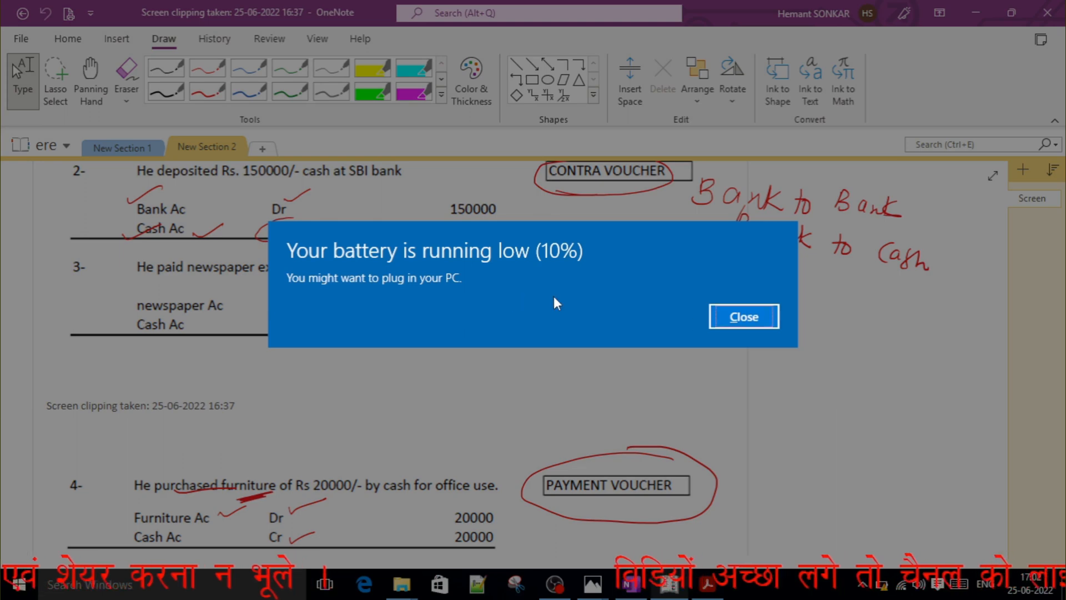
click(742, 317)
key(alt+Tab)
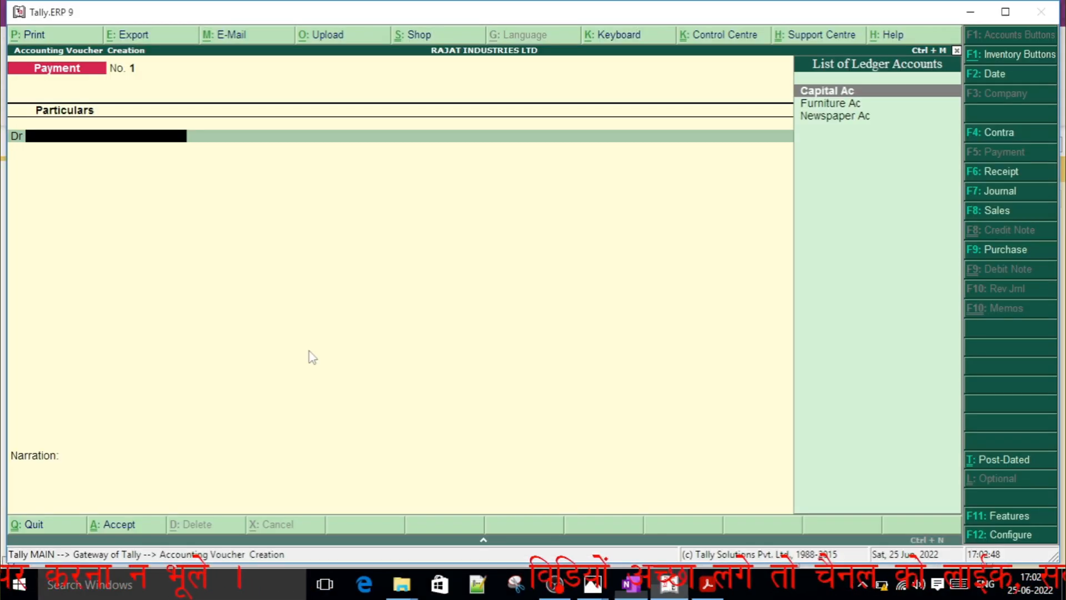
text(Ne)
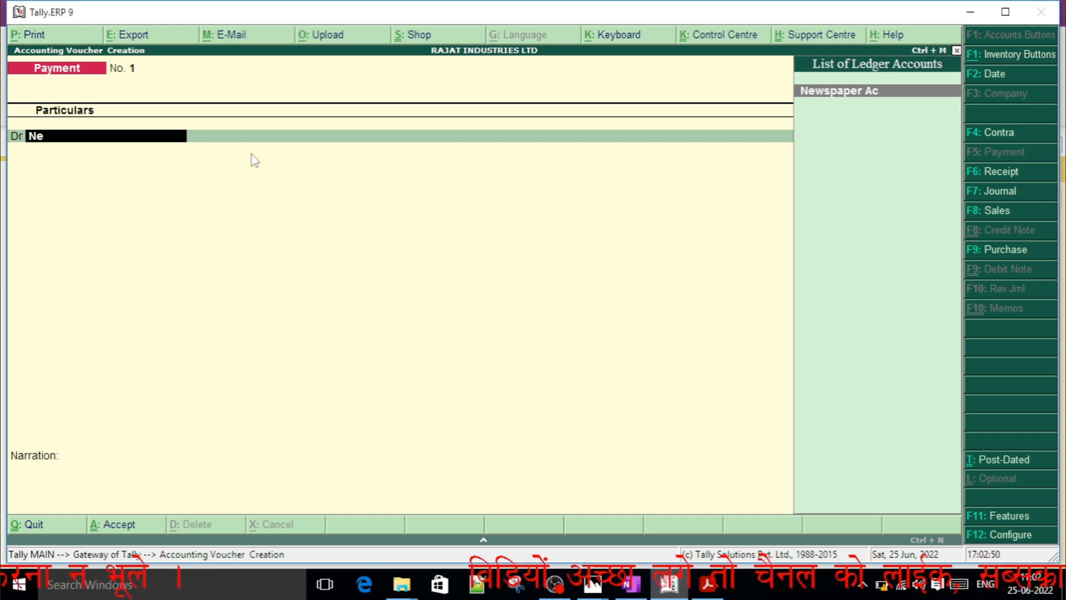
key(Return)
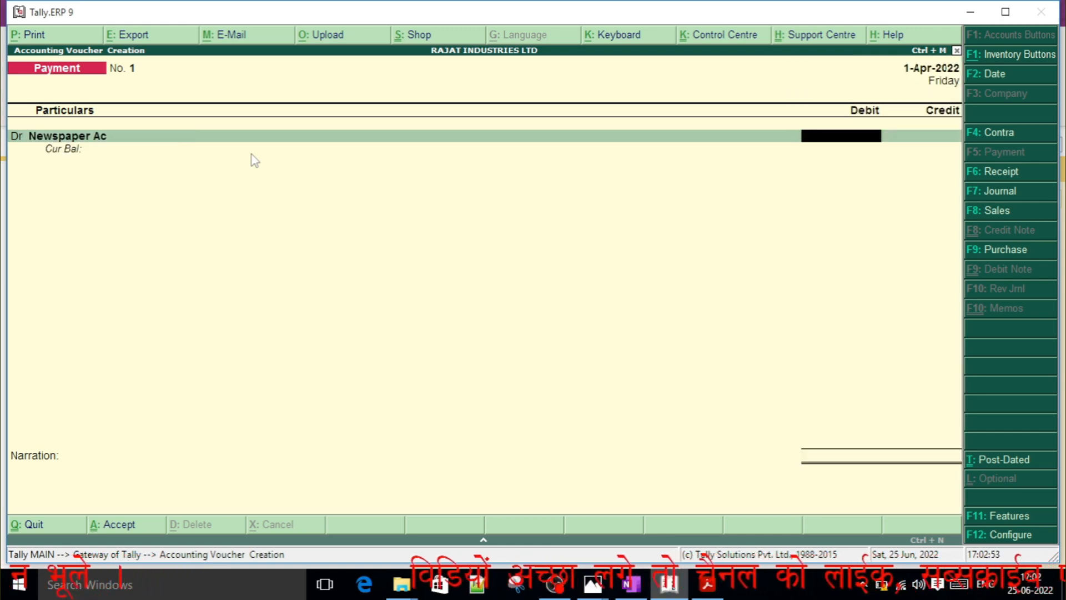
text(250)
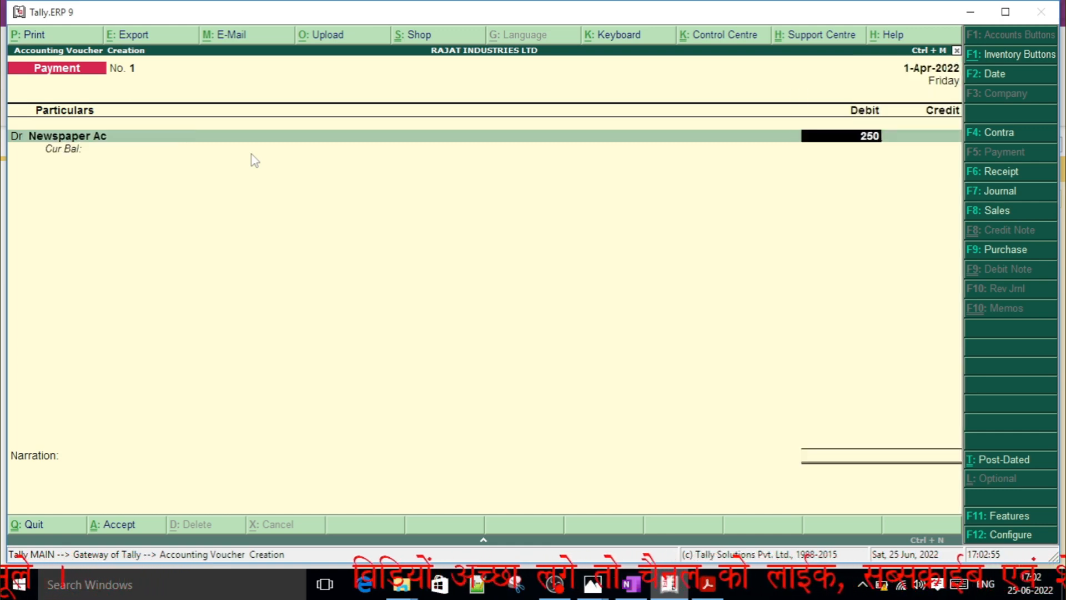
key(Return)
key(Return)
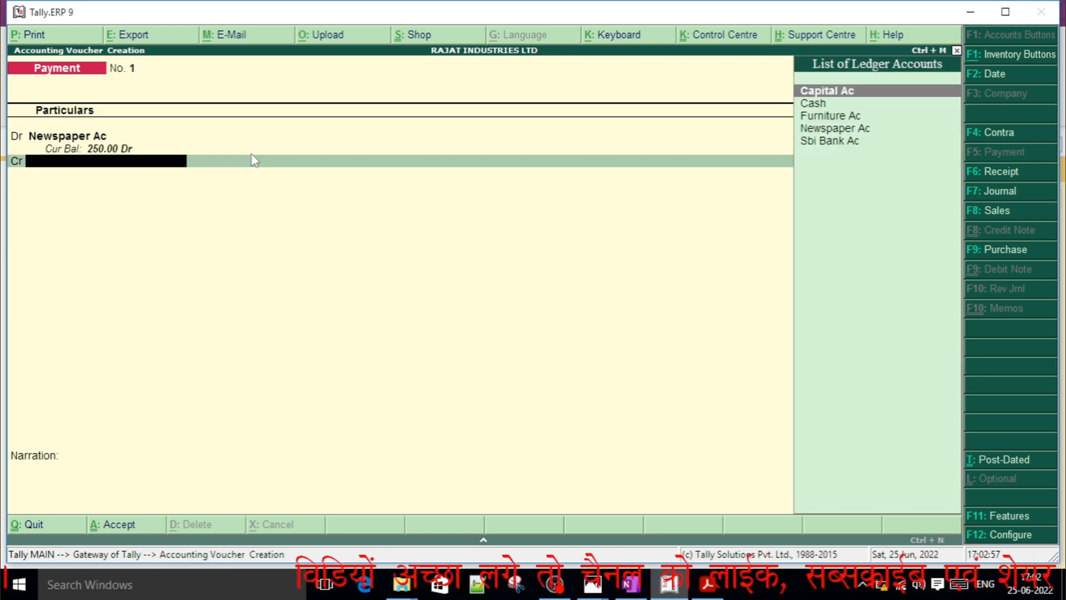
Credit the Cash ledger with 250 in the newspaper payment voucher.
key(Down)
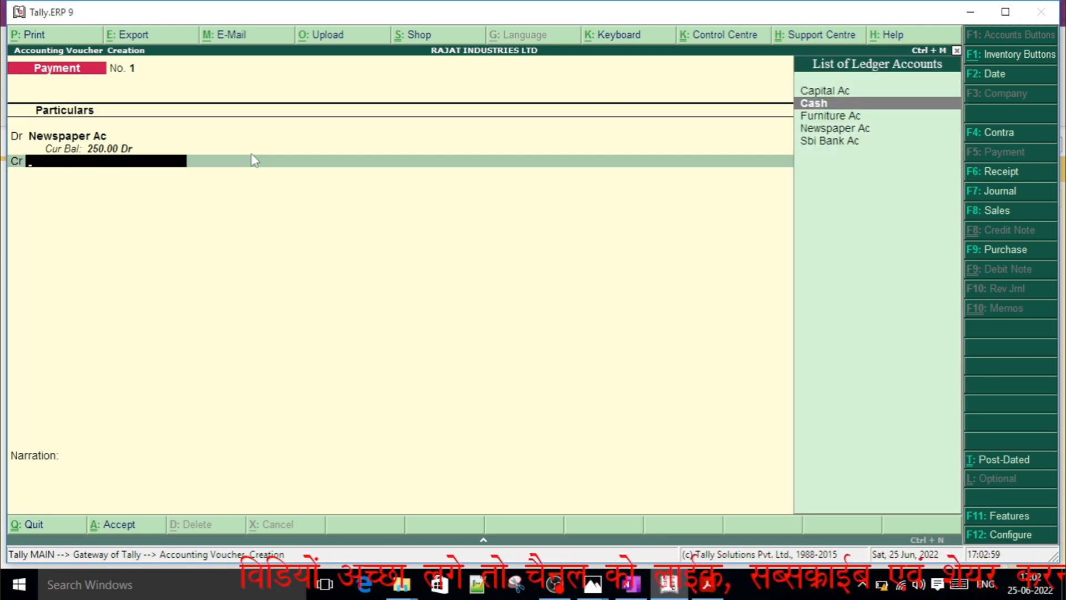
key(Return)
key(Return)
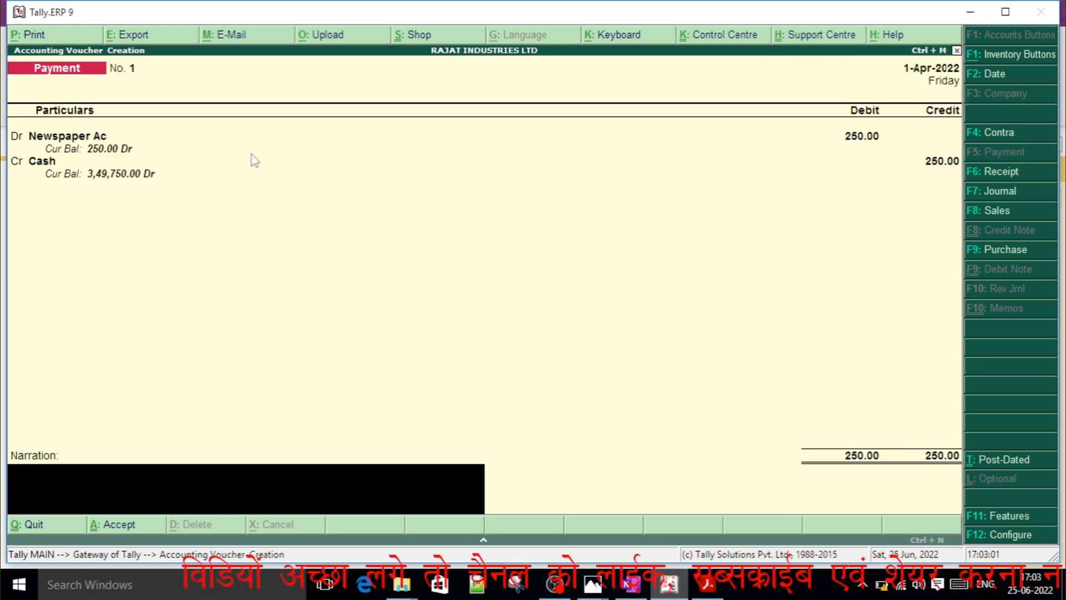
Enter the narration "being paid newspaper bil" and save the payment voucher.
text(be)
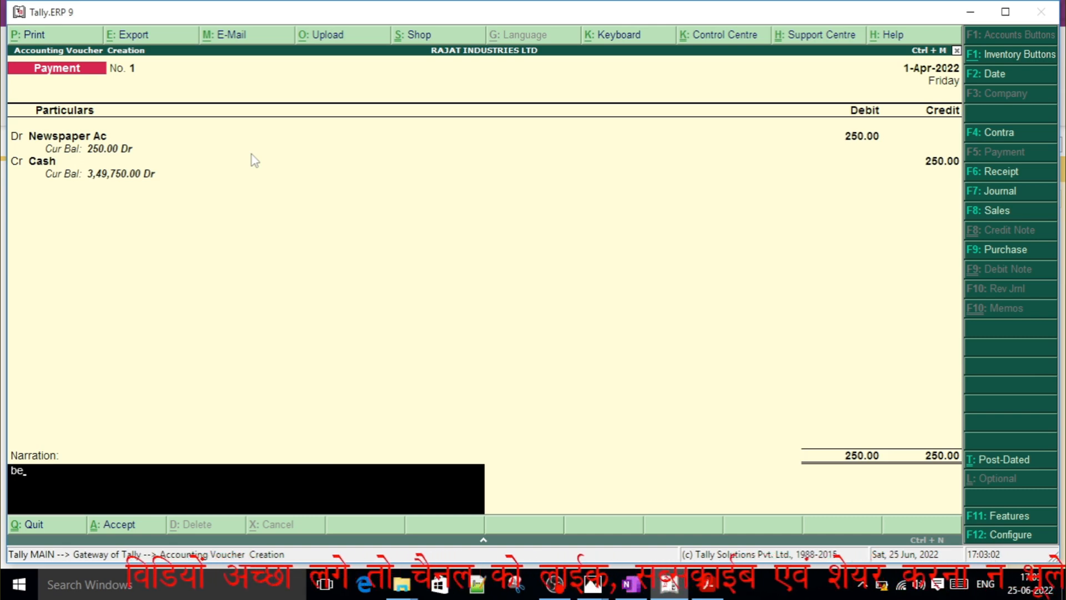
text(ing)
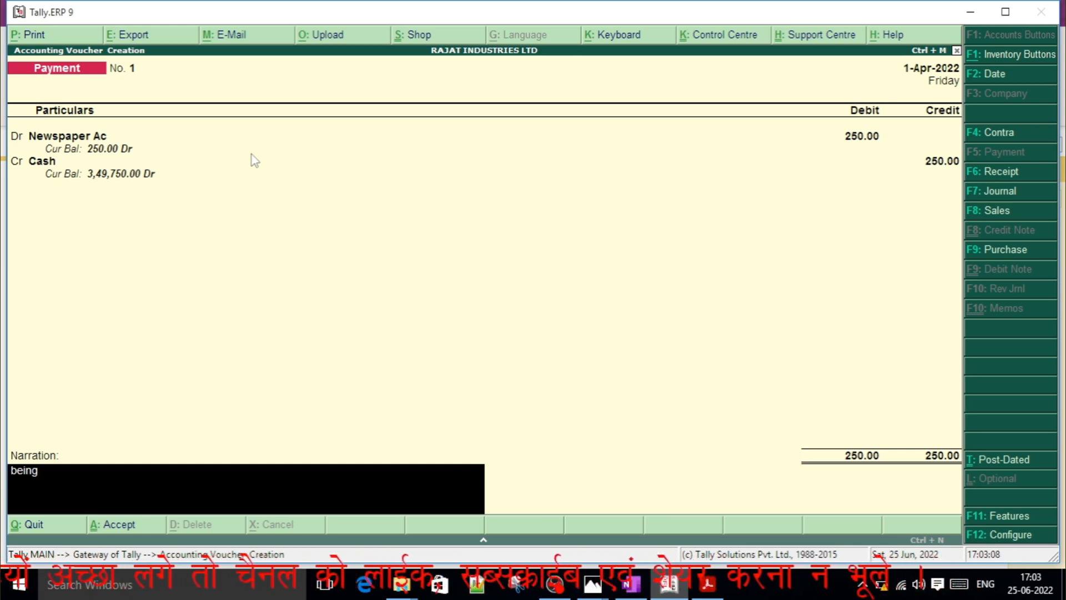
text(n)
key(BackSpace)
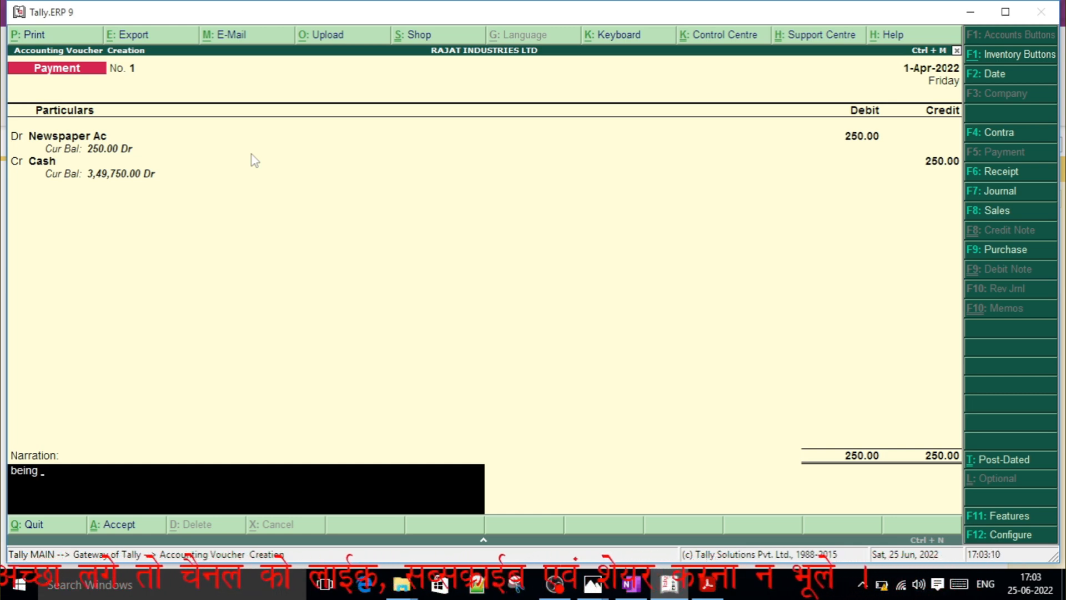
text(paid new)
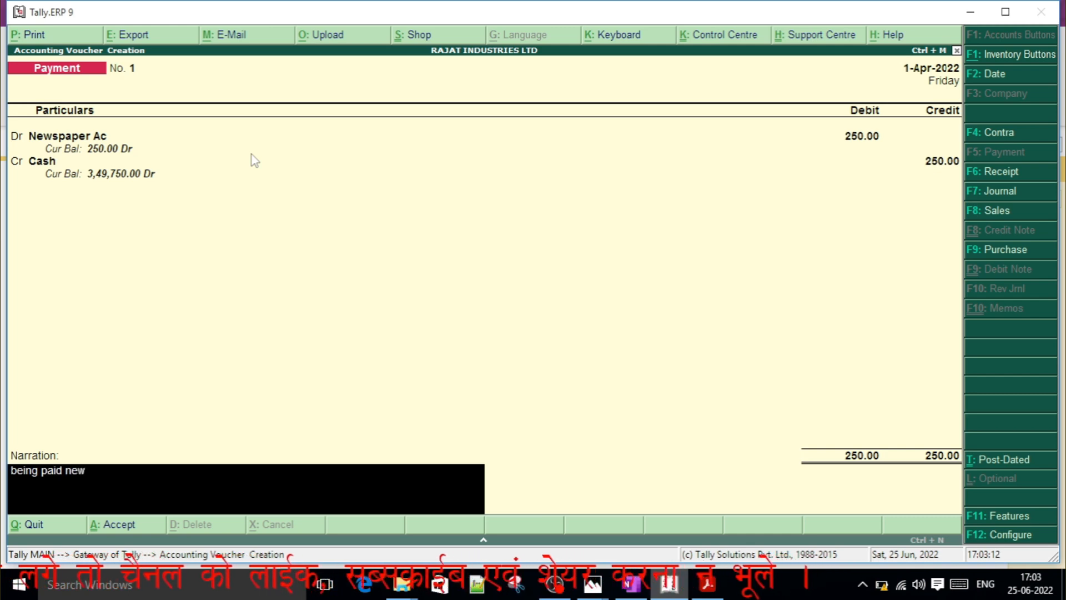
text(spaerp)
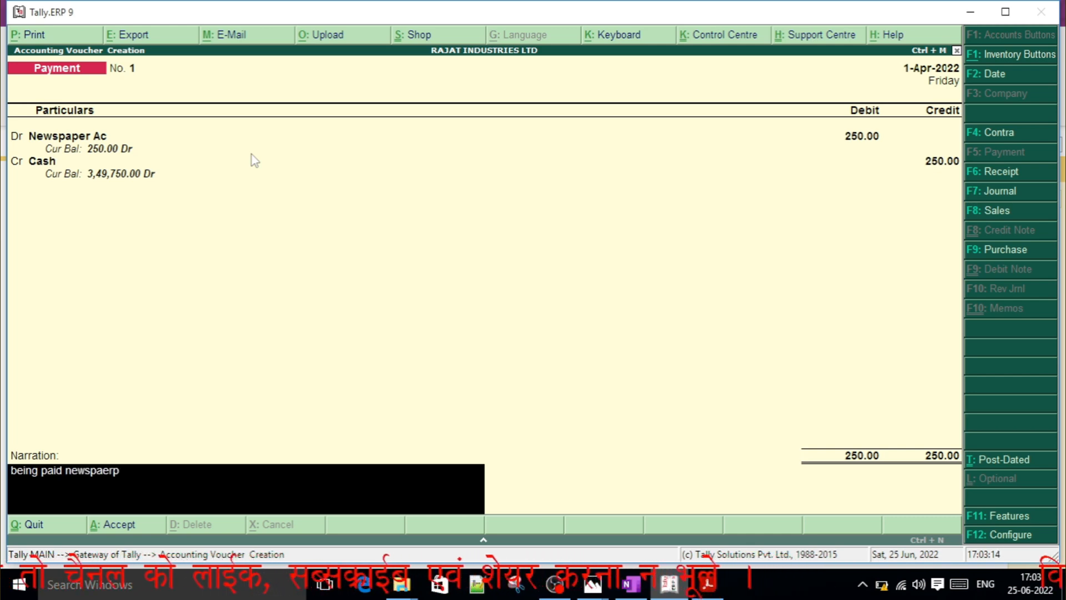
key(BackSpace)
key(BackSpace)
key(BackSpace)
text(per bil)
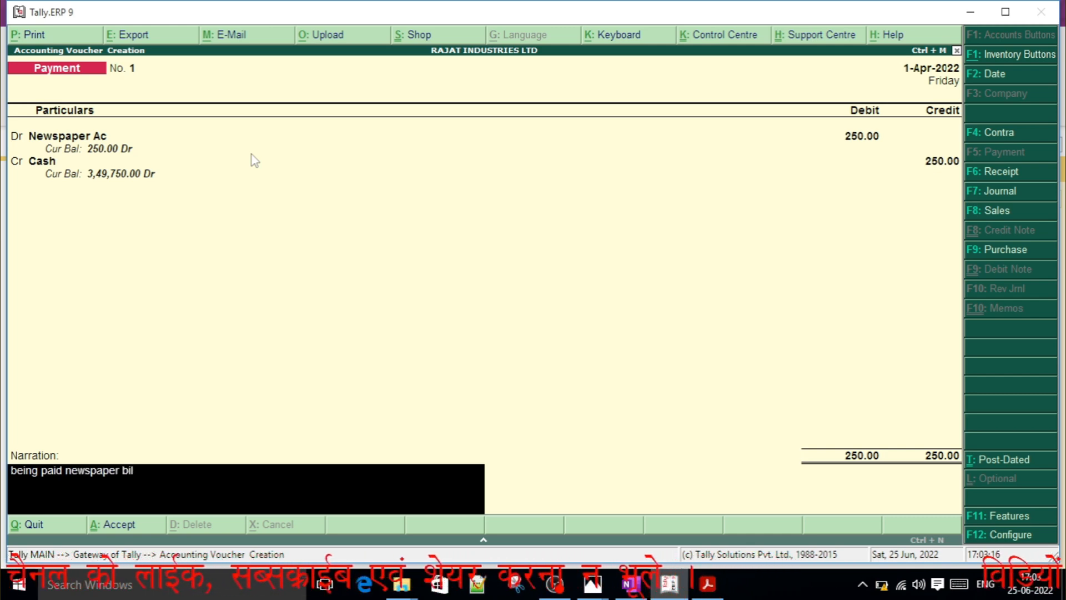
key(Return)
key(Return)
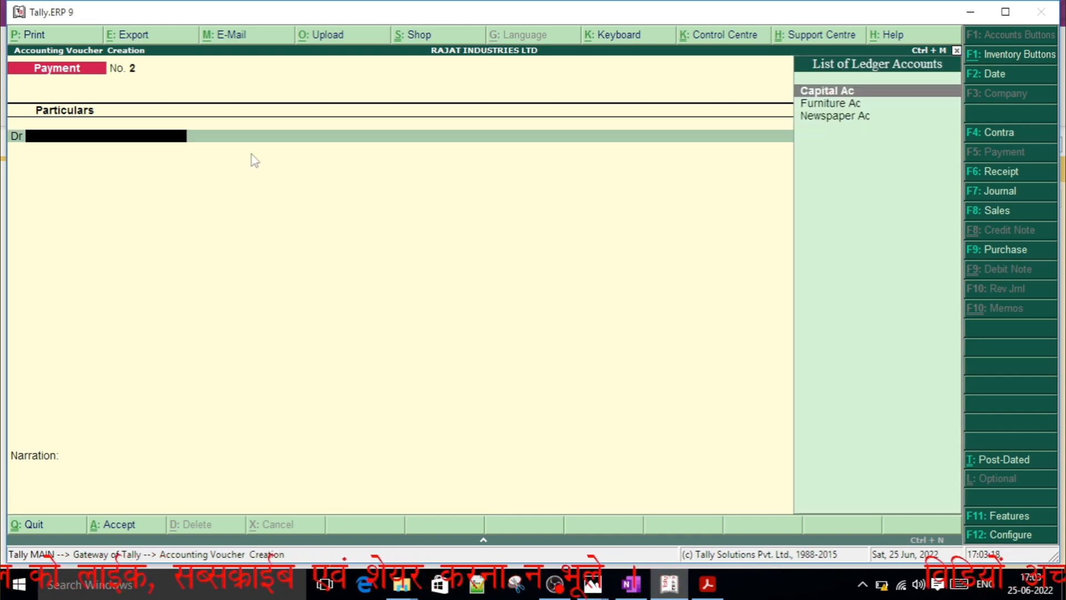
Review the furniture purchase entry in OneNote and return to the new payment voucher in Tally.ERP 9.
key(alt+Tab)
key(alt+Tab)
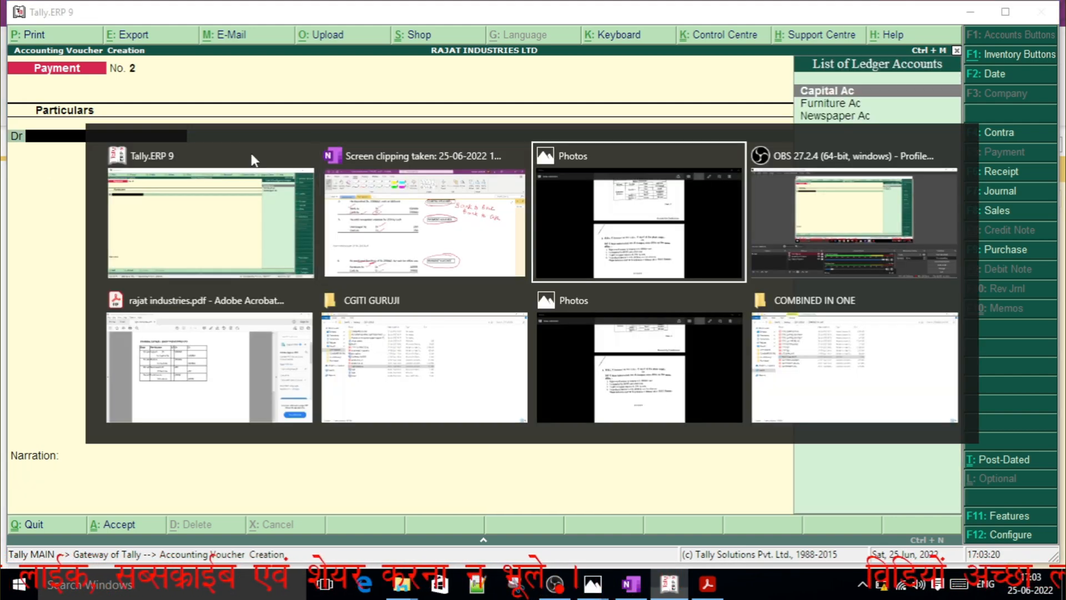
key(alt+Tab)
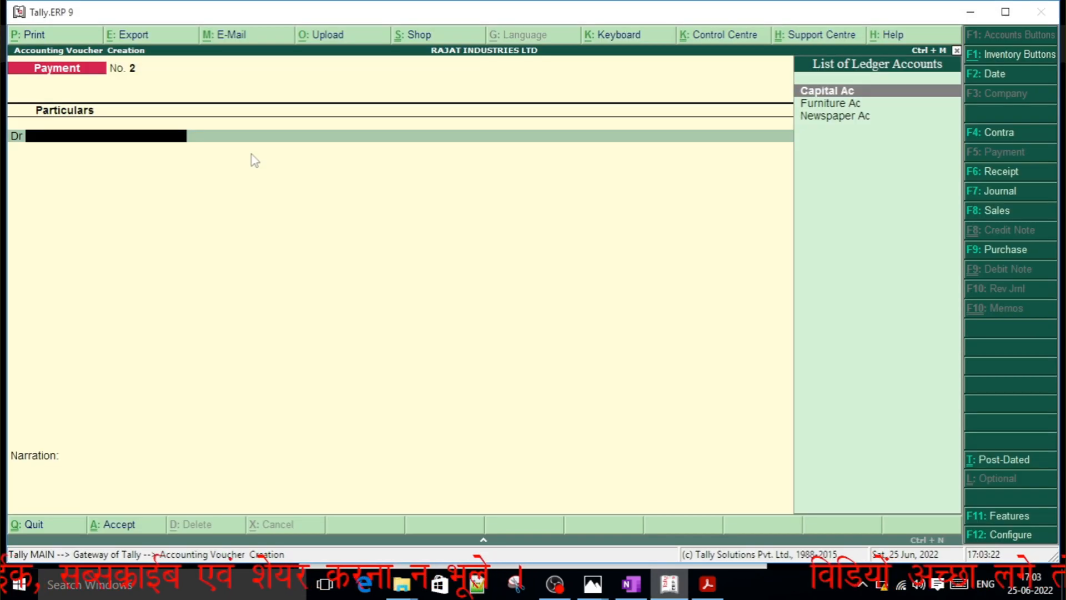
key(alt+Tab)
key(alt+Tab)
key(alt+Tab)
key(alt+Tab)
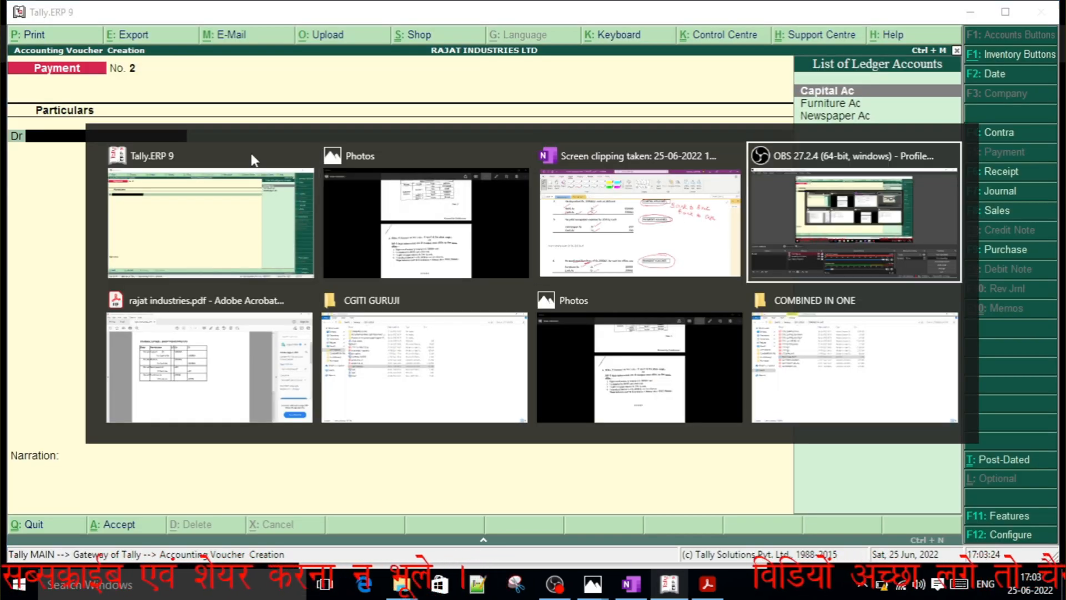
key(alt+Tab)
key(alt+Tab)
key(alt+Tab)
key(alt+Tab)
key(alt+Tab)
key(alt+Tab)
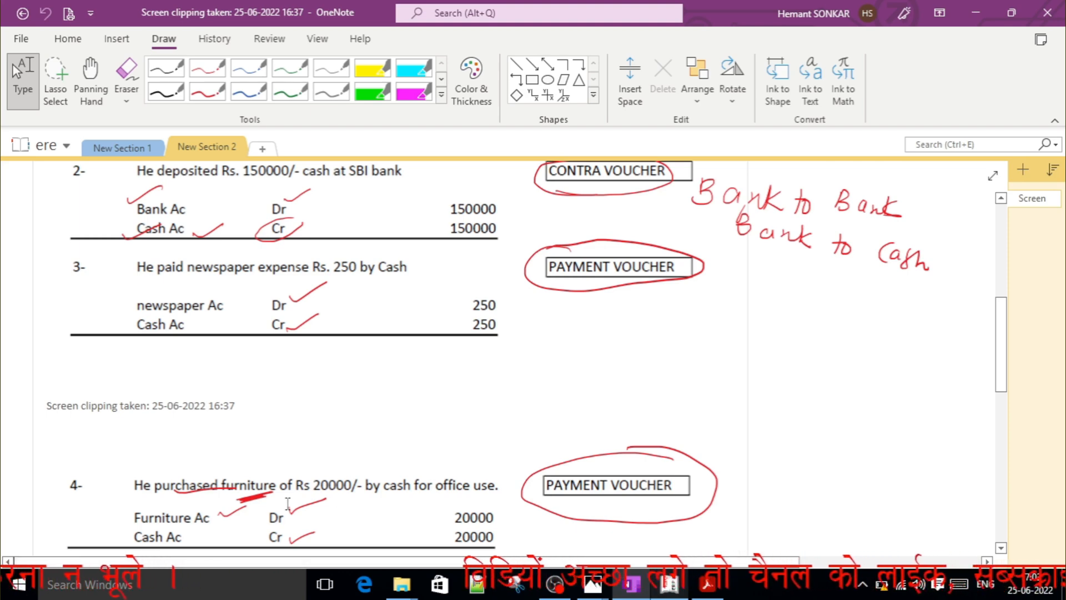
key(alt+Tab)
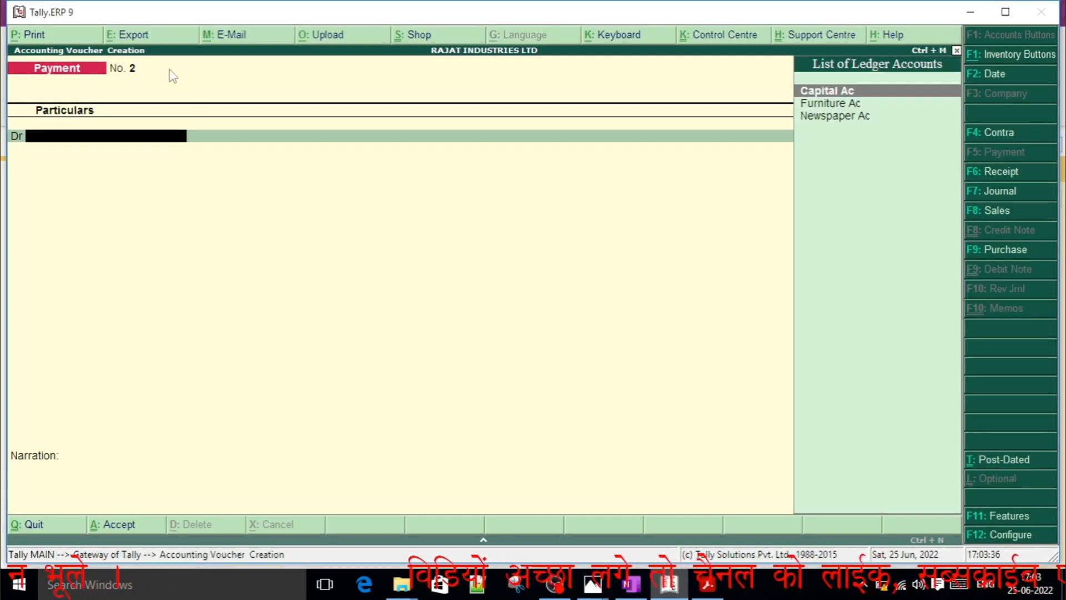
key(alt+Tab)
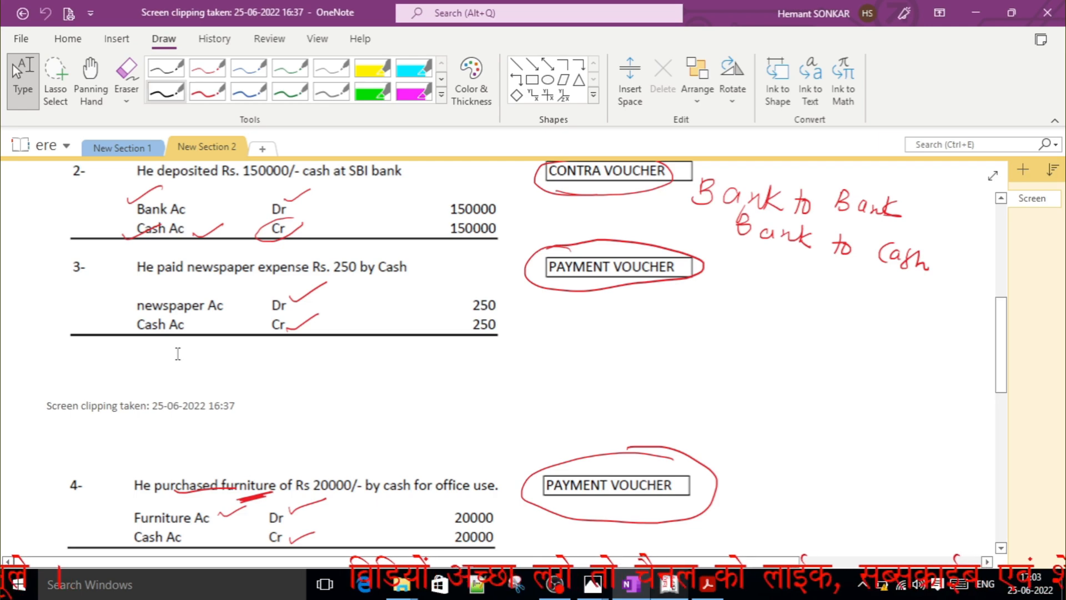
key(alt+Tab)
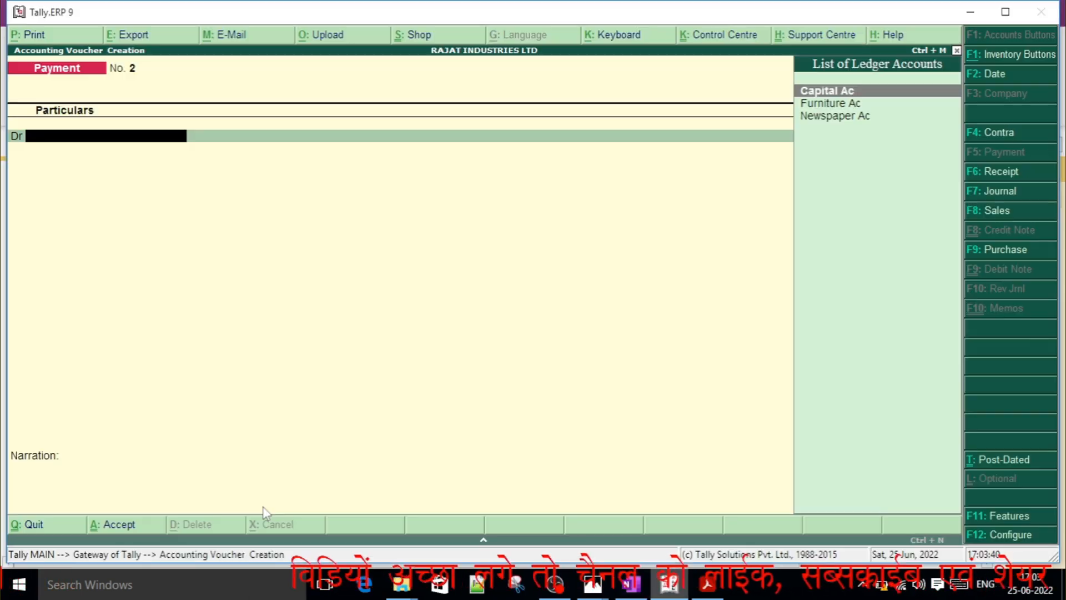
Debit Furniture Ac with 20000 in the payment voucher, checking the amount against the OneNote entry.
text(Fu)
key(Return)
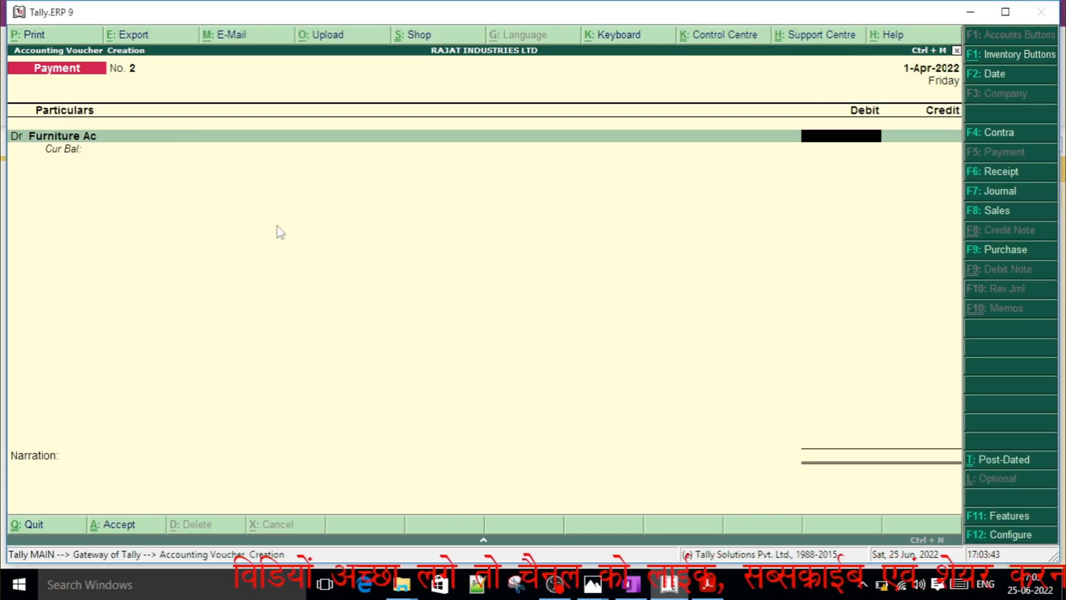
text(20)
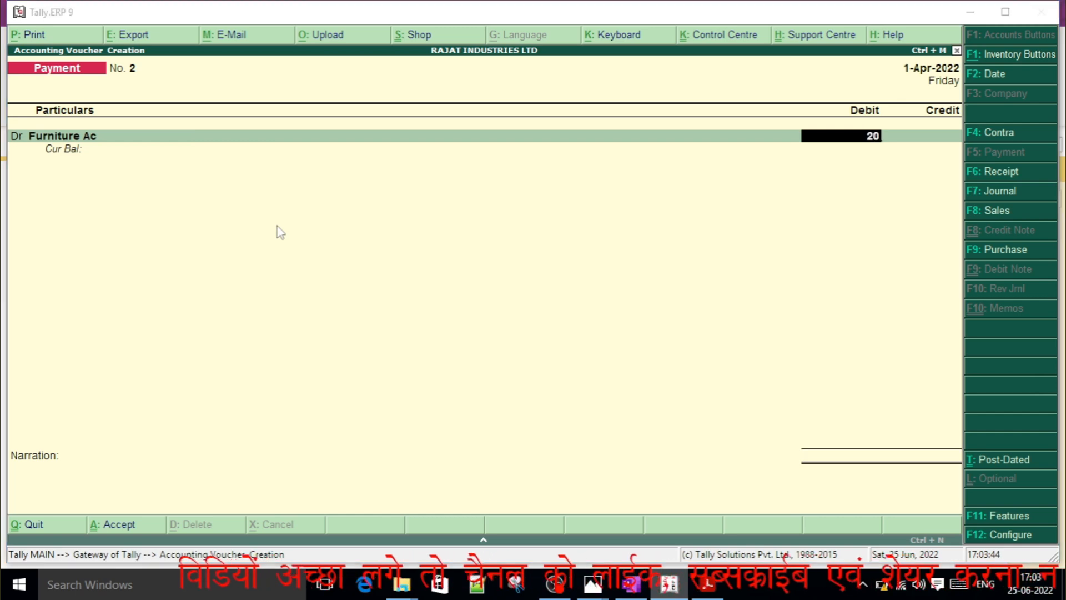
key(alt+Tab)
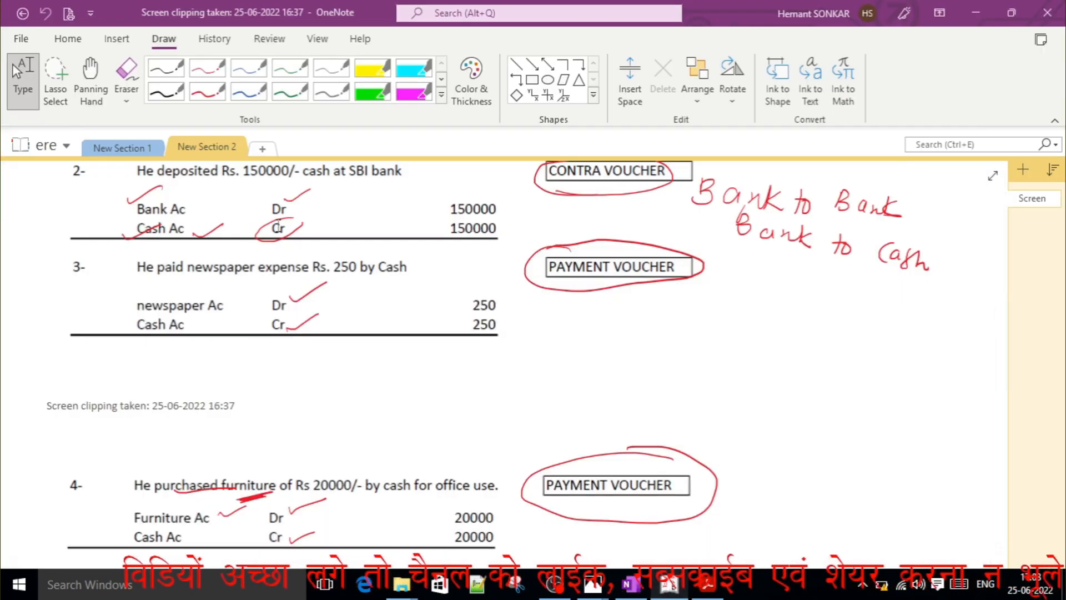
key(alt+Tab)
text(000)
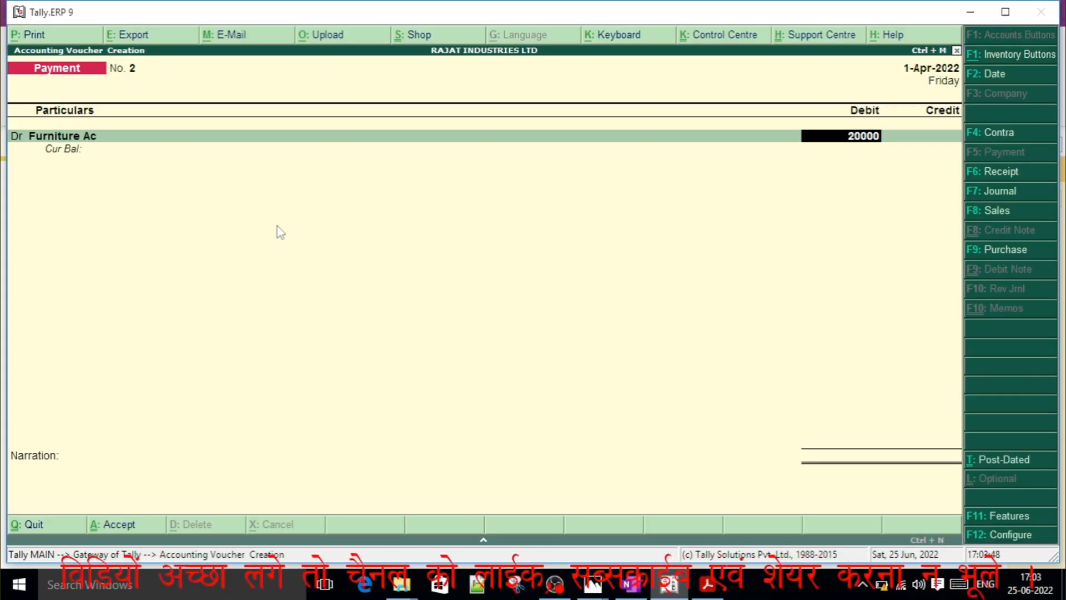
key(Return)
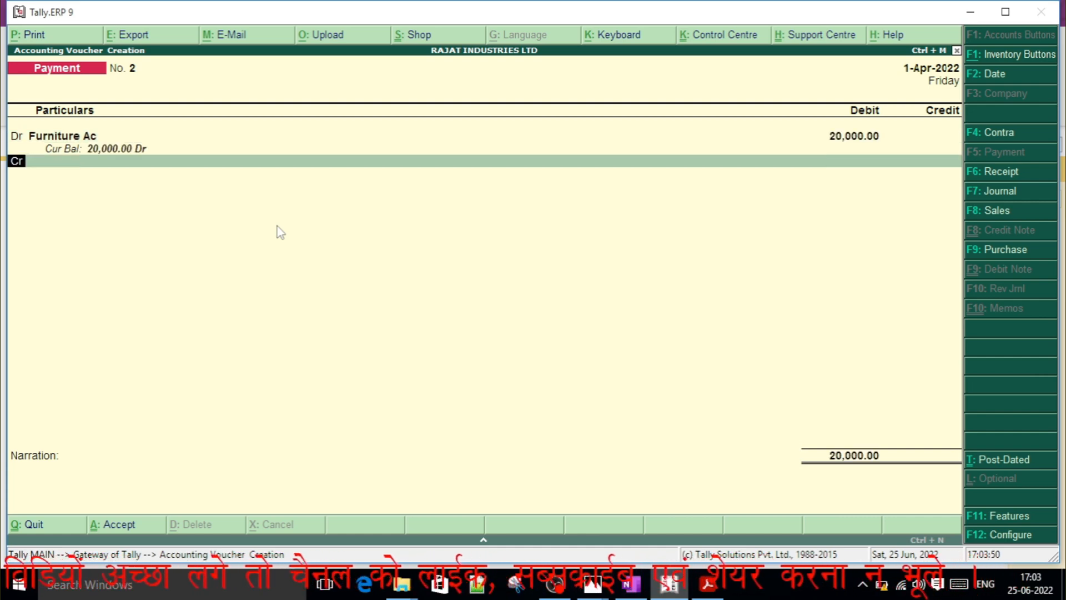
Credit the Cash ledger with 20000 and save the furniture payment voucher with the narration left blank.
key(Return)
text(Ca)
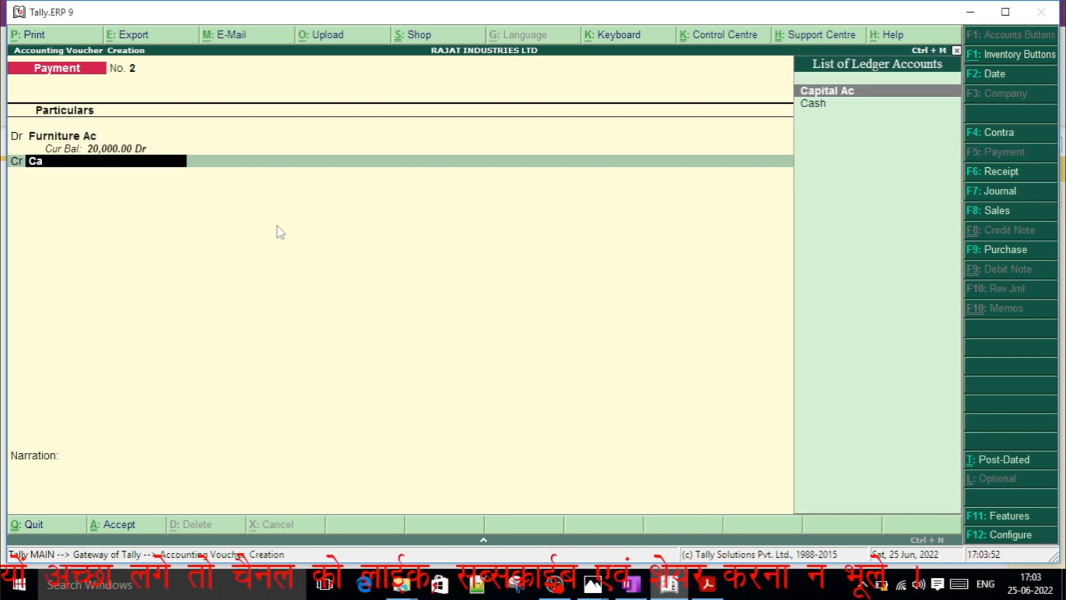
key(Down)
key(Return)
key(Return)
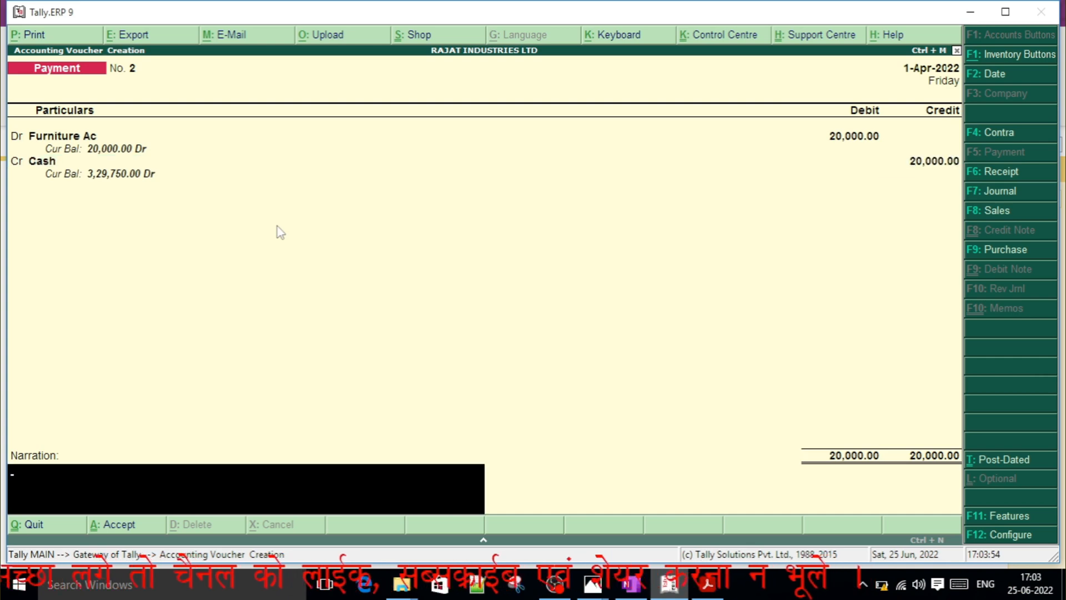
key(Return)
key(Return)
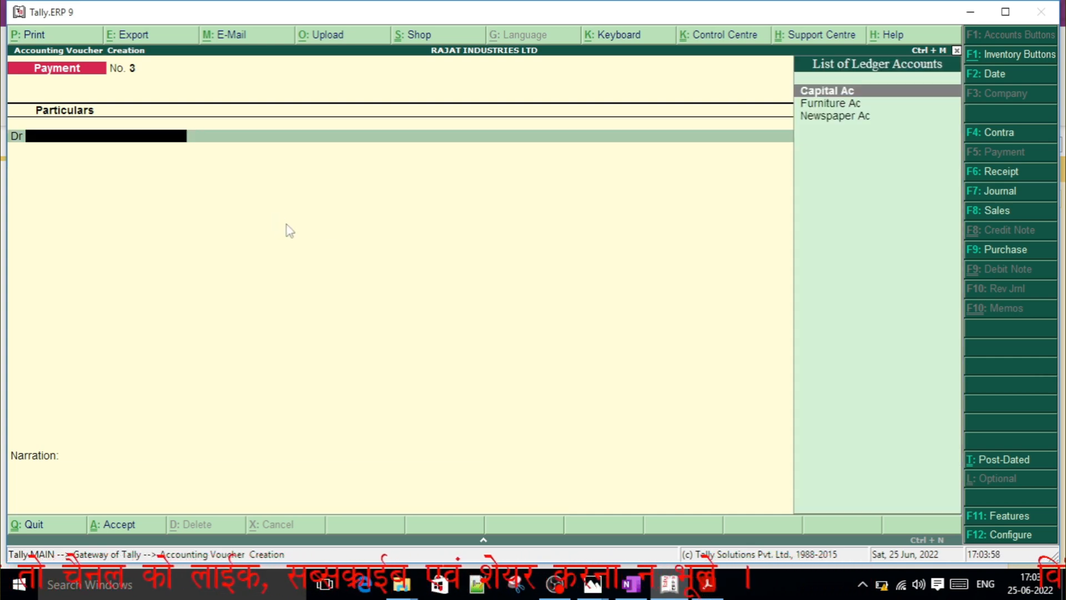
Leave voucher entry and return to the Gateway of Tally, keeping the program open.
key(Escape)
key(y)
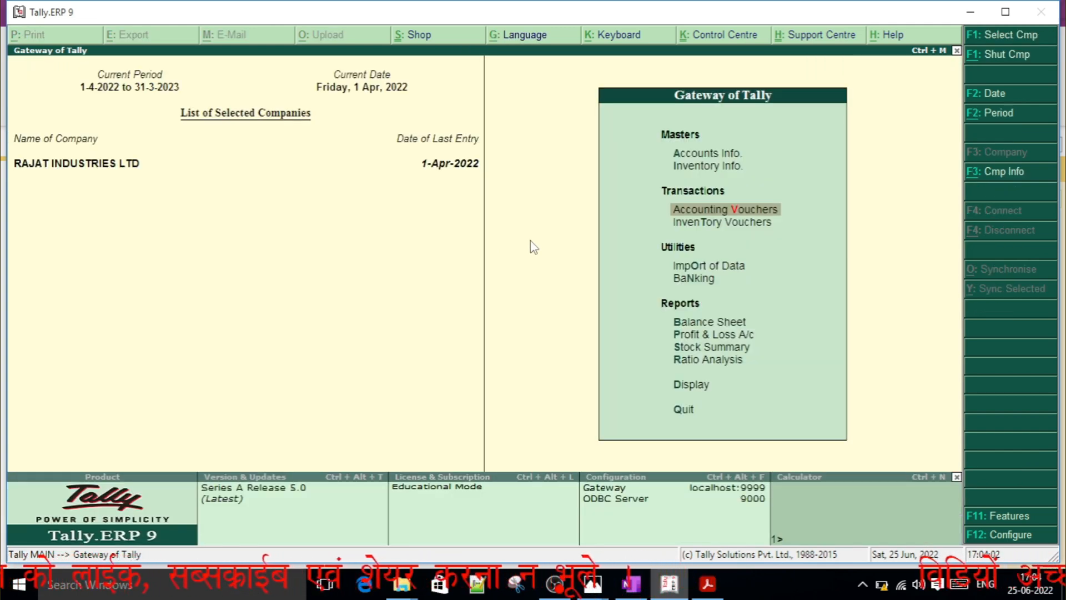
key(Return)
key(Escape)
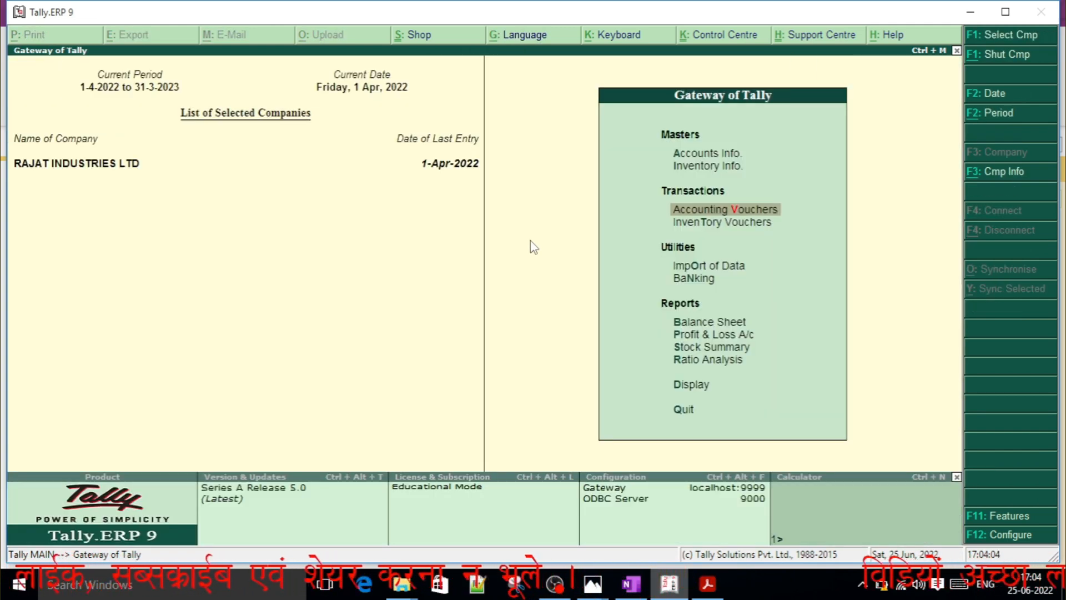
key(Escape)
key(n)
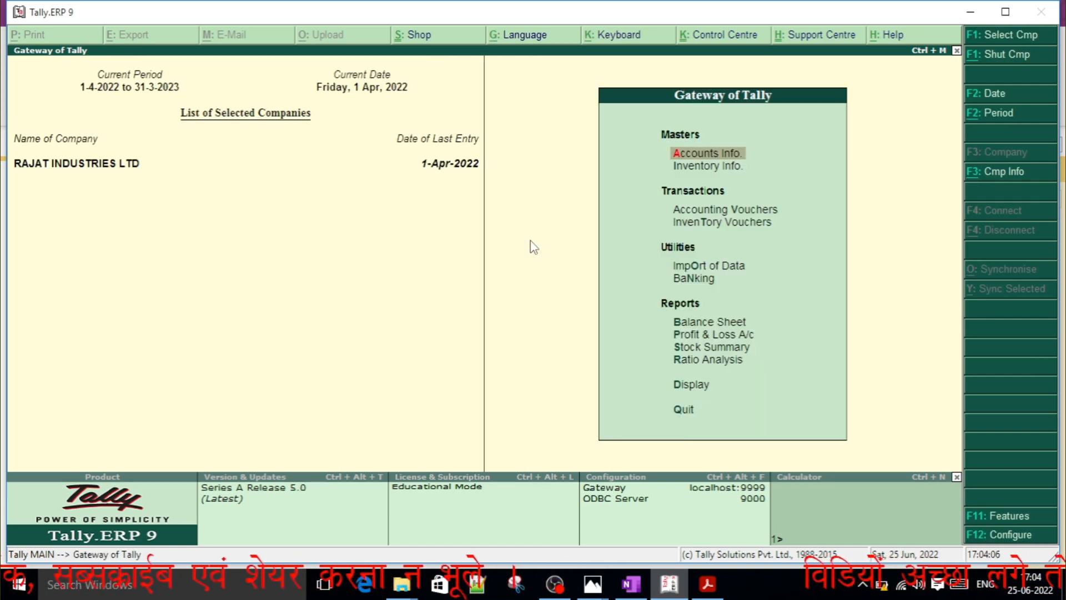
Display the Trial Balance in detailed form to review the ledger balances, and return to the Gateway of Tally.
key(Down)
key(Down)
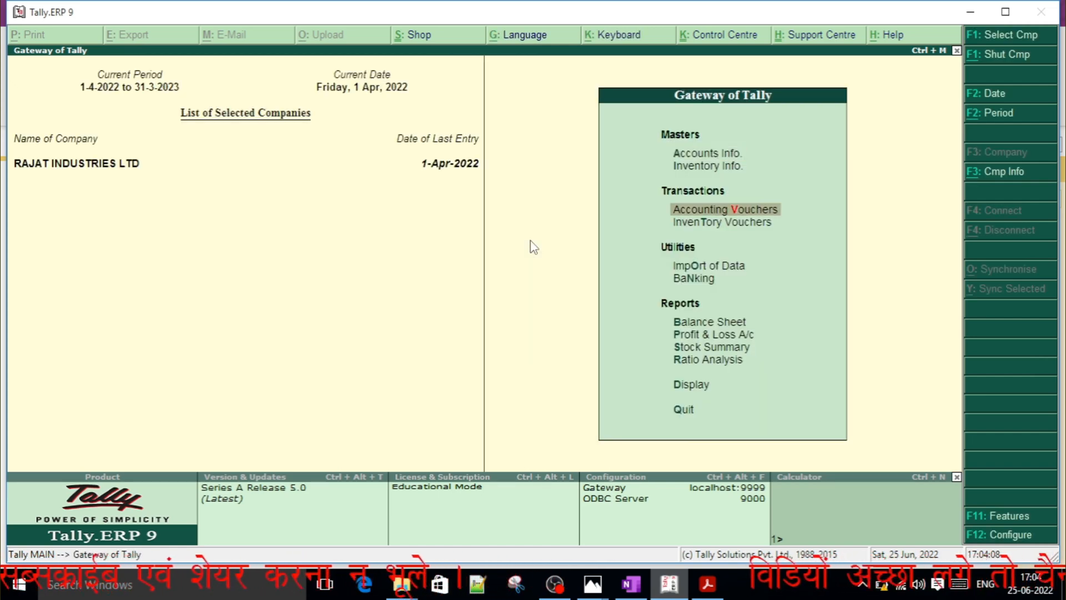
key(Down)
key(Down)
key(Down)
key(Down)
key(Down)
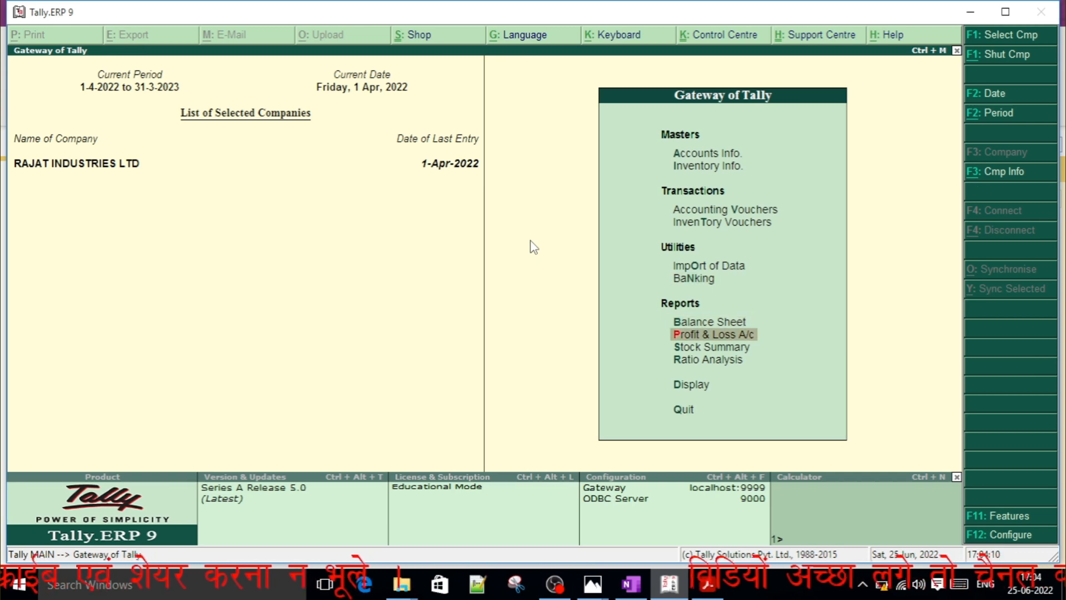
key(Down)
key(Down)
key(Down)
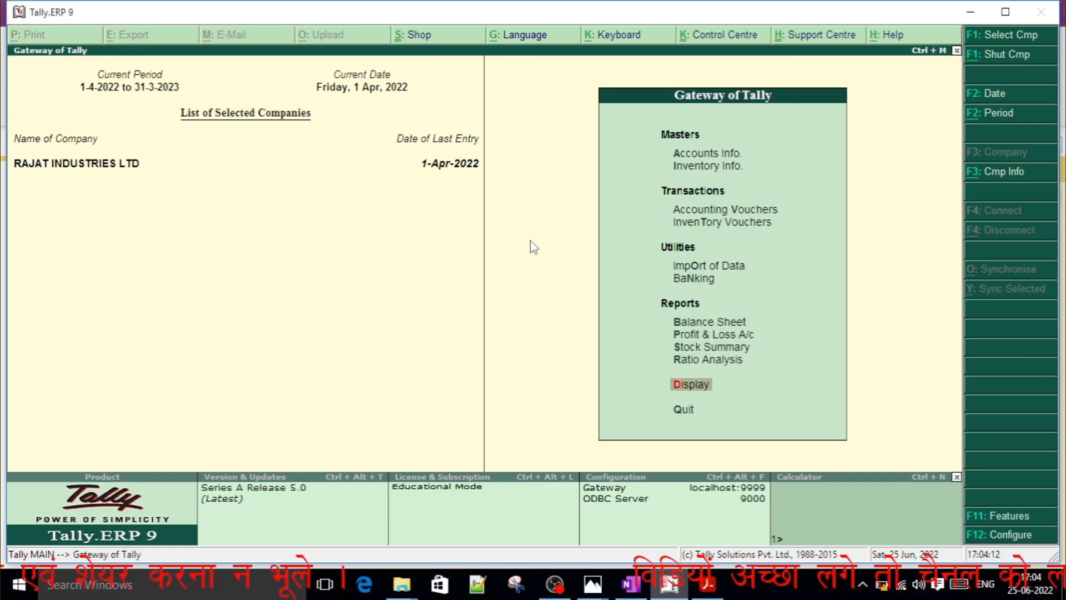
key(Return)
key(Return)
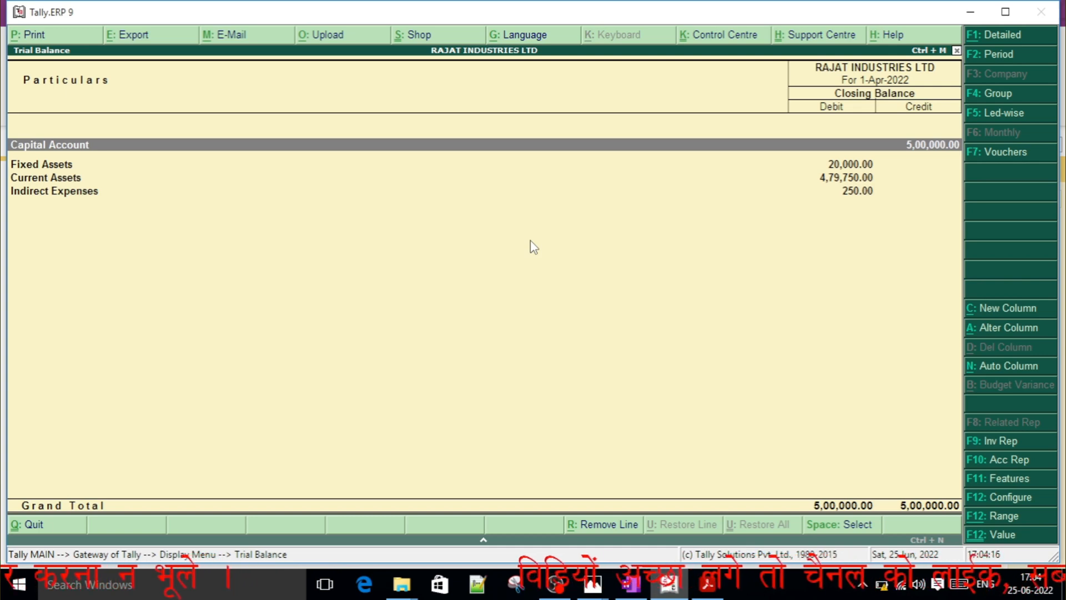
key(alt+F1)
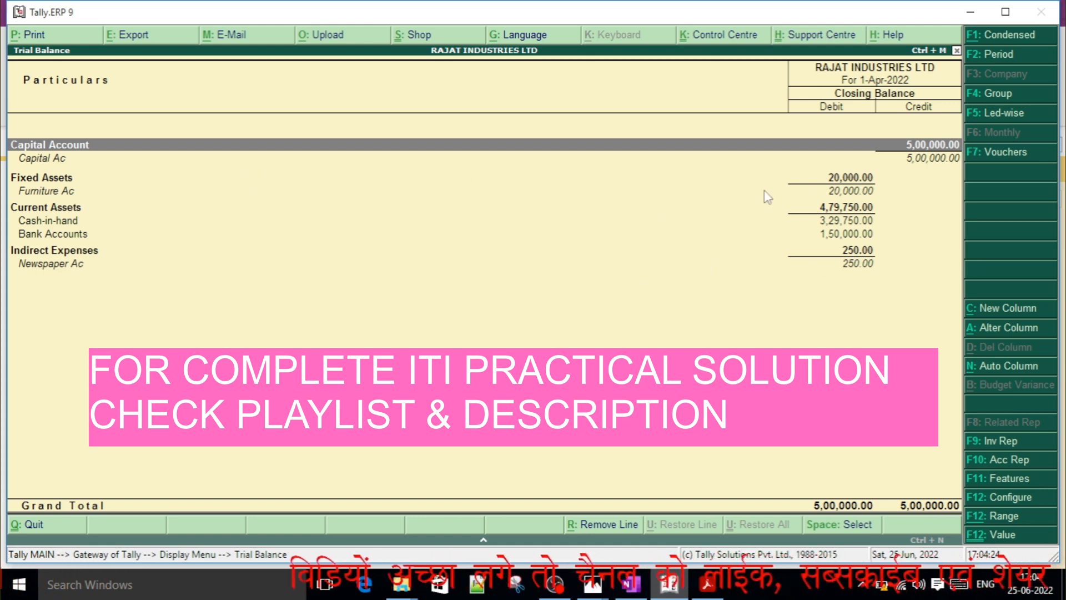
key(Escape)
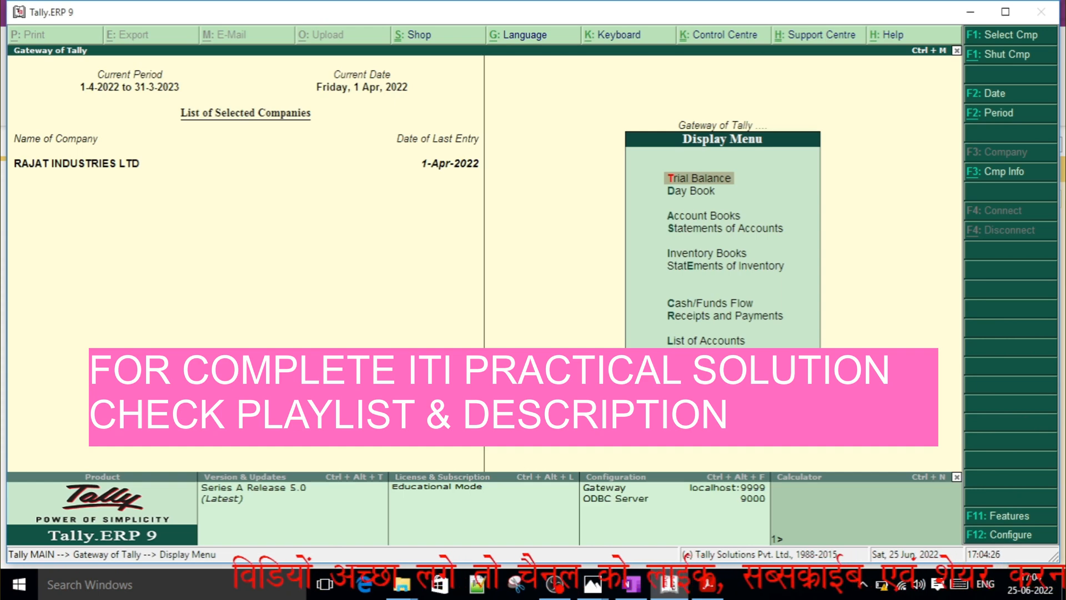
key(Escape)
Review the Balance Sheet in detailed form, with its ledgers and subgroups expanded, and return to the Gateway of Tally.
key(Up)
key(Up)
key(Up)
key(Up)
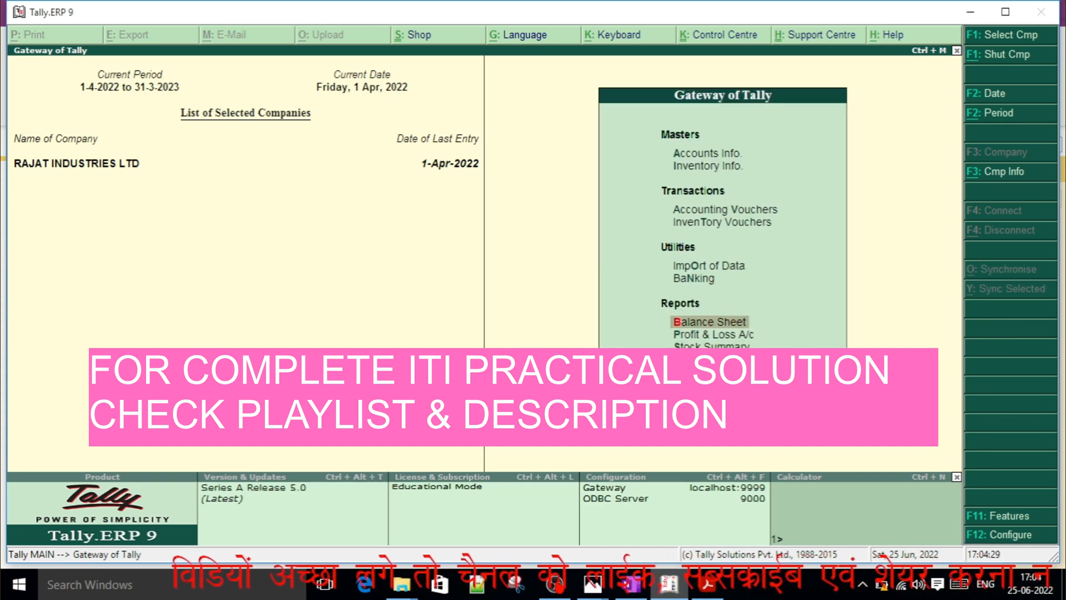
key(Return)
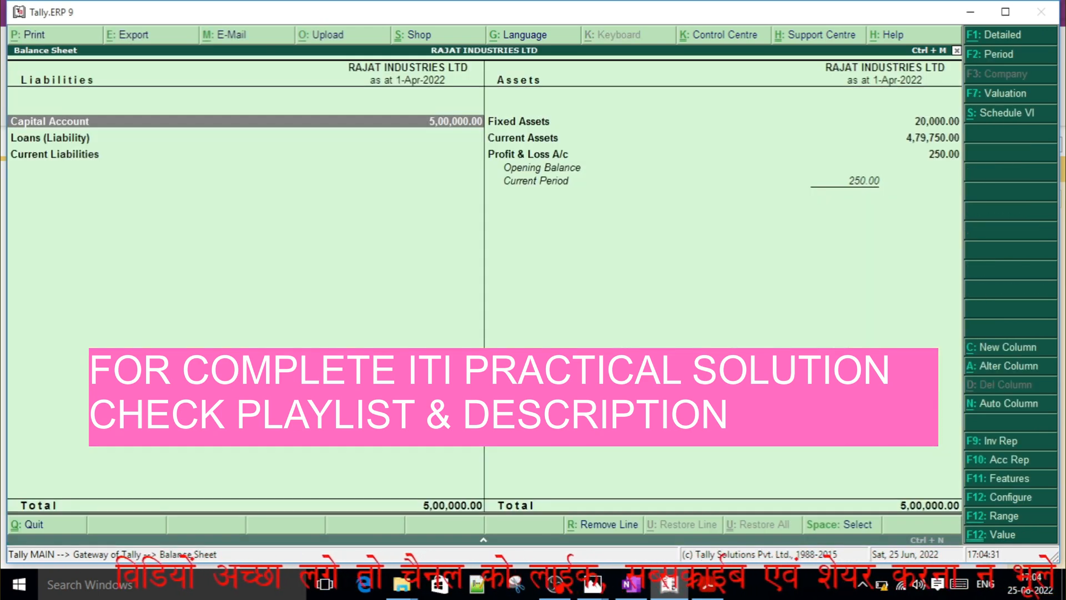
key(alt+F1)
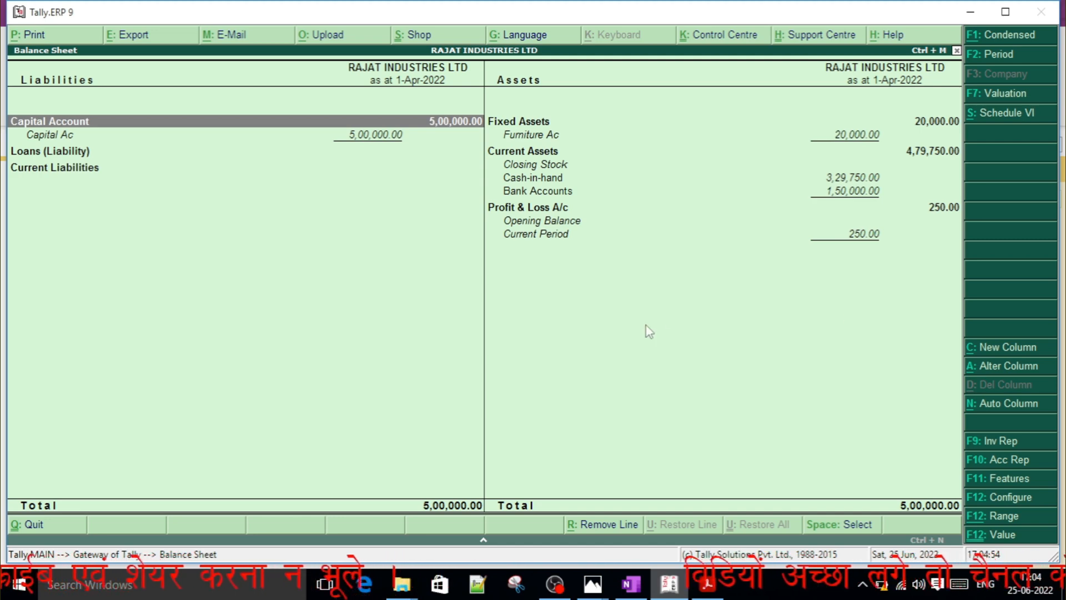
key(Escape)
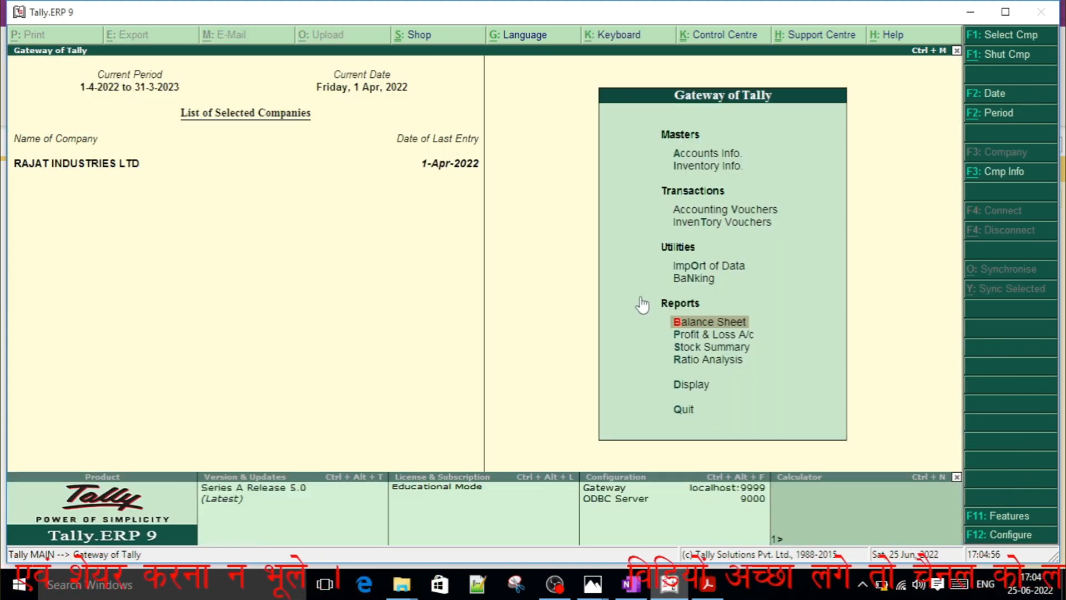
key(Up)
key(Up)
key(Up)
key(Up)
key(Up)
key(Up)
key(Up)
key(Up)
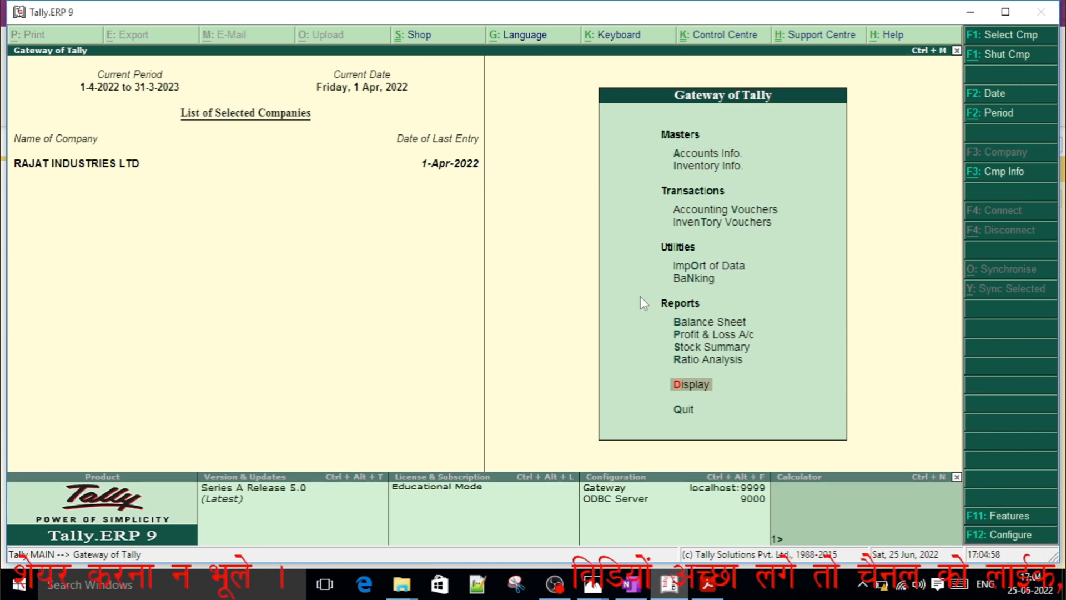
key(Down)
key(Down)
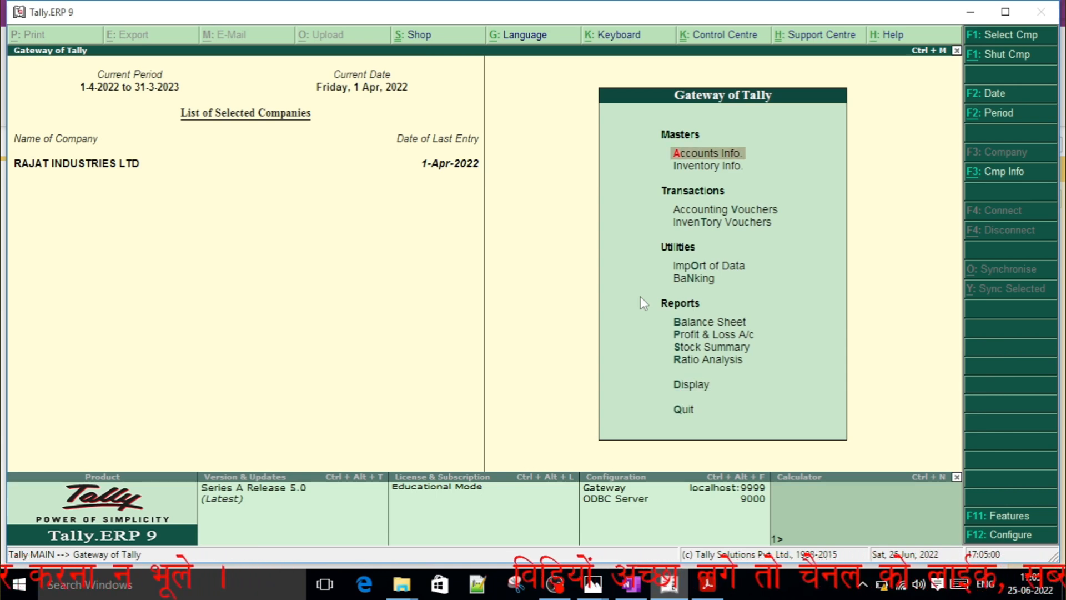
key(Down)
key(Down)
key(Down)
key(Up)
key(Up)
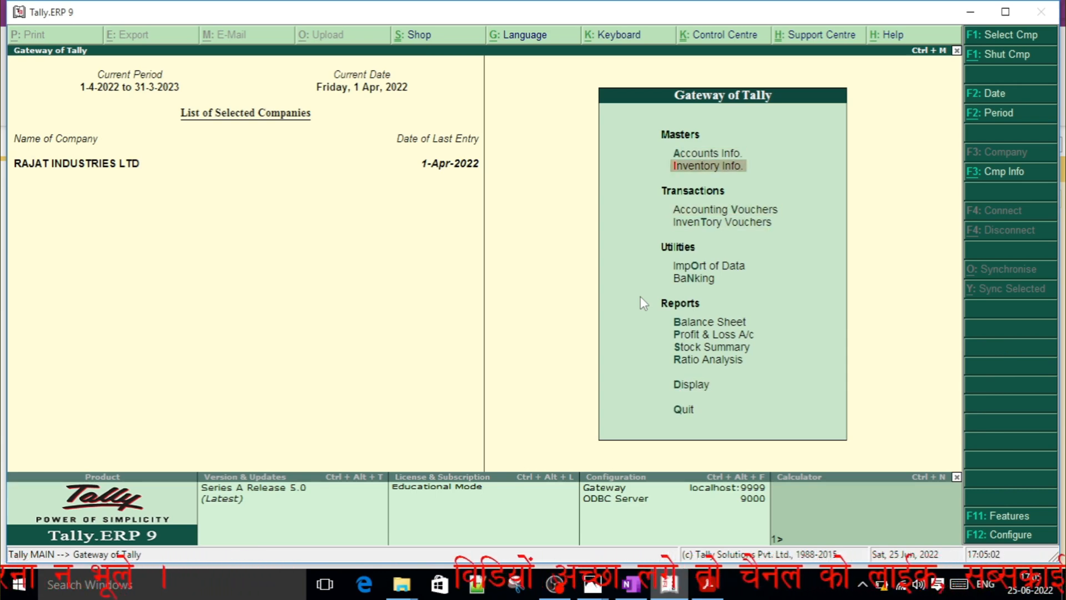
key(Up)
key(Up)
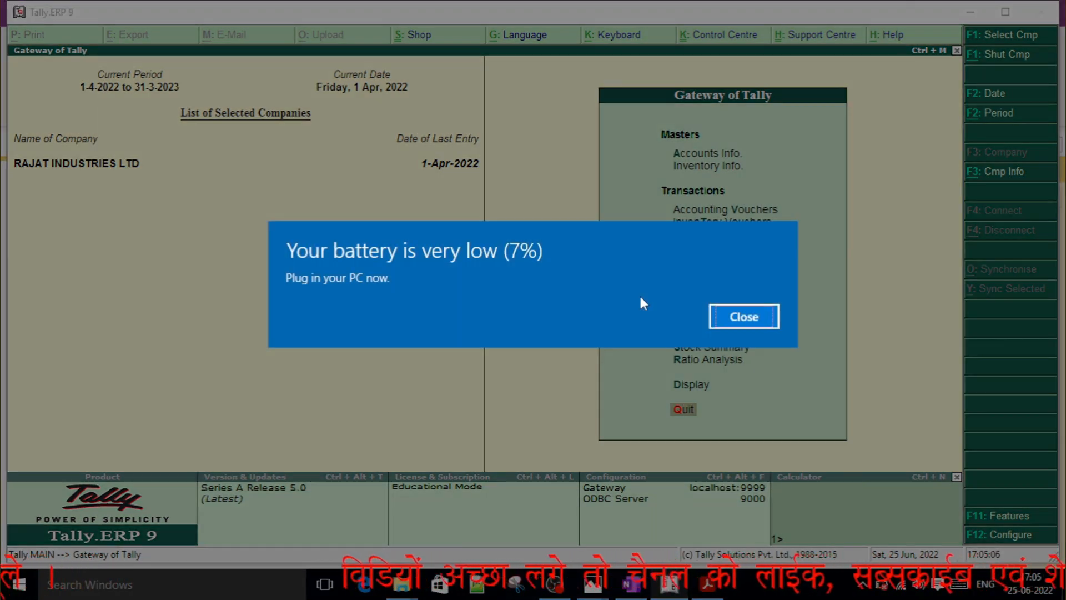
Dismiss the low-battery warning covering the Gateway of Tally.
key(Return)
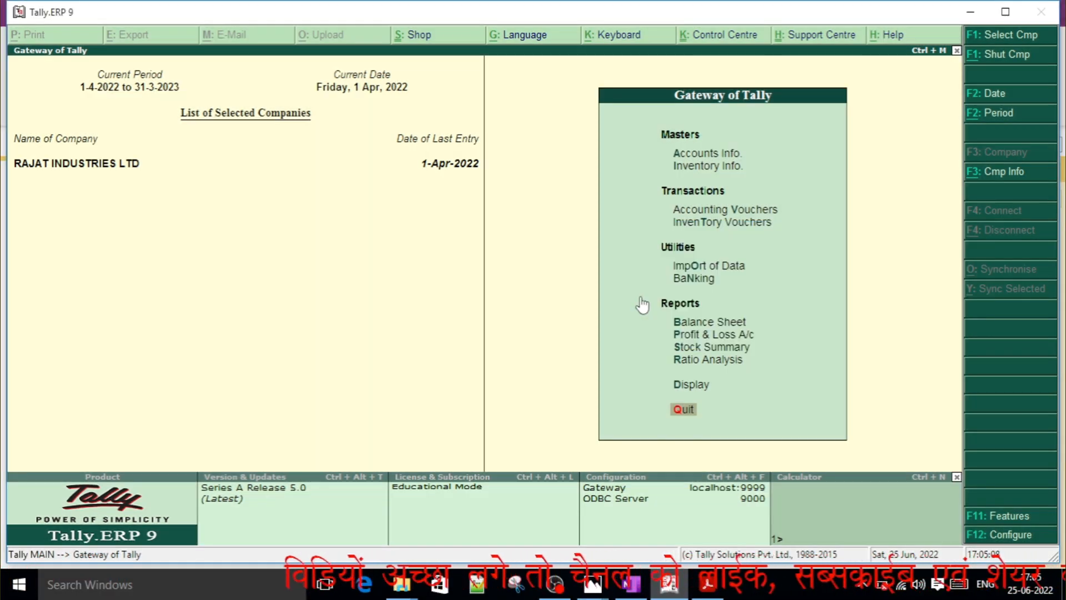